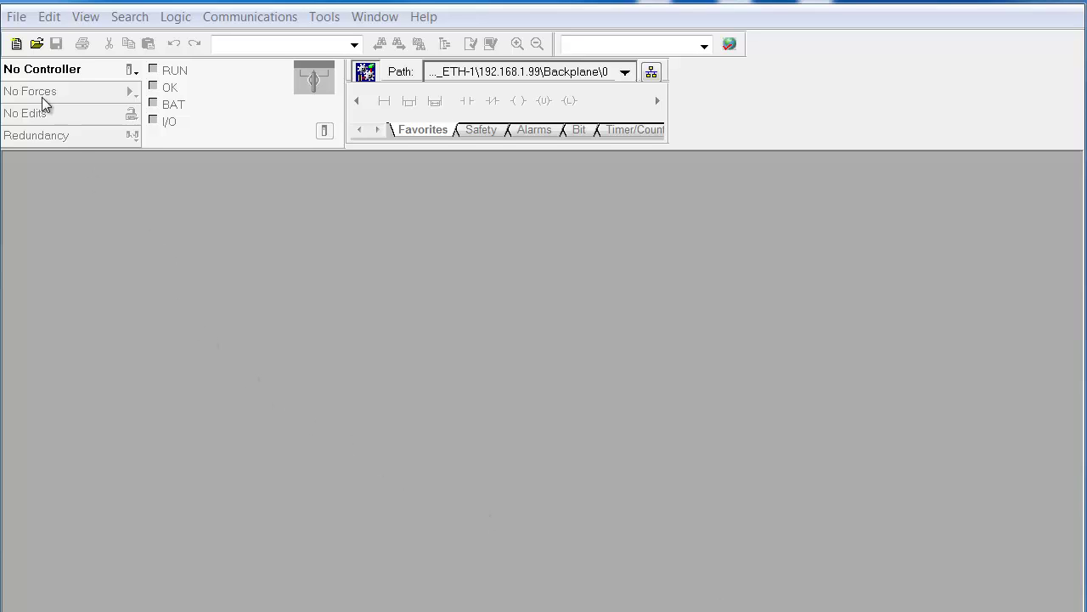
Start a new controller project with revision 20 and the name Universal
left_click(17, 16)
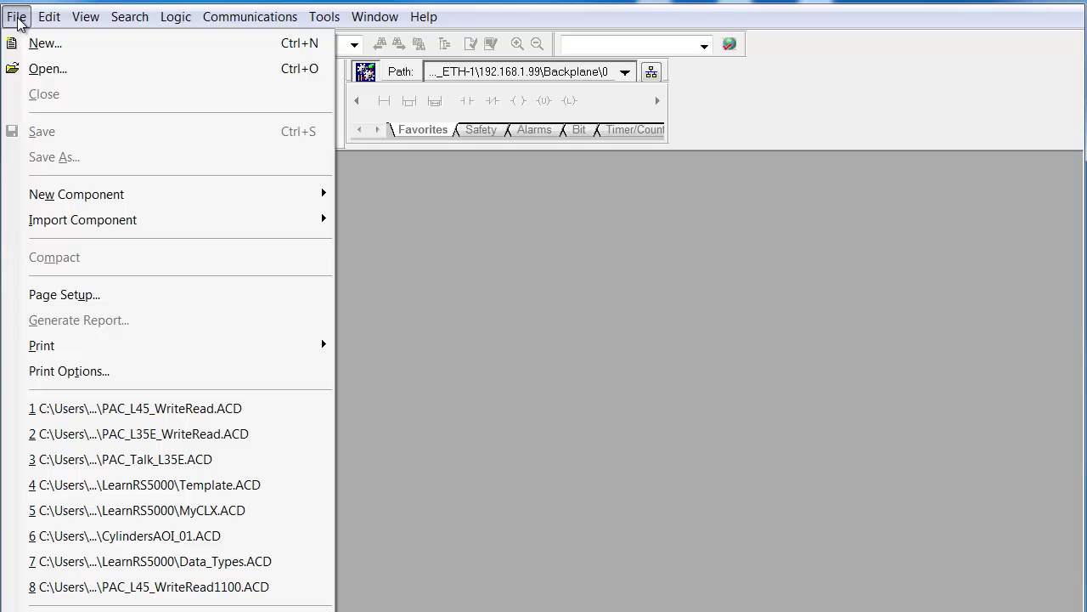
left_click(51, 43)
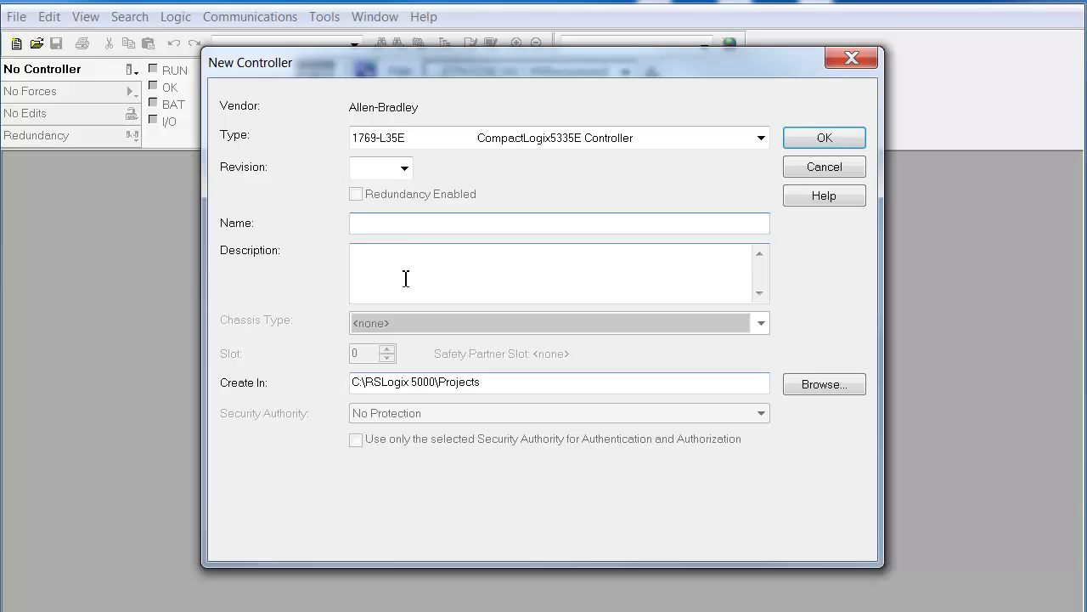
left_click(406, 168)
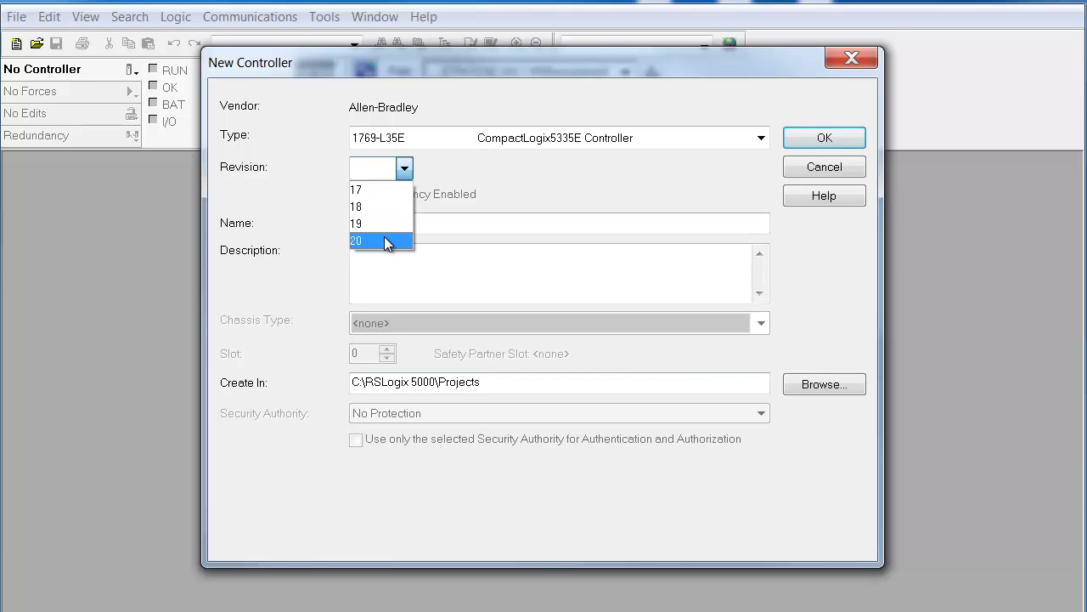
left_click(385, 240)
left_click(398, 222)
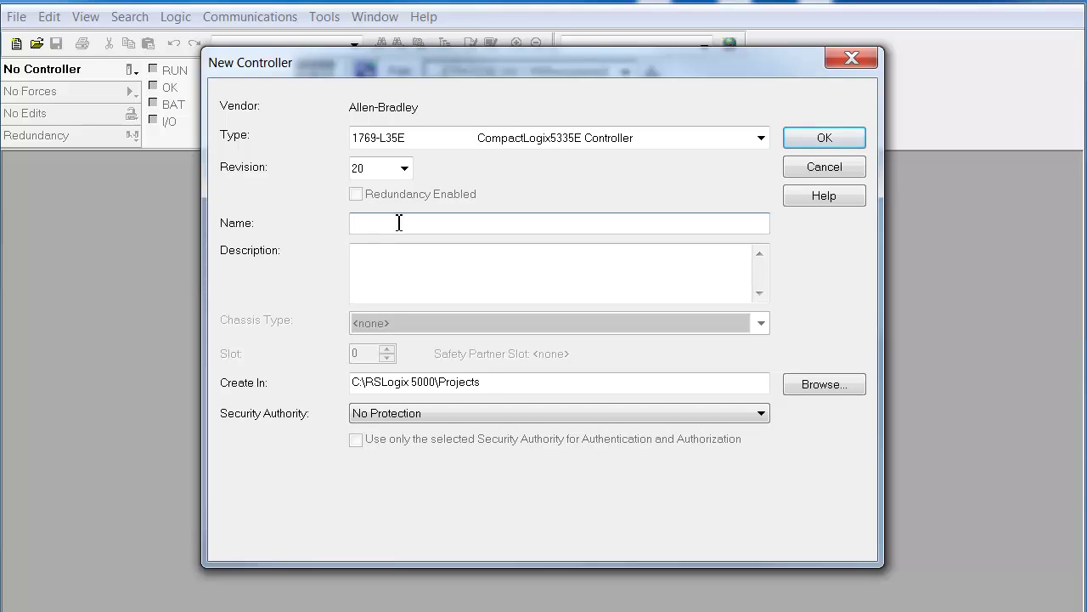
type("Univeral")
key("BackSpace")
key("BackSpace")
key("BackSpace")
type("rsal")
Set the LearnRS5000 folder as the location in which to create the project
left_click(837, 391)
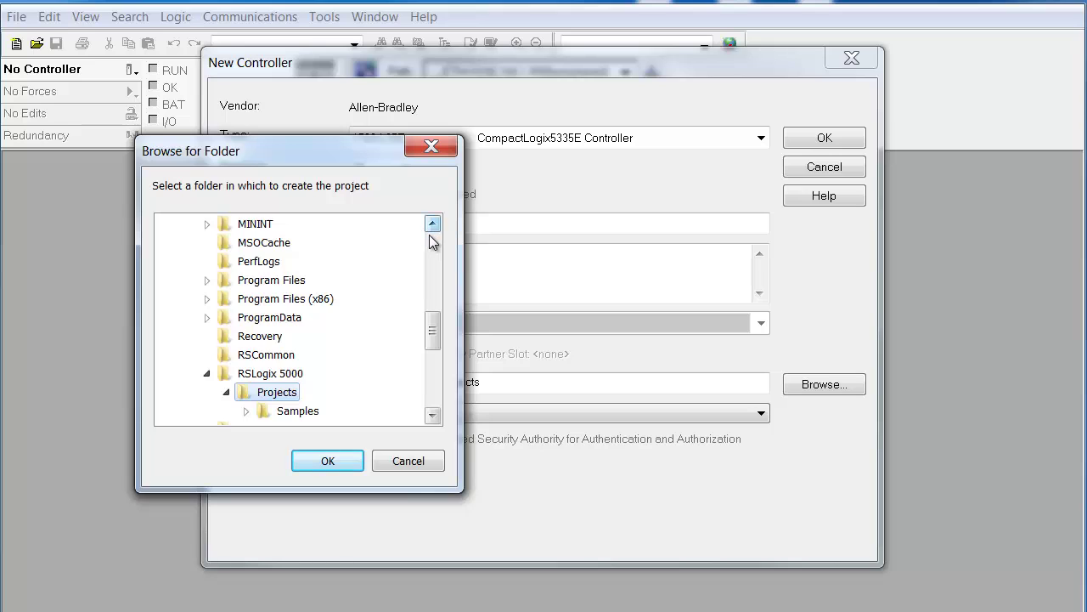
scroll(431, 238, "up", 7)
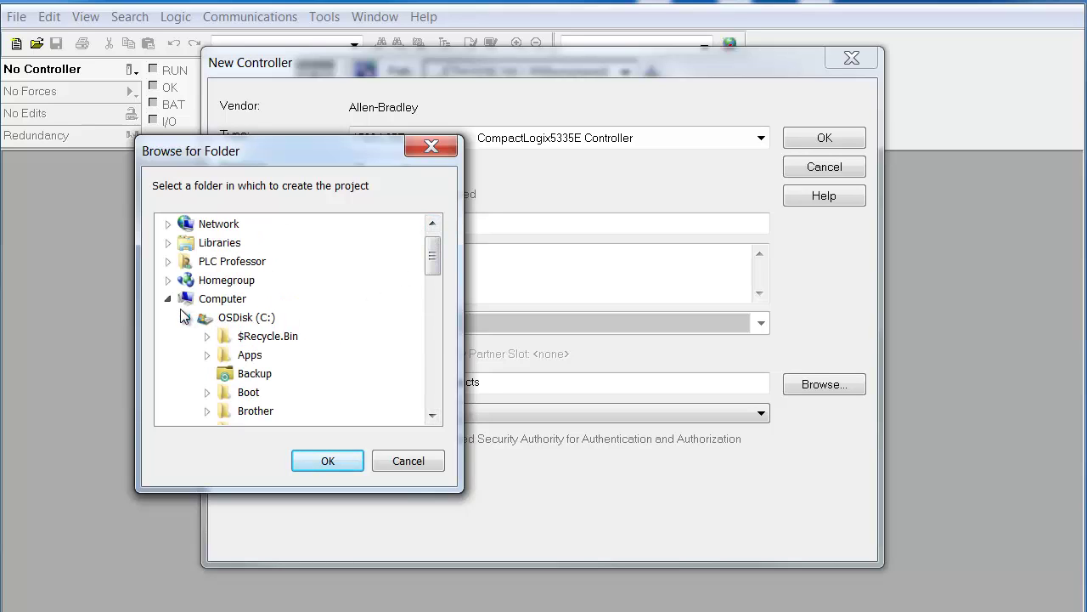
left_click(185, 317)
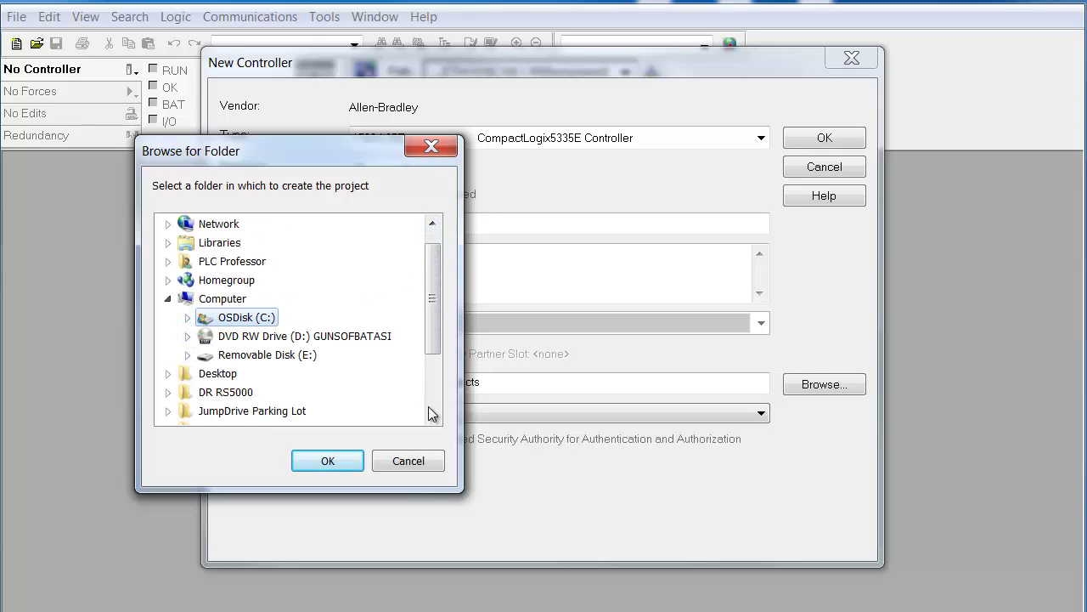
scroll(435, 406, "down", 2)
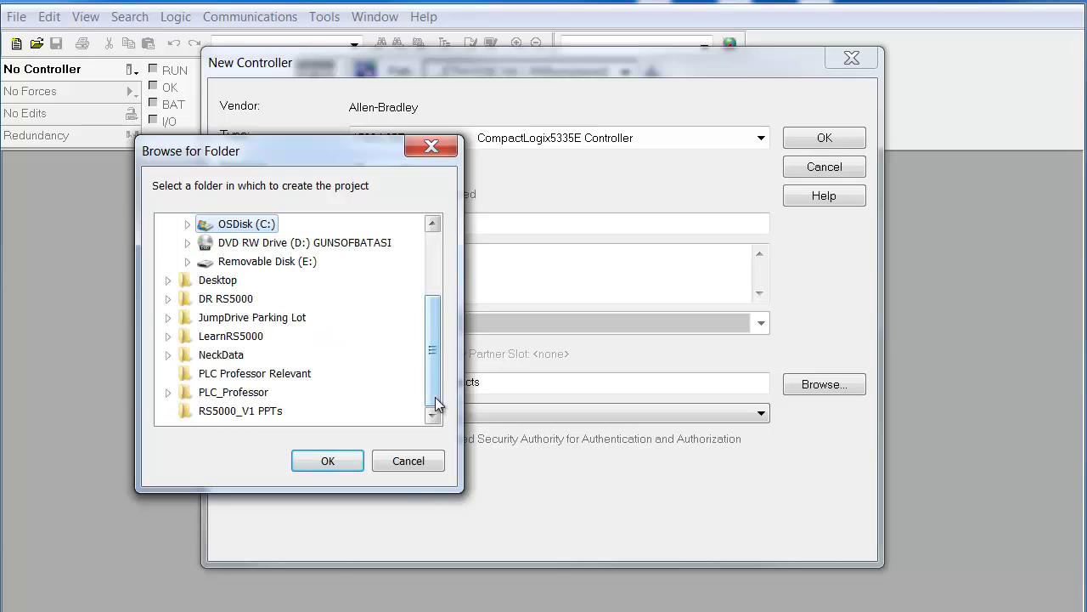
left_click(229, 338)
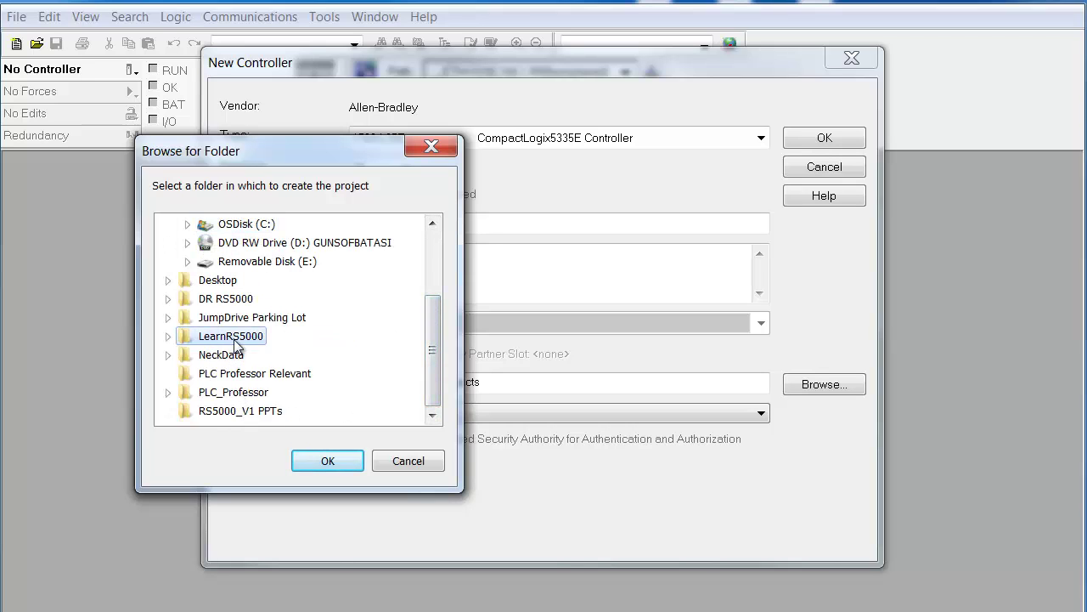
left_click(340, 460)
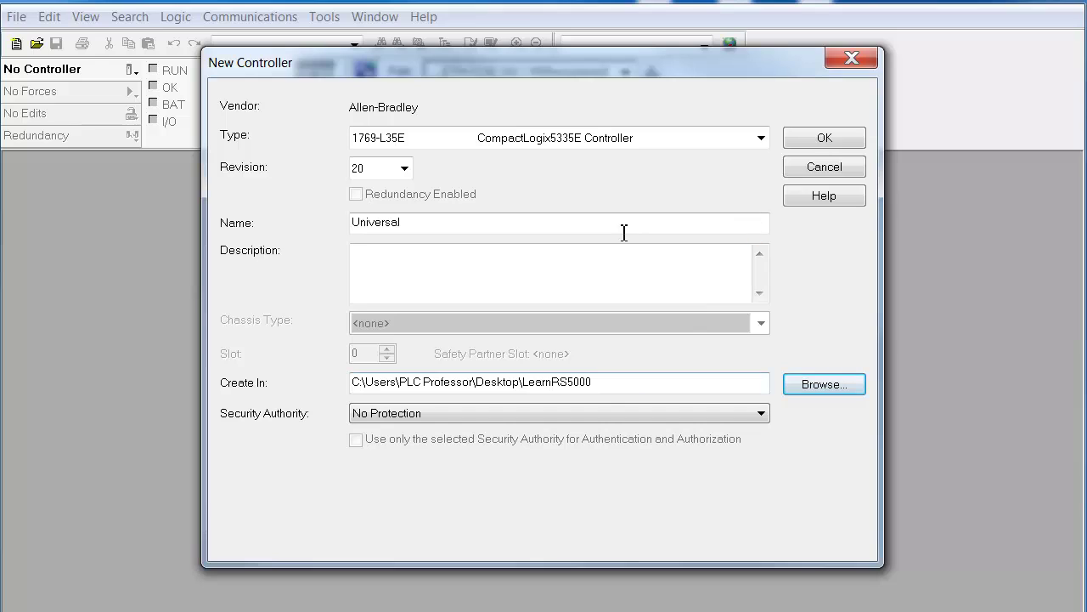
Extend the controller name to Universal_IO and create the project
left_click(417, 228)
type("_")
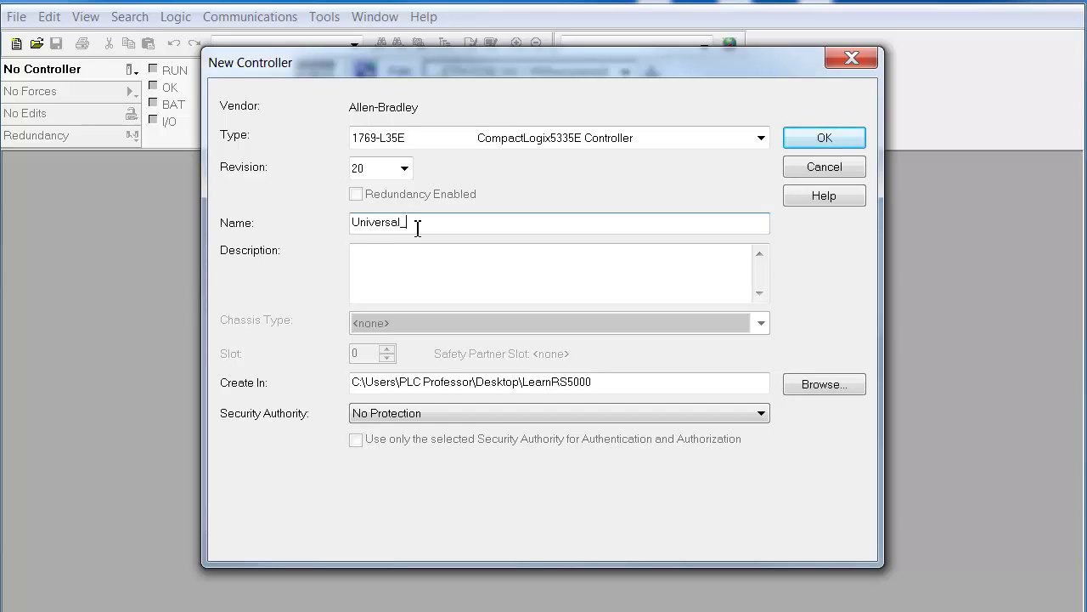
type("IO")
left_click(820, 140)
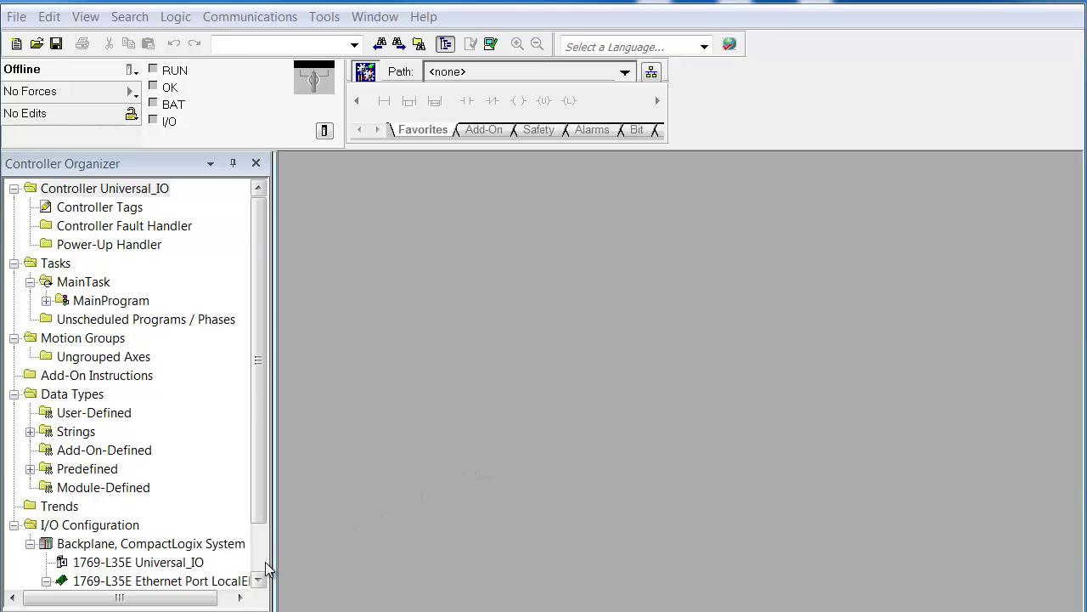
Expand MainProgram to view its contents, and collapse the Motion Groups and Tasks folders in the project tree
scroll(265, 567, "down", 1)
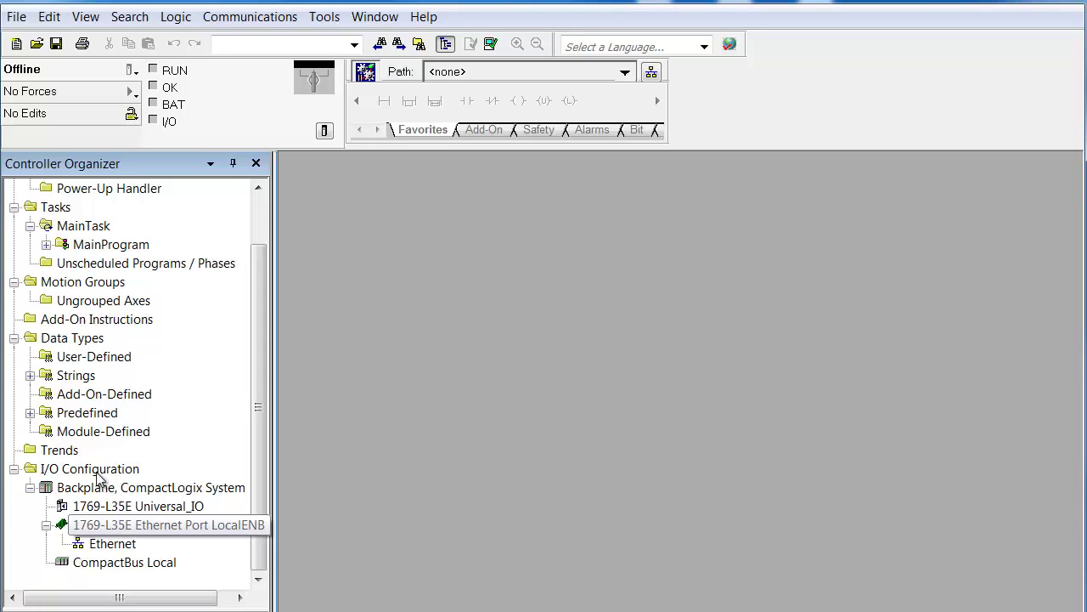
left_click(47, 244)
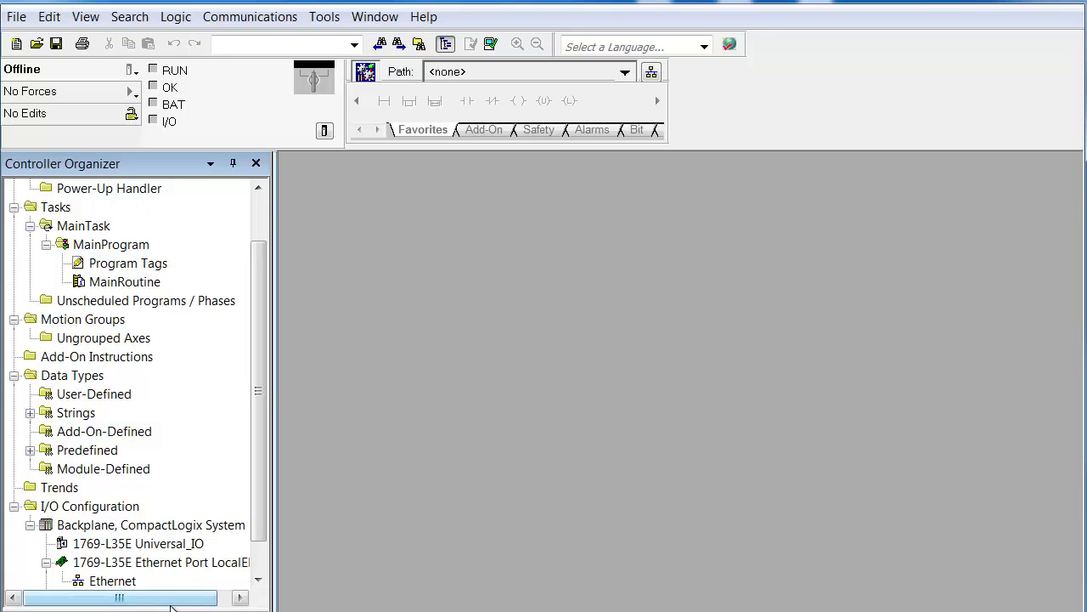
left_click(262, 206)
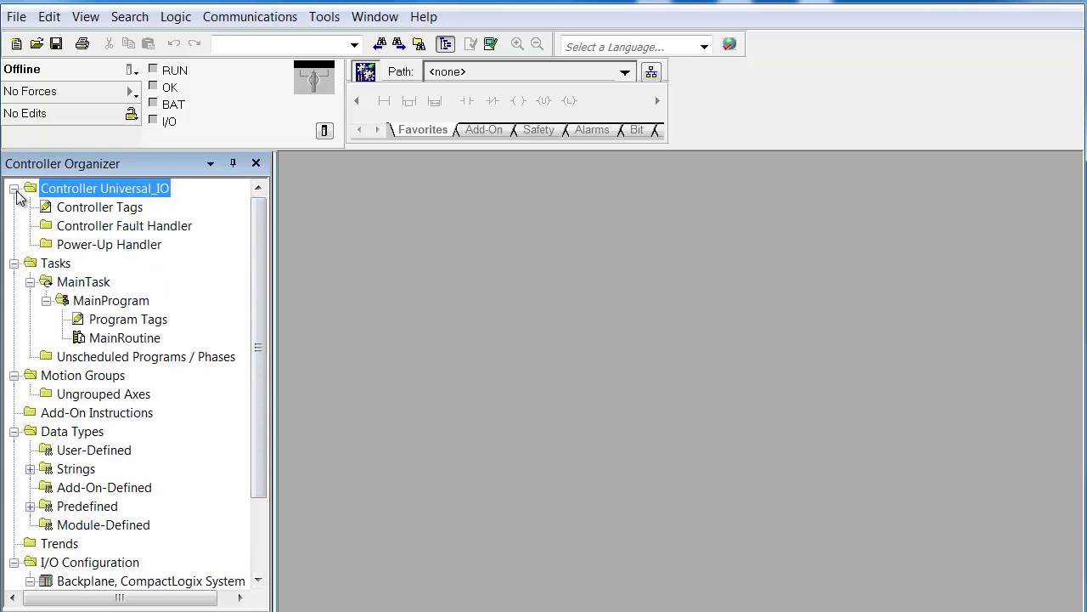
left_click(13, 375)
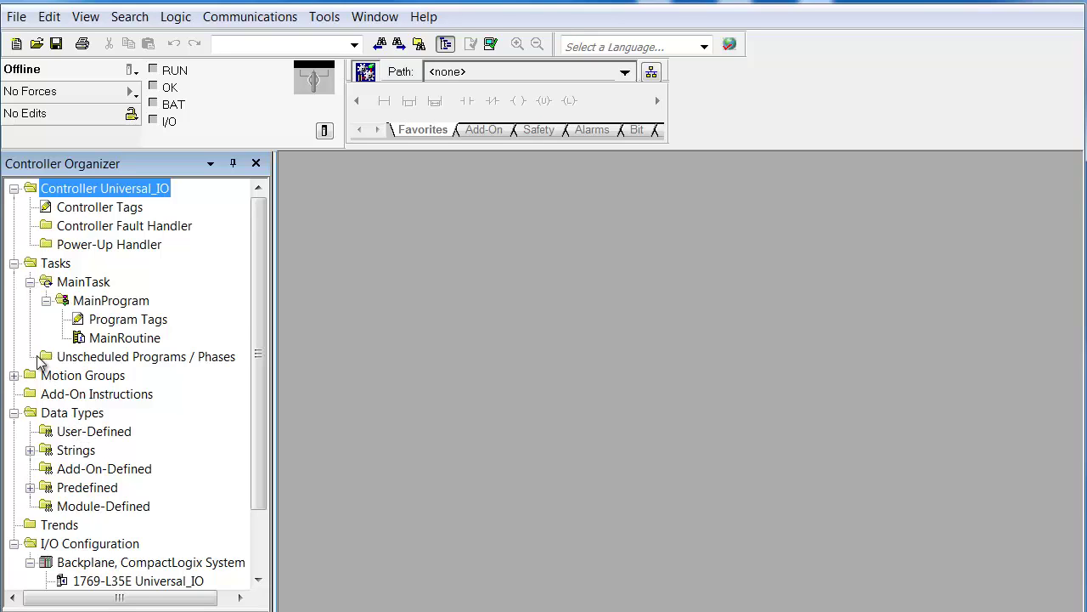
left_click(13, 263)
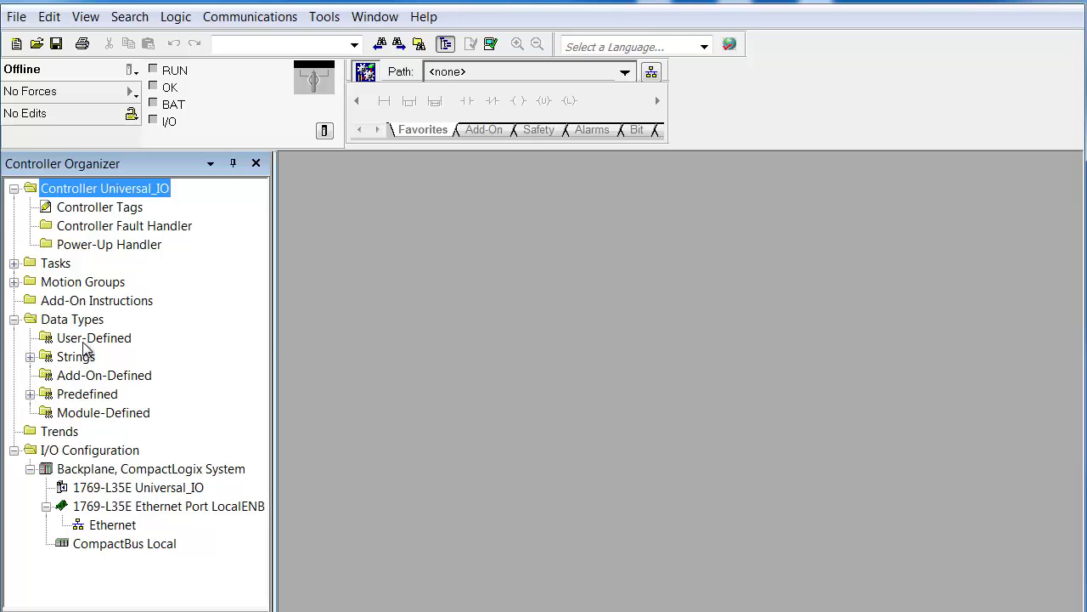
Create a new user-defined data type named Inputs and add a member named I
right_click(89, 338)
left_click(151, 354)
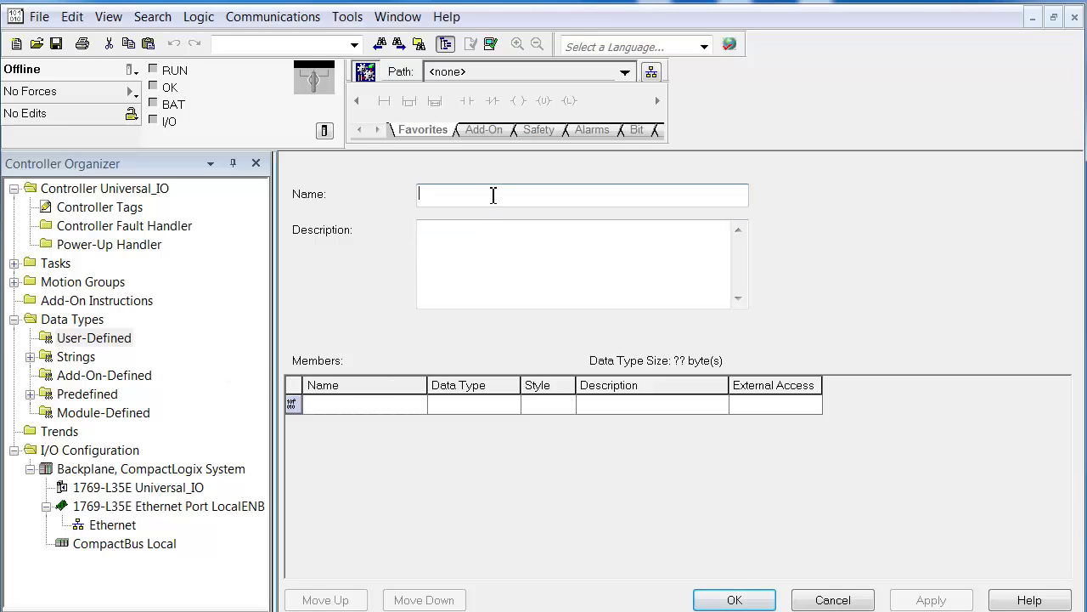
type("Inputs")
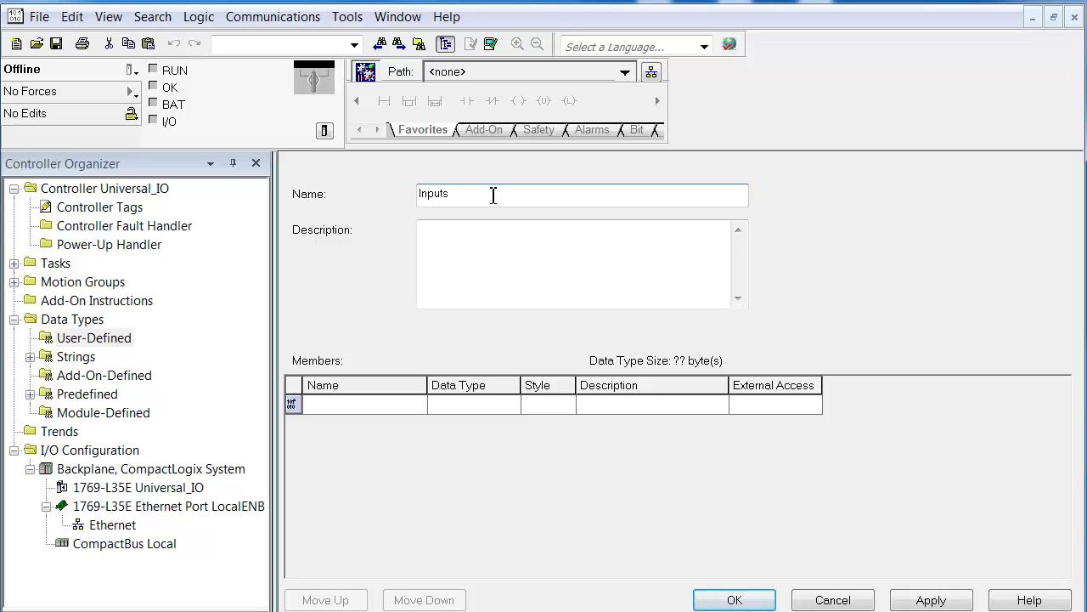
left_click(336, 405)
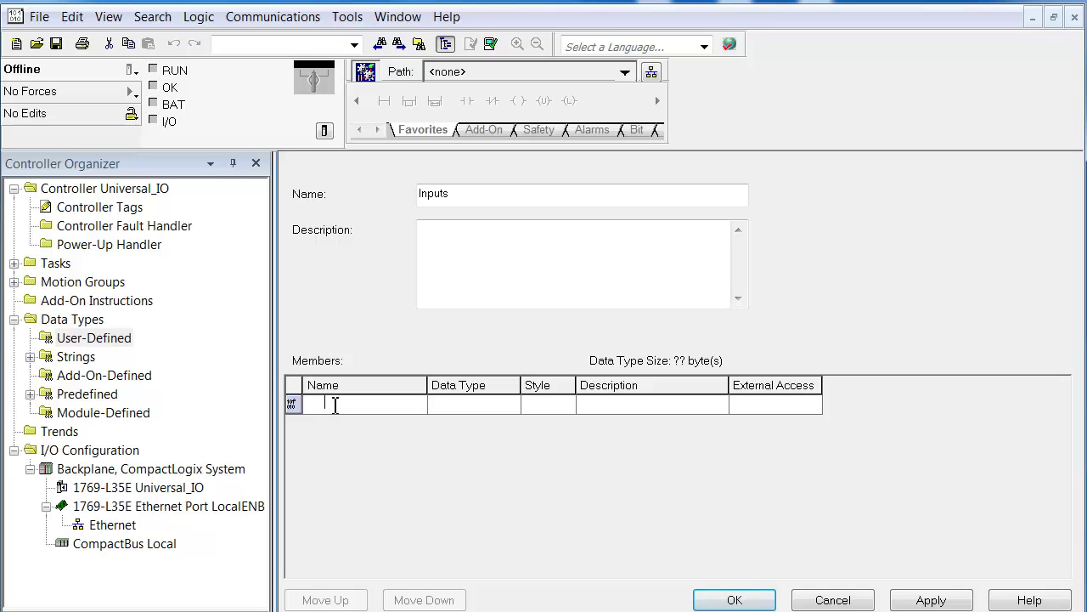
type("I")
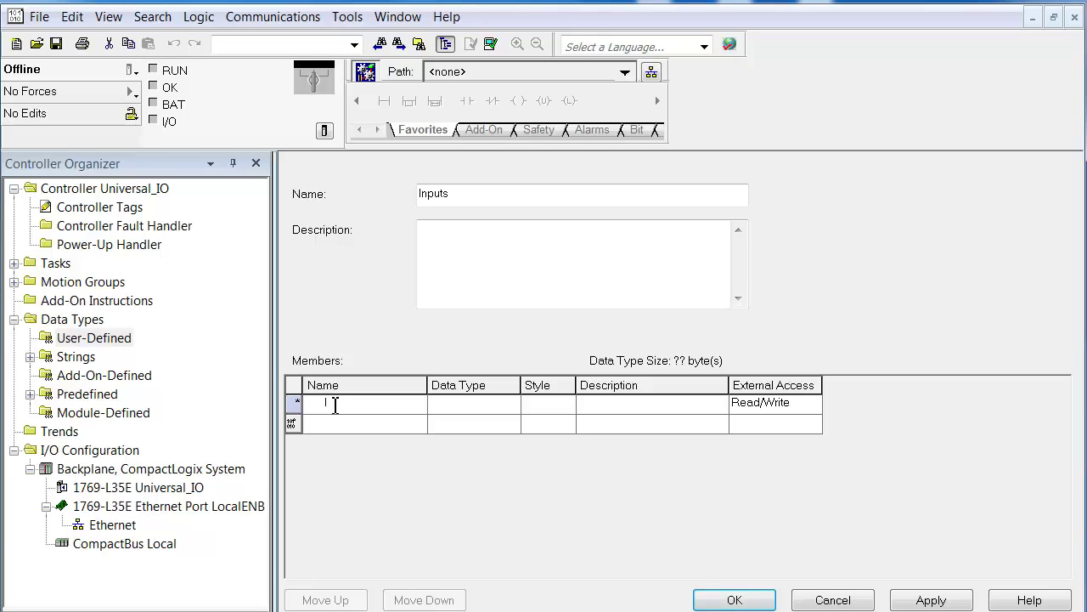
left_click(497, 411)
left_click(511, 405)
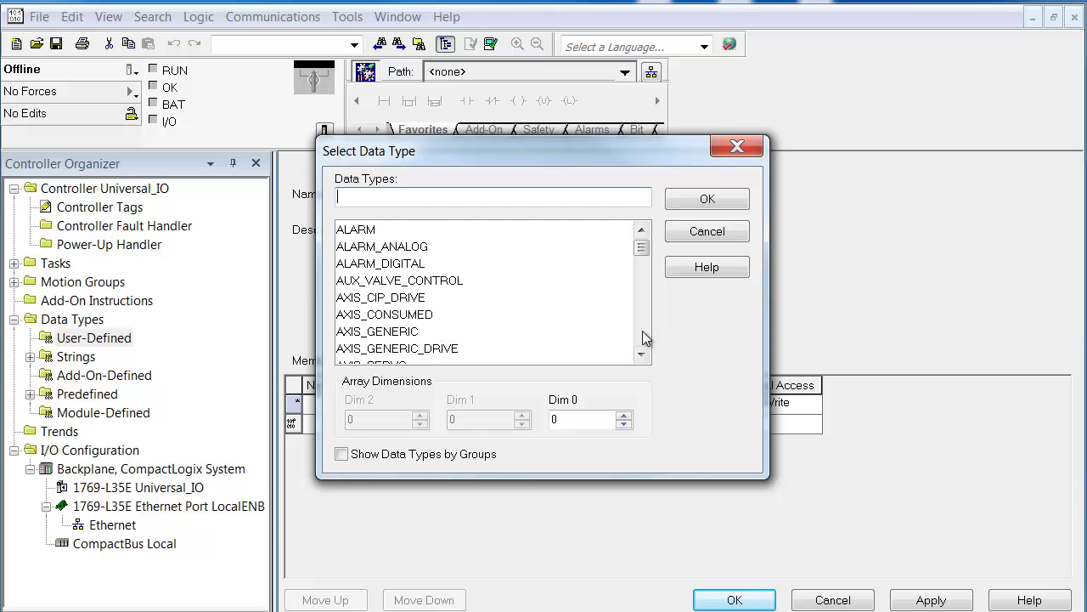
scroll(642, 333, "down", 5)
scroll(642, 336, "down", 5)
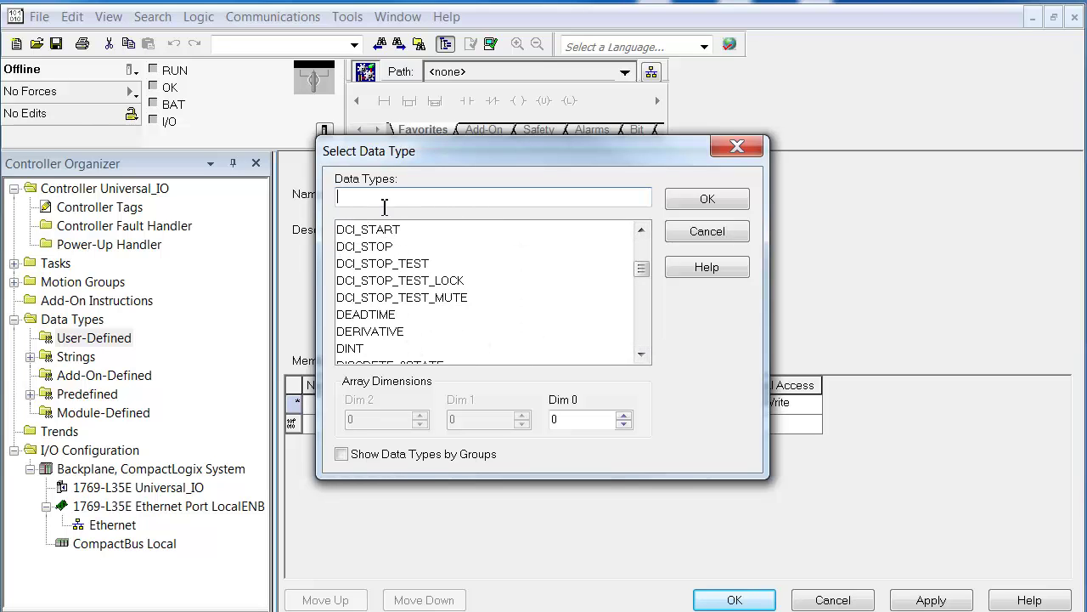
left_click(698, 239)
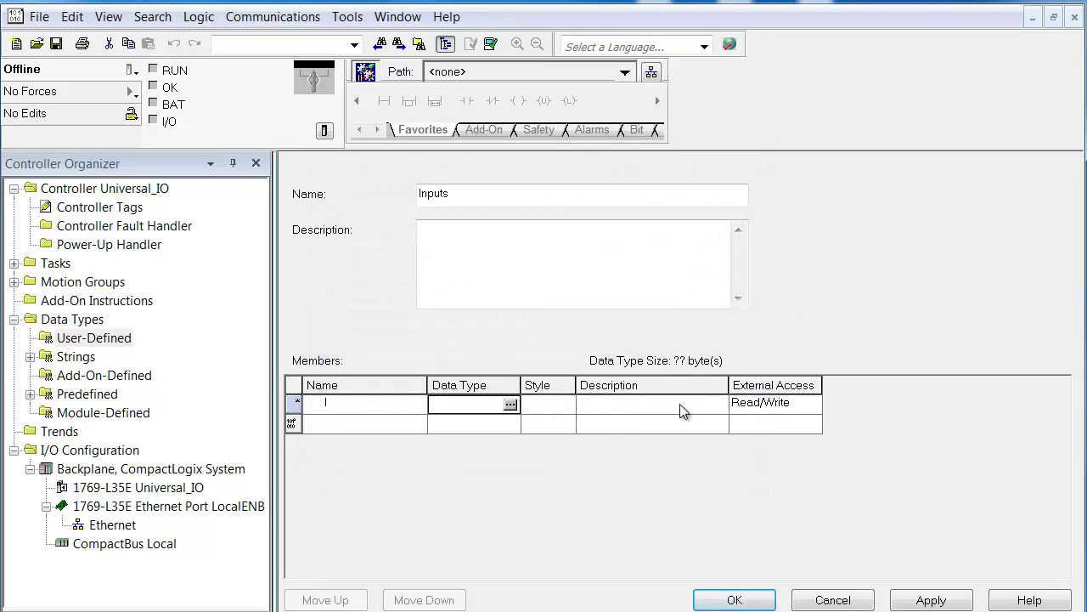
Set member I's data type to DINT, then apply and close the Inputs data type definition
left_click(478, 408)
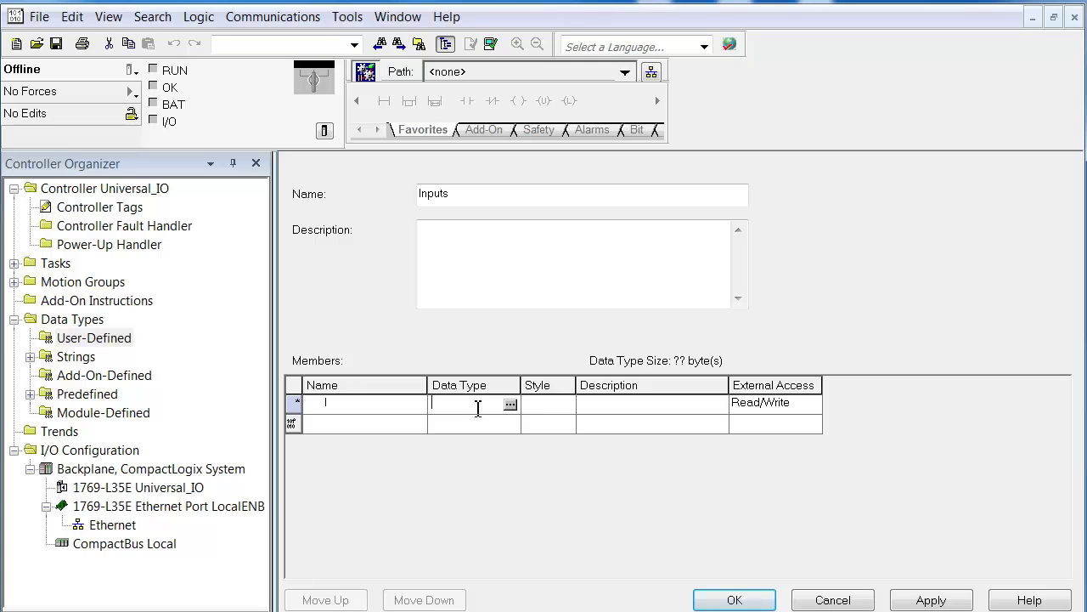
type("DINT")
key("Tab")
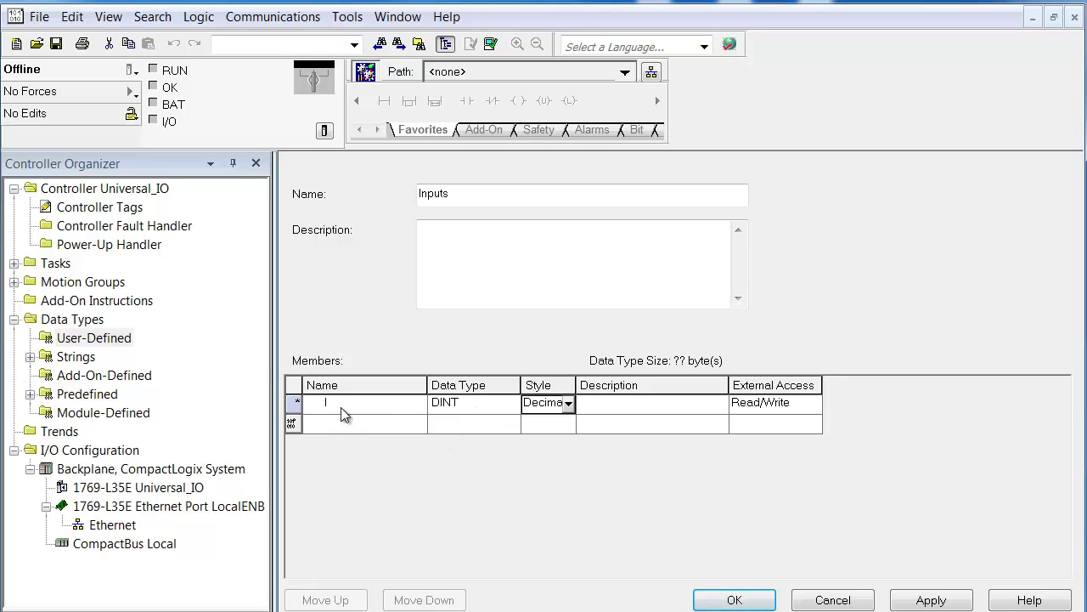
left_click(412, 424)
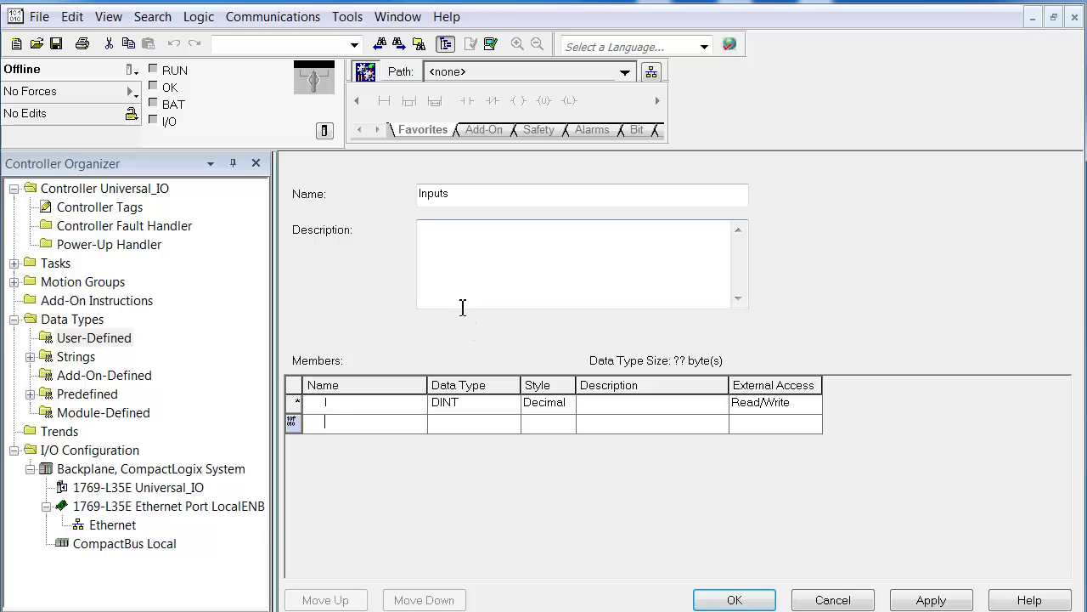
left_click(917, 600)
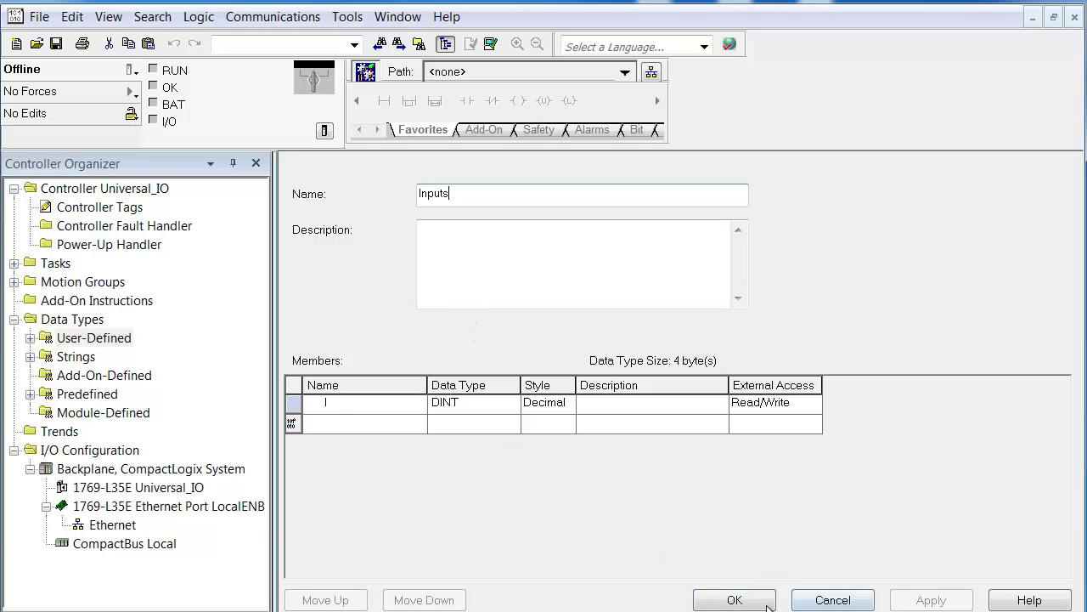
left_click(730, 599)
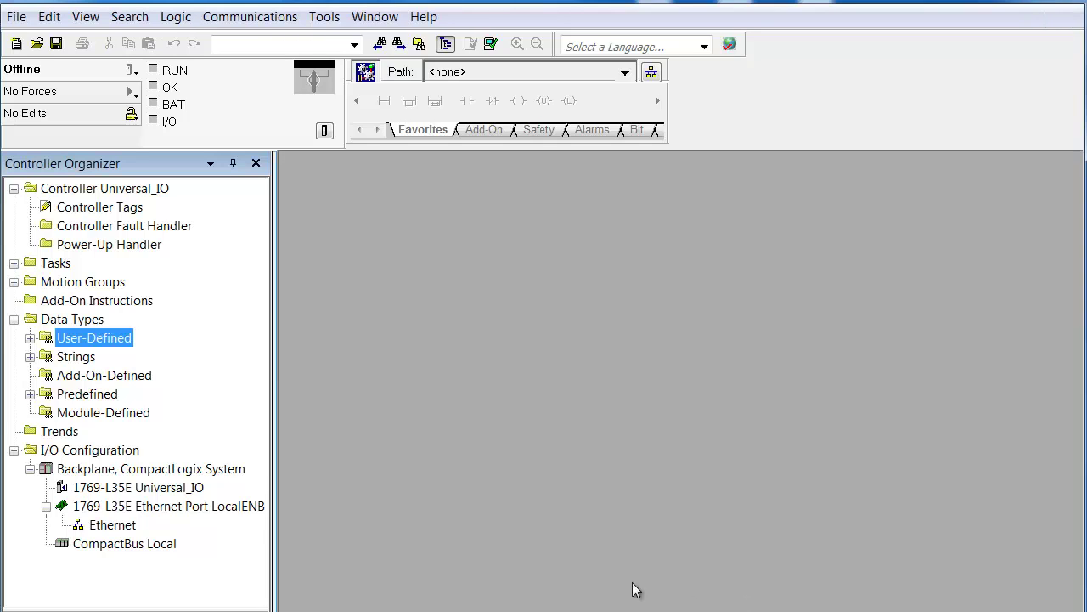
Create another user-defined data type named Outputs
right_click(109, 344)
left_click(155, 355)
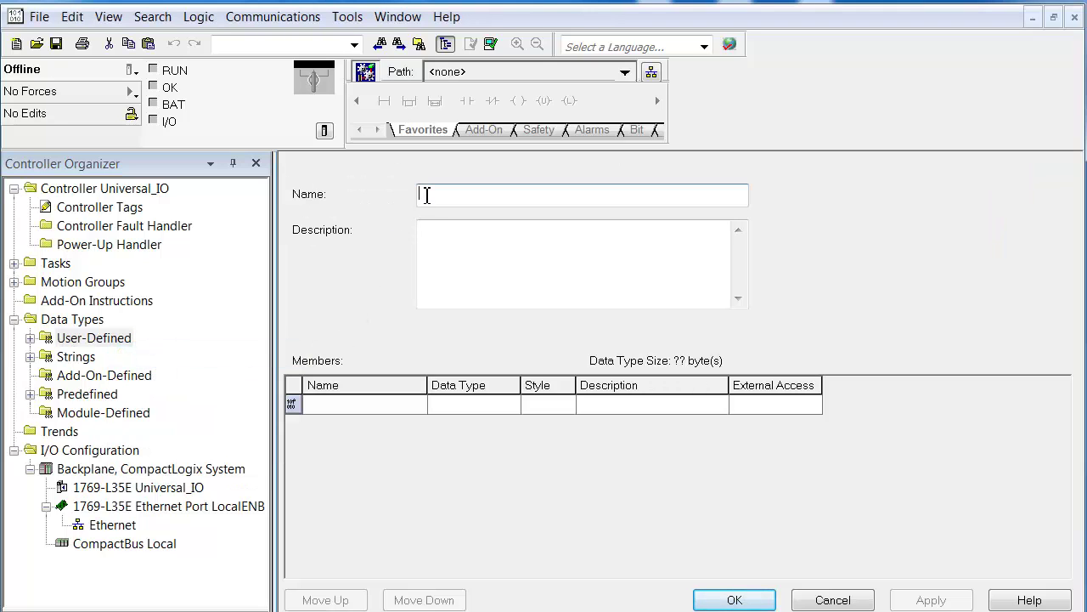
type("O")
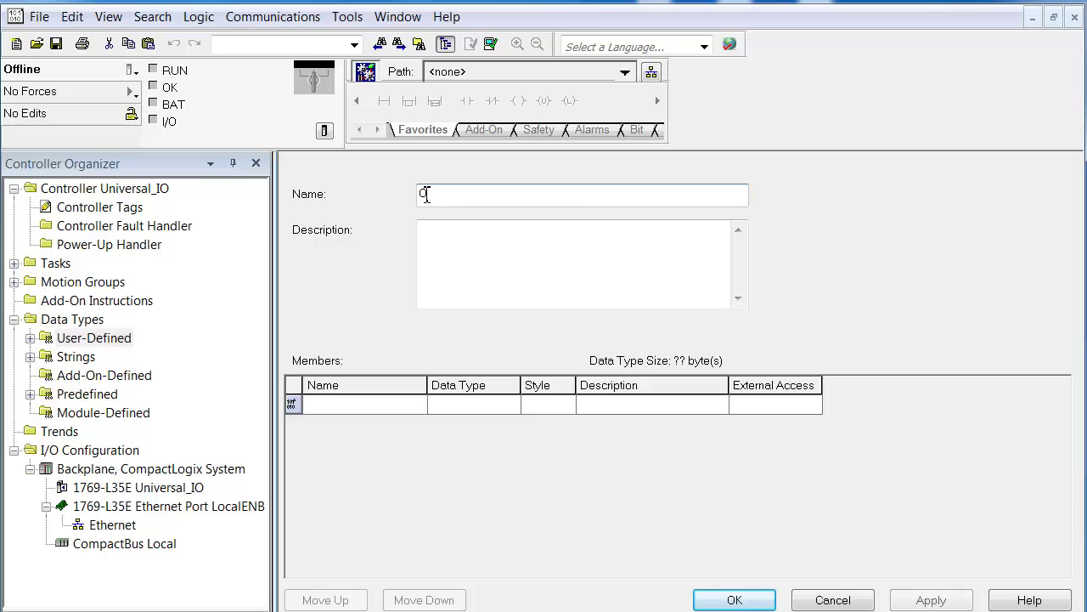
type("utputs")
Add a member named O with data type DINT to the Outputs data type
left_click(379, 404)
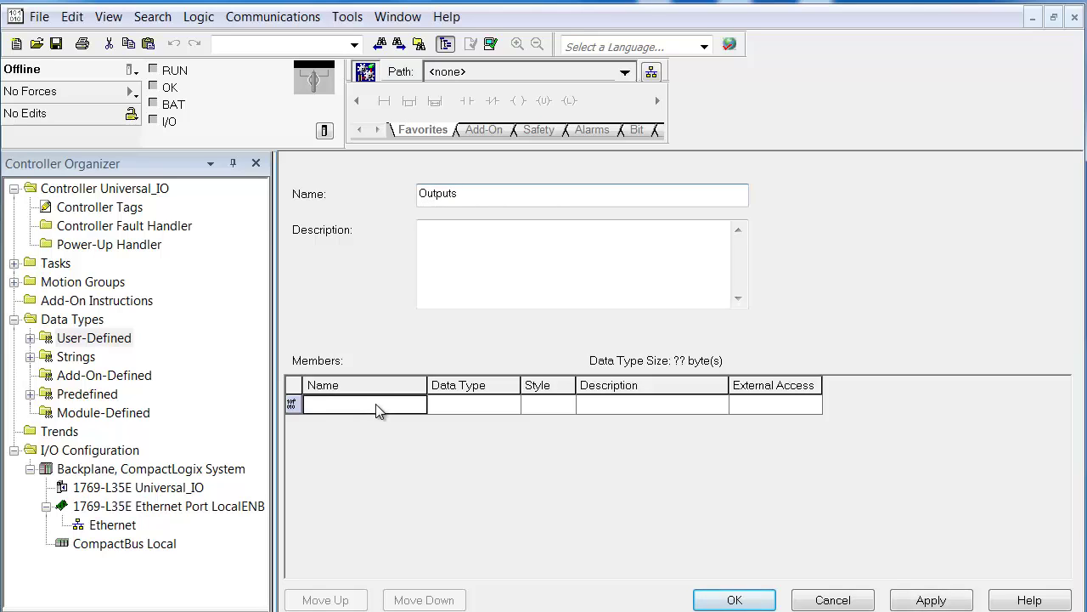
type("O")
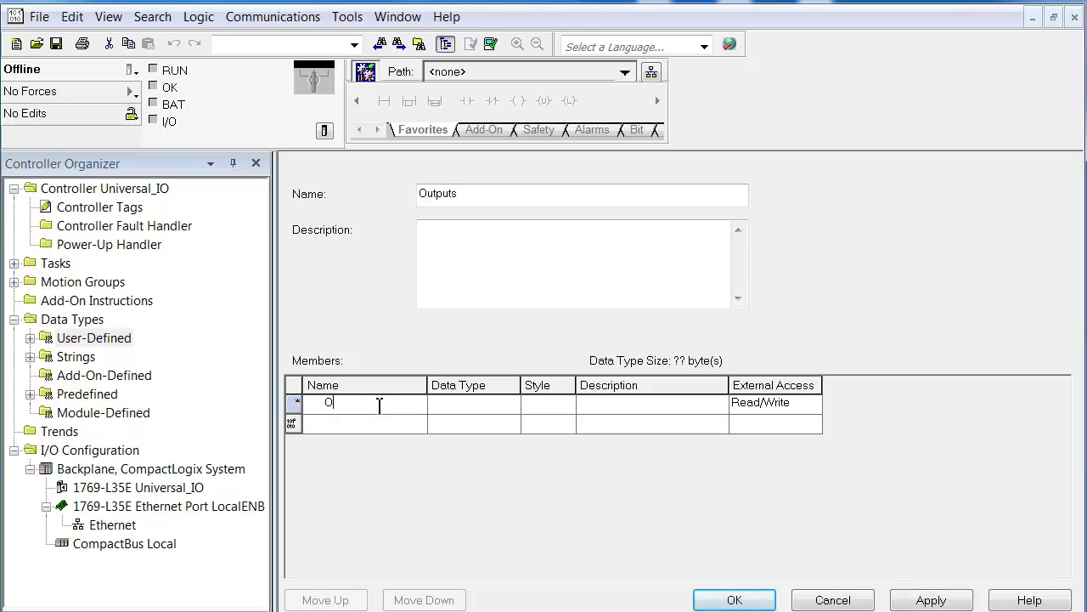
left_click(468, 406)
type("DINT")
key("Tab")
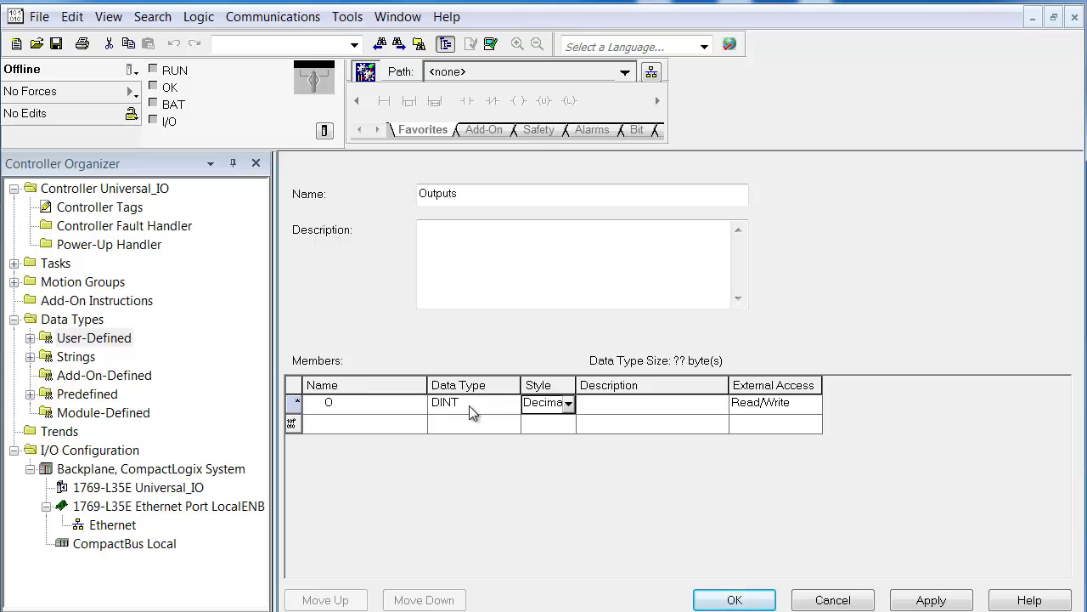
left_click(402, 423)
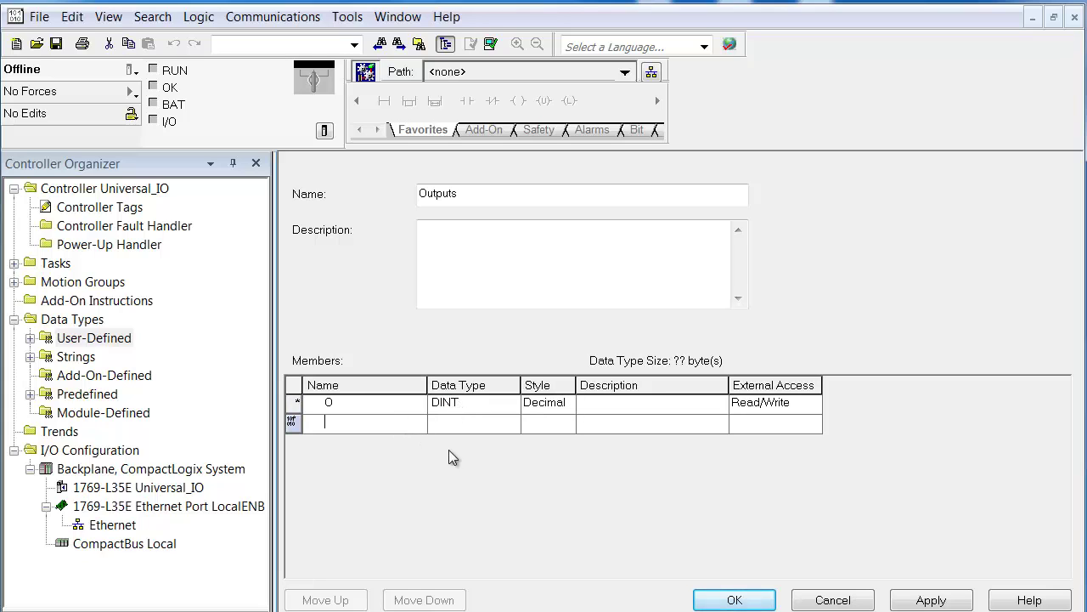
Apply and close the Outputs data type definition
left_click(921, 600)
left_click(762, 605)
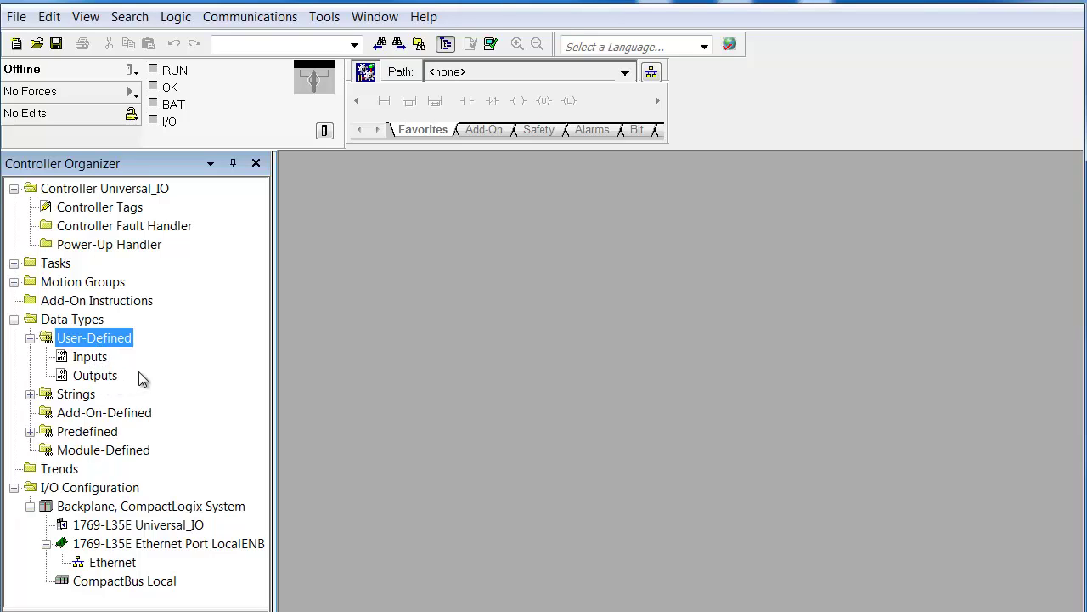
left_click(653, 548)
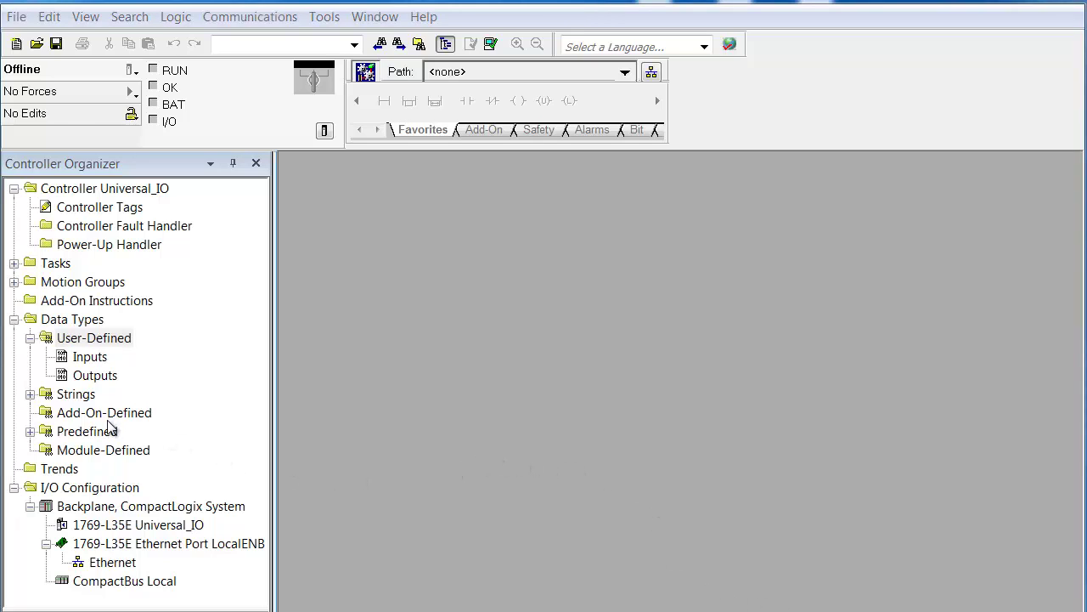
Examine the list of predefined data types and collapse it again
left_click(29, 432)
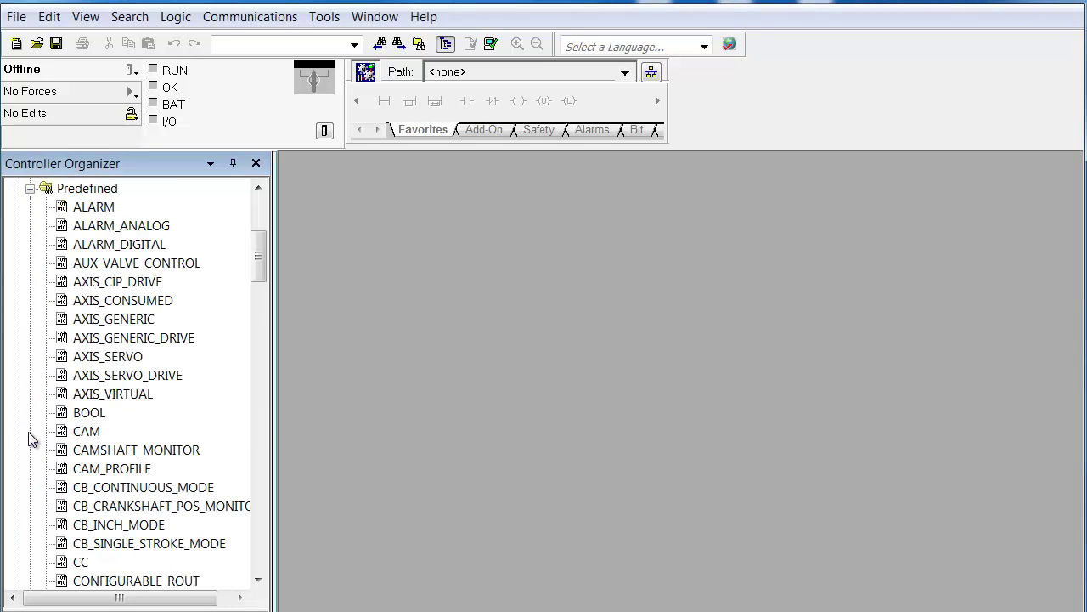
left_click(29, 188)
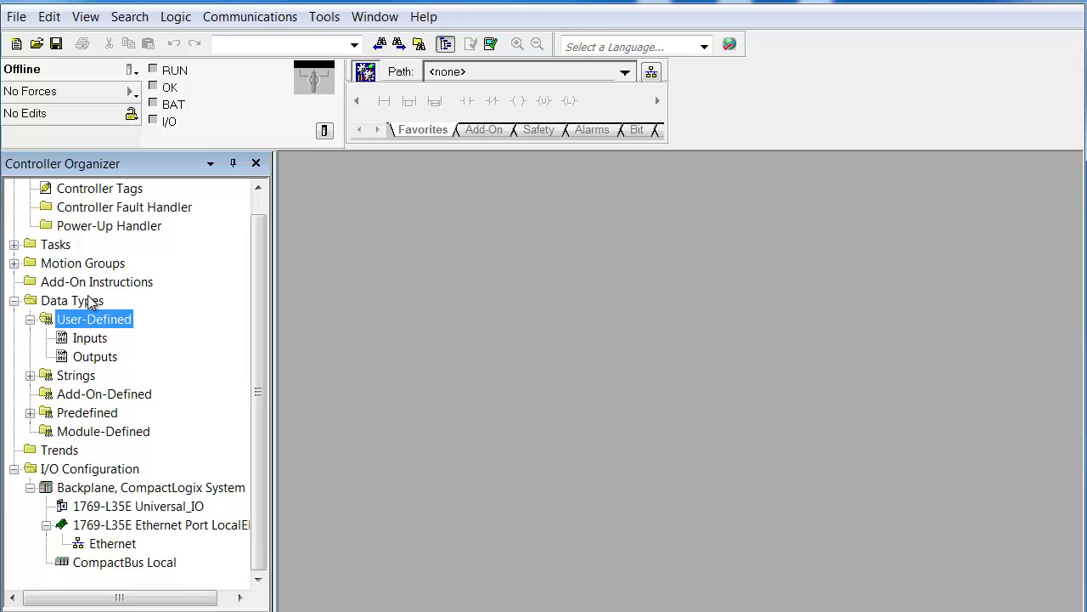
Open the Universal_IO controller tags for editing
left_click(263, 211)
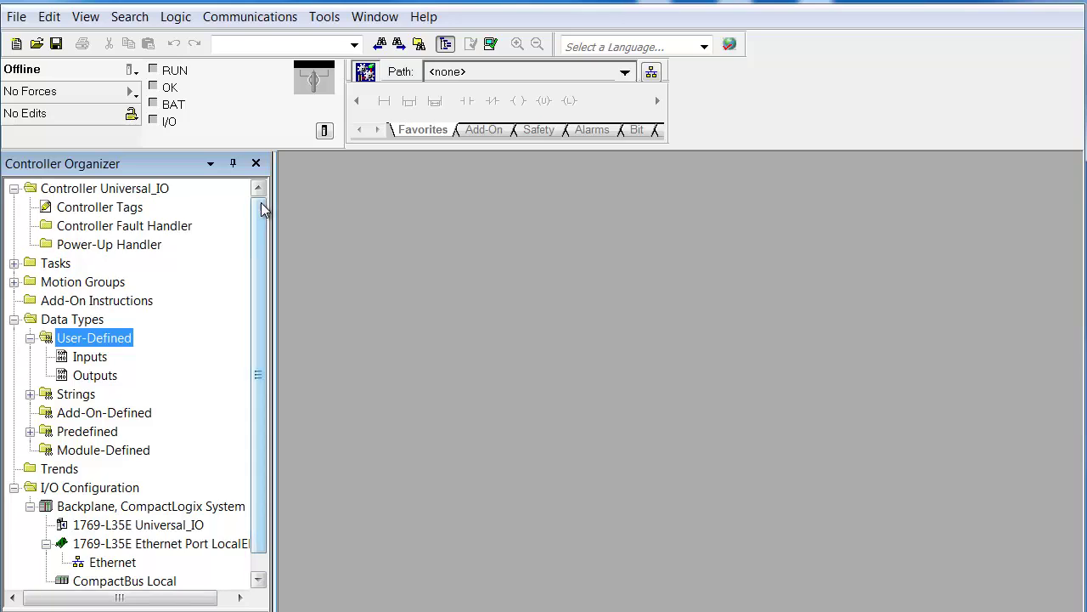
double_click(101, 214)
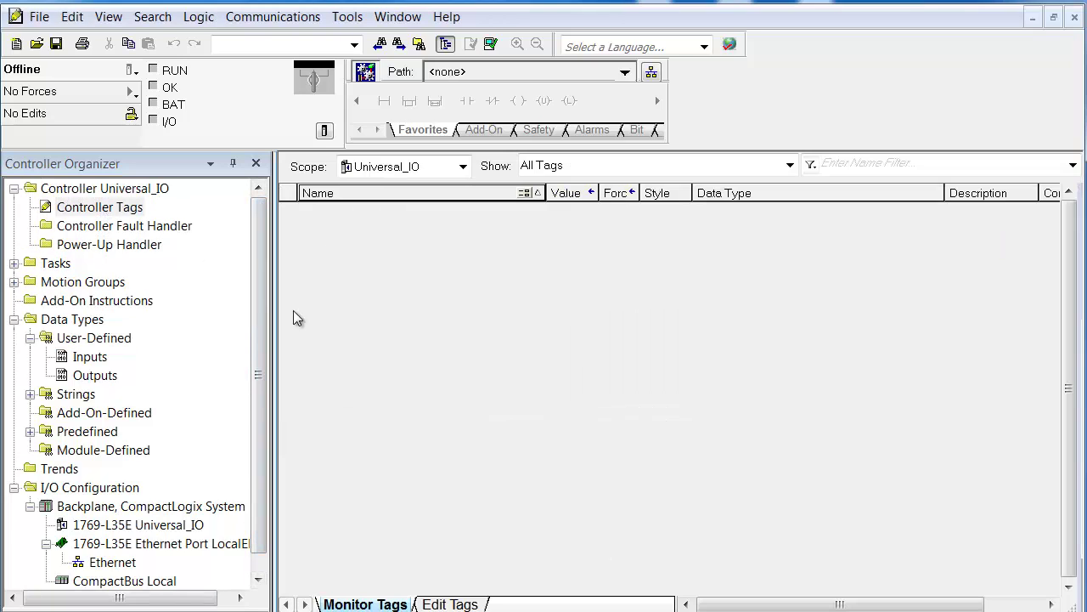
left_click(444, 604)
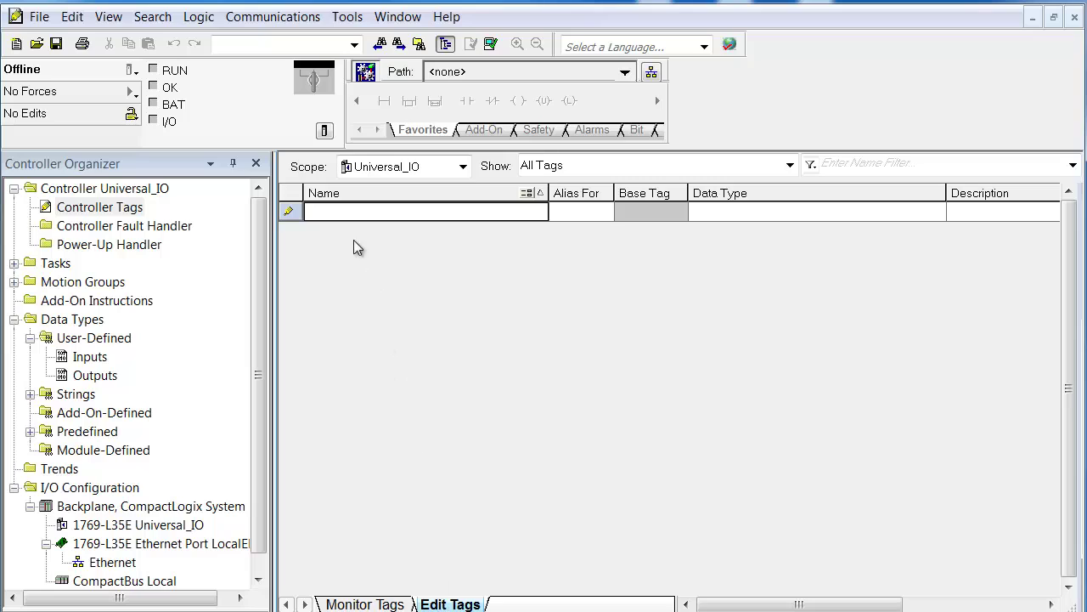
Add a tag named IN_01 with data type Inputs directly in the tag table, and delete it again
left_click(336, 213)
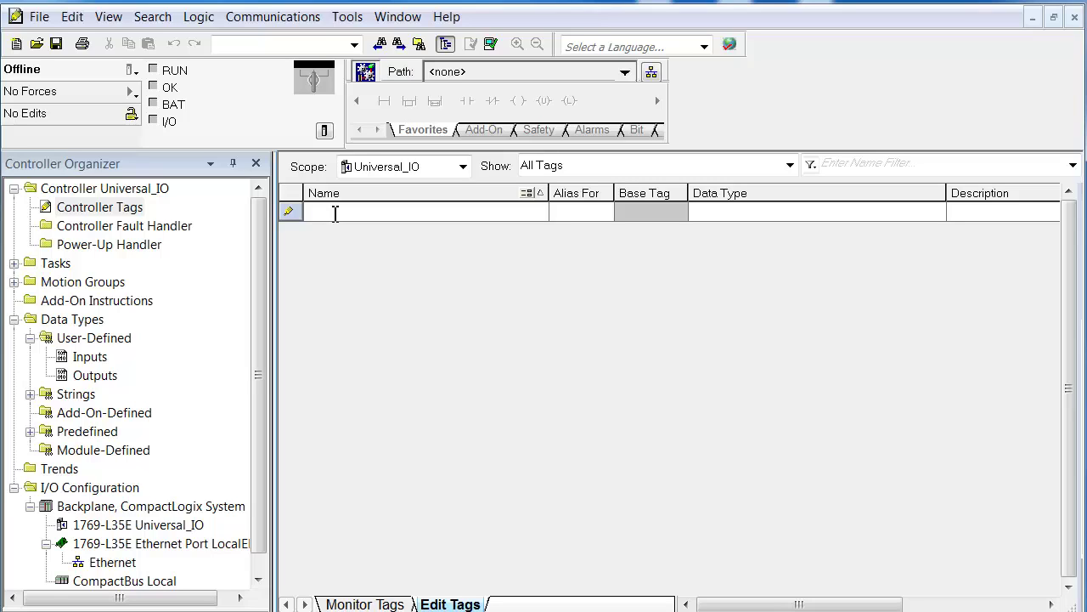
type("IN")
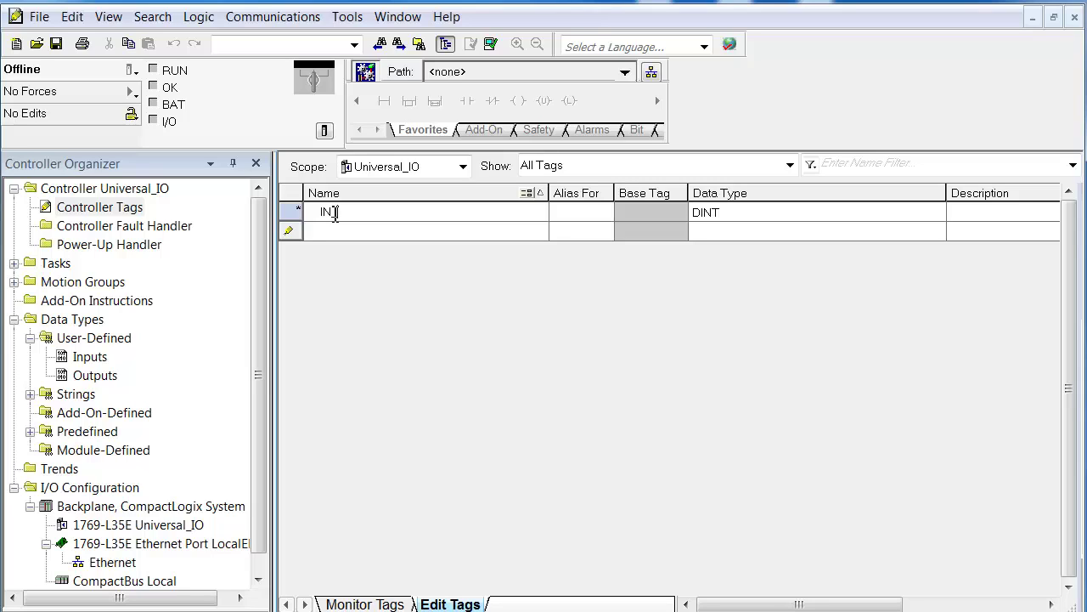
type("_01")
left_click(755, 214)
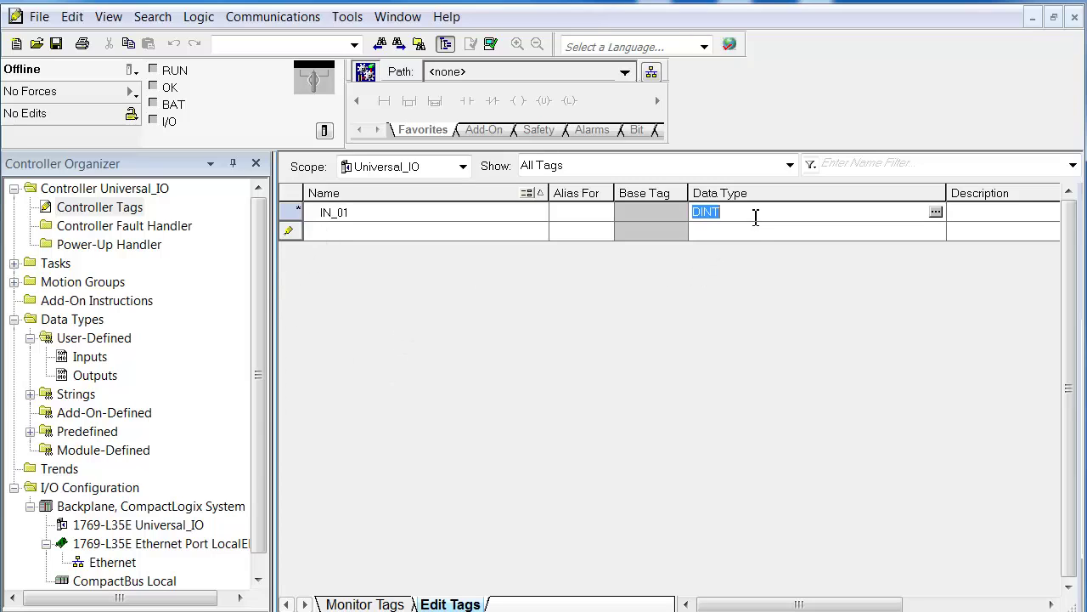
type("Inputs")
key("Return")
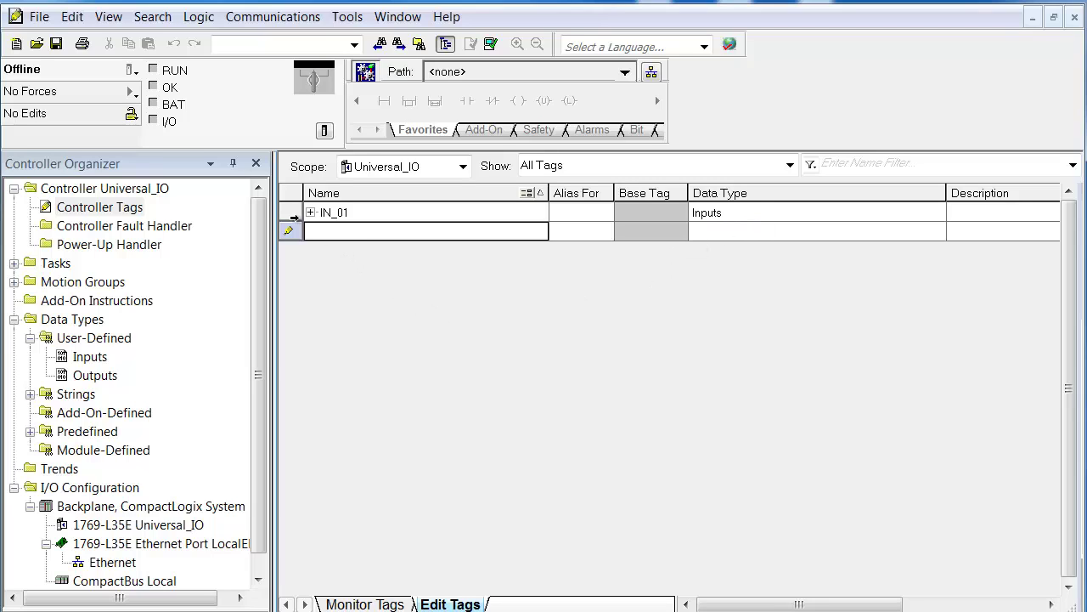
left_click(292, 214)
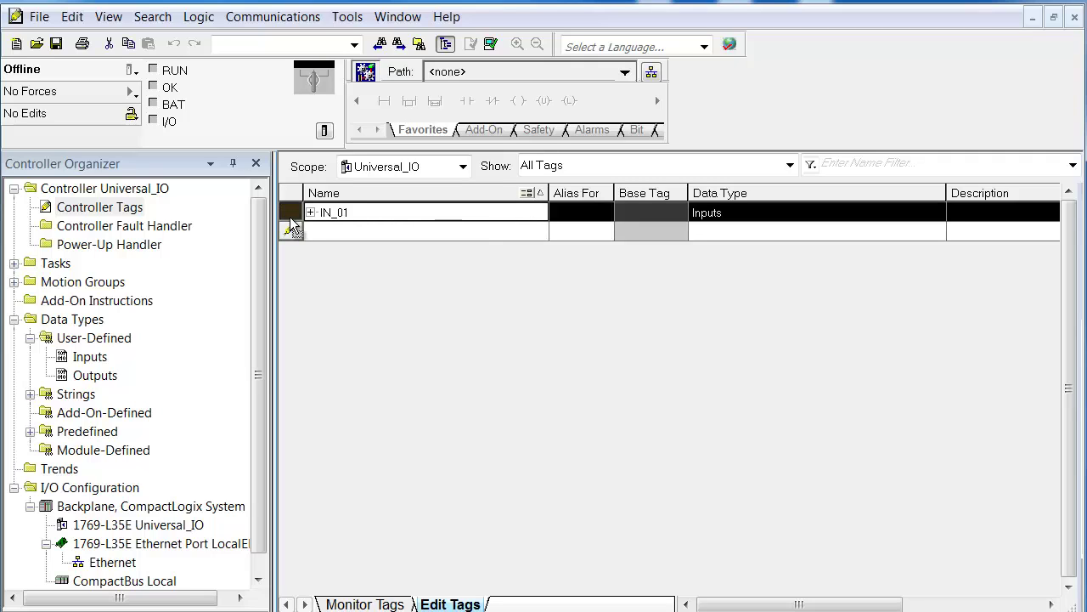
key("Delete")
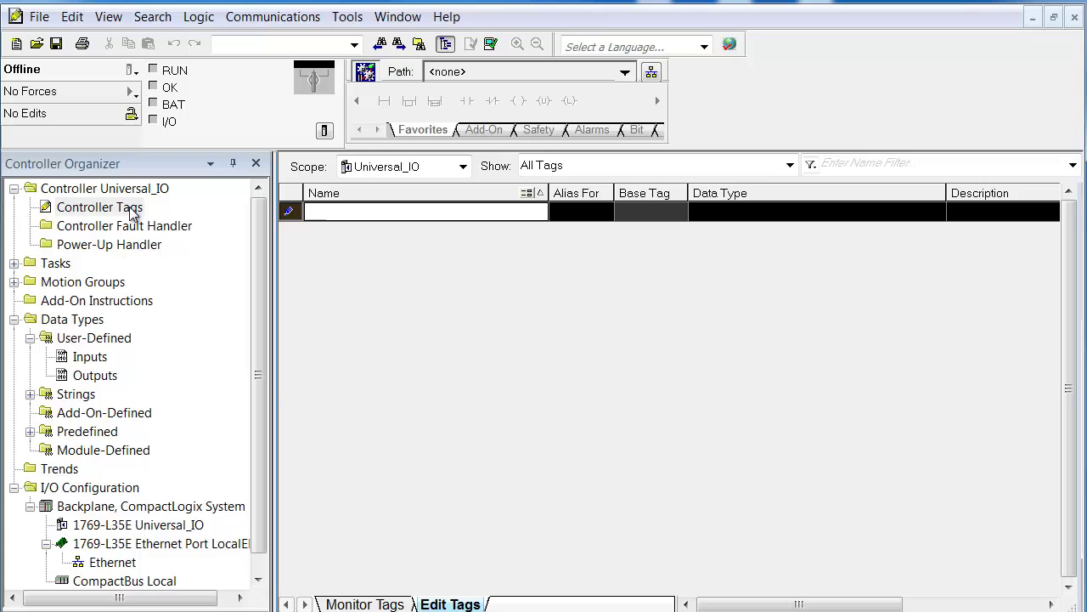
Create a new controller tag named IN_01 with data type Inputs through the New Tag dialog
right_click(132, 212)
left_click(180, 222)
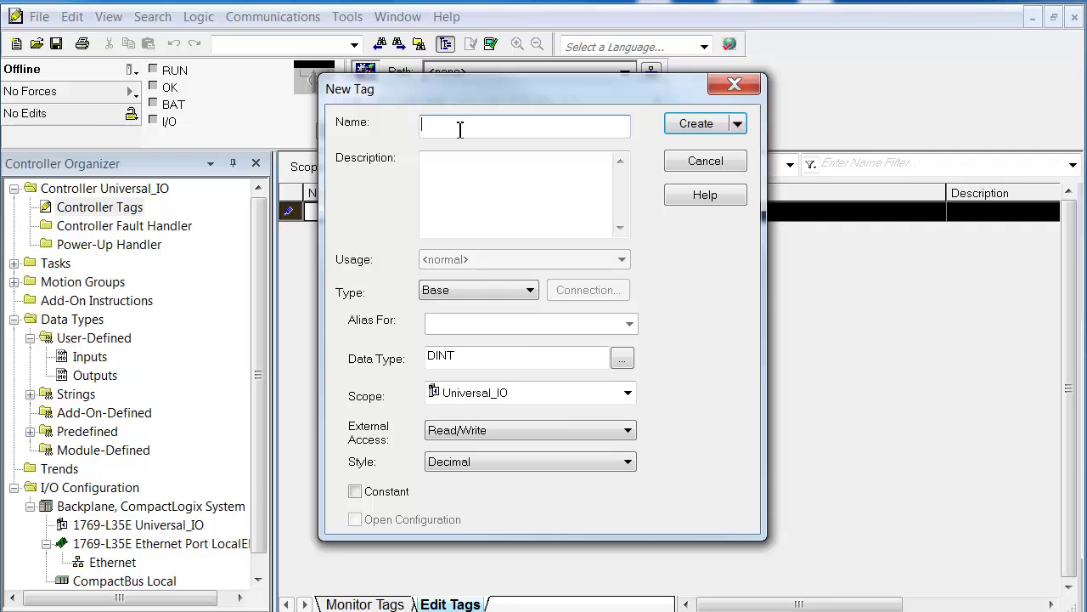
type("IN_01")
left_click(521, 355)
double_click(522, 355)
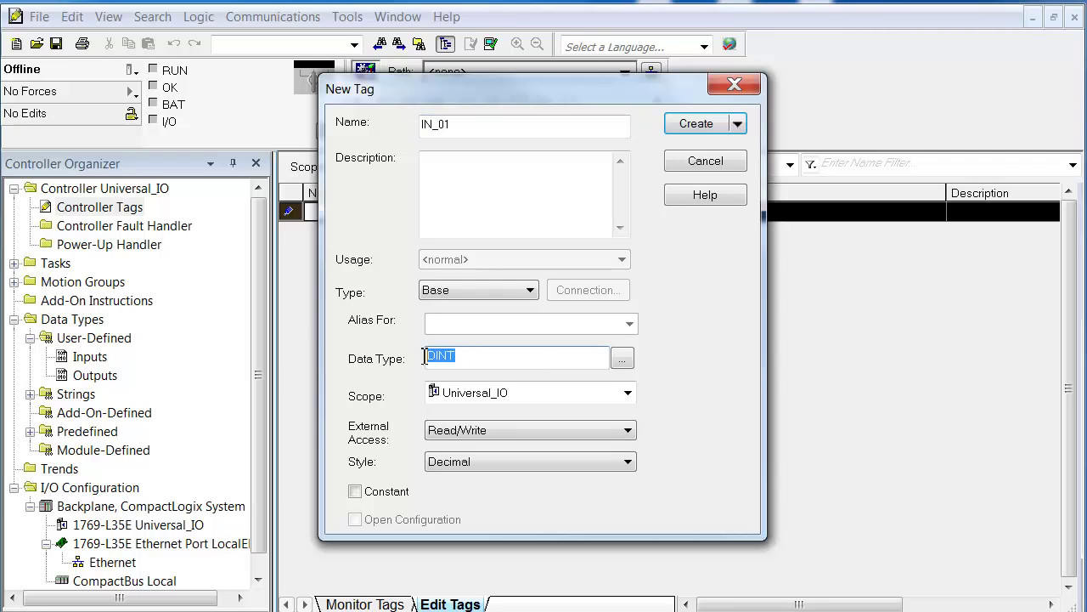
type("Inputs")
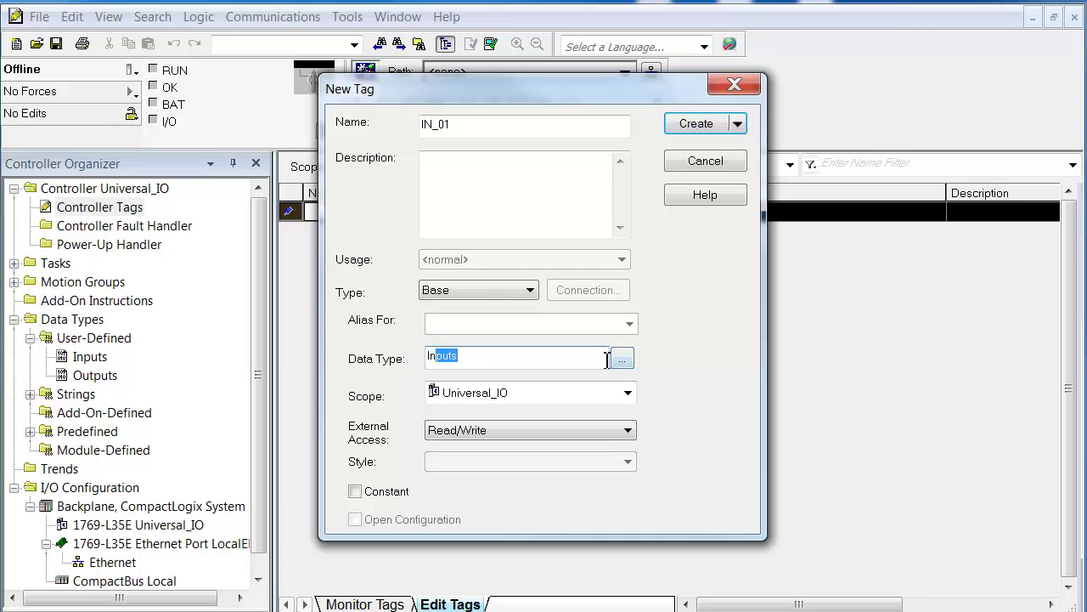
key("Return")
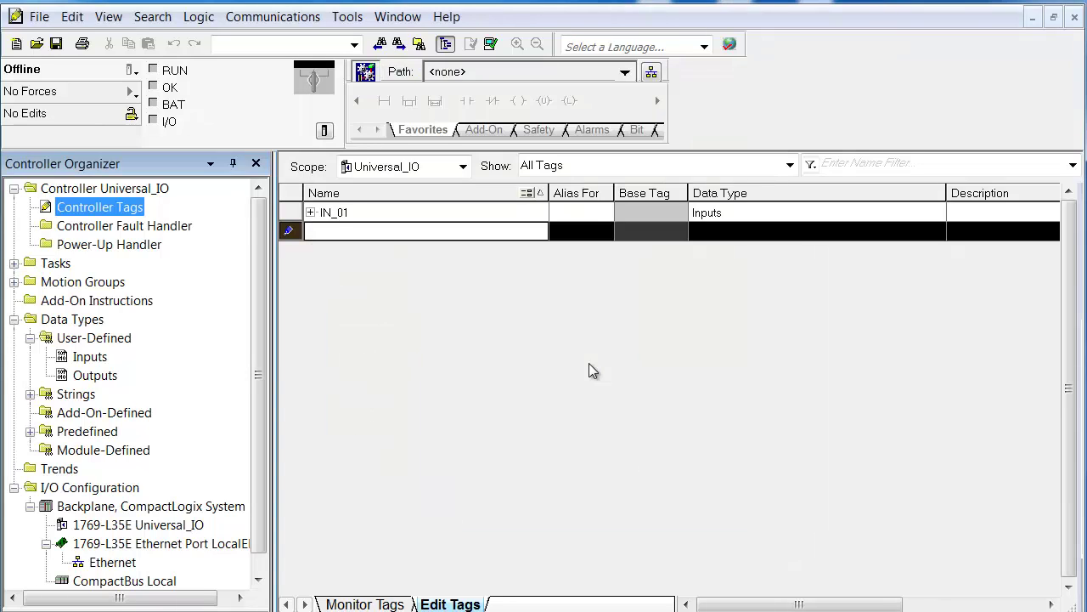
left_click(497, 343)
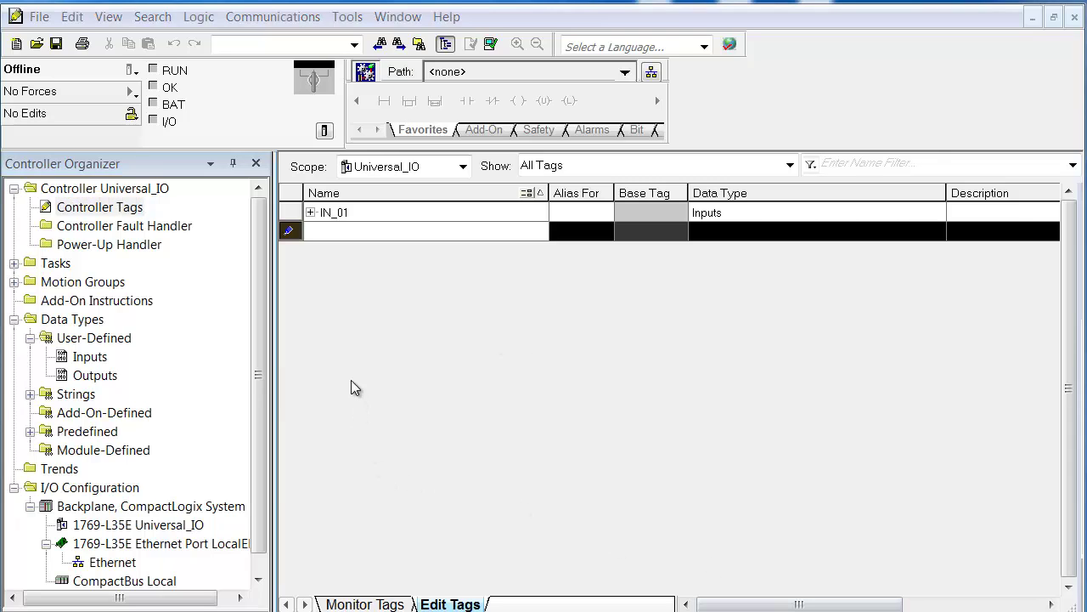
Add a controller tag named OUT_02 with data type Outputs in the empty row of the tag table
left_click(323, 230)
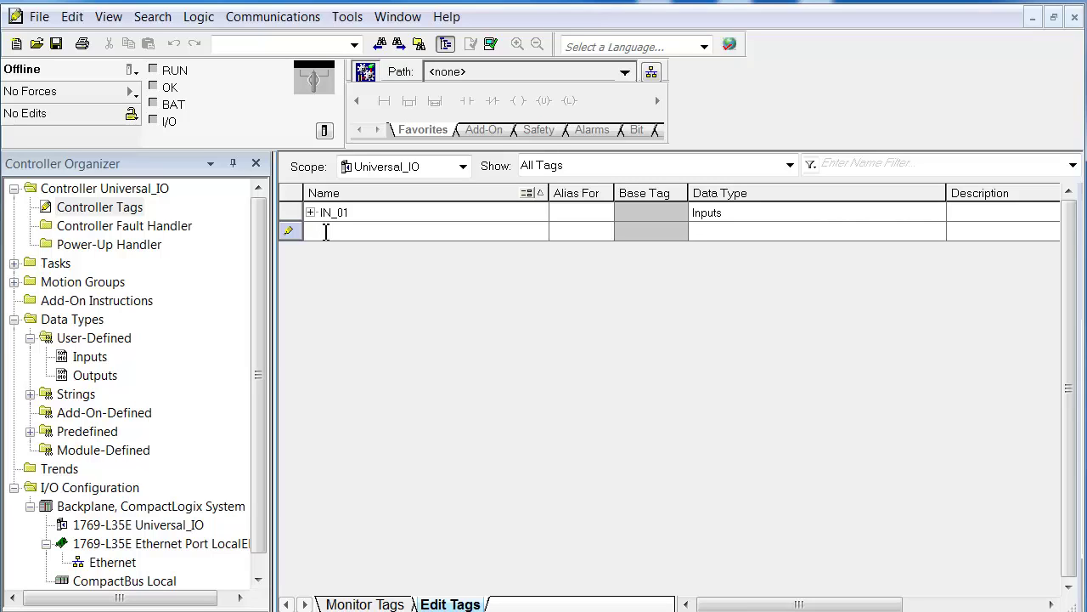
type("O")
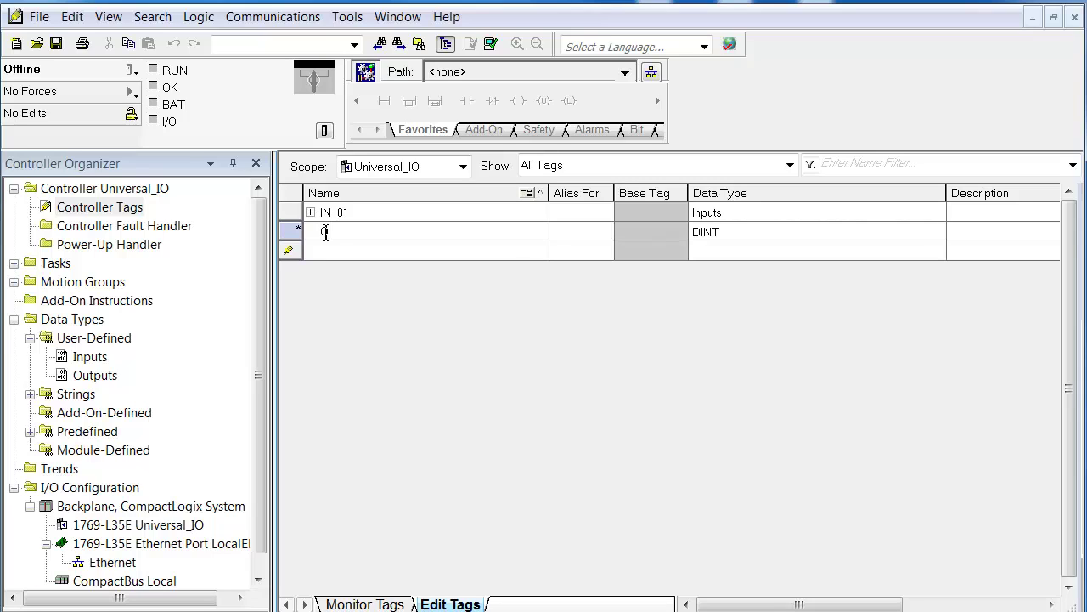
type("UT_02")
left_click(746, 231)
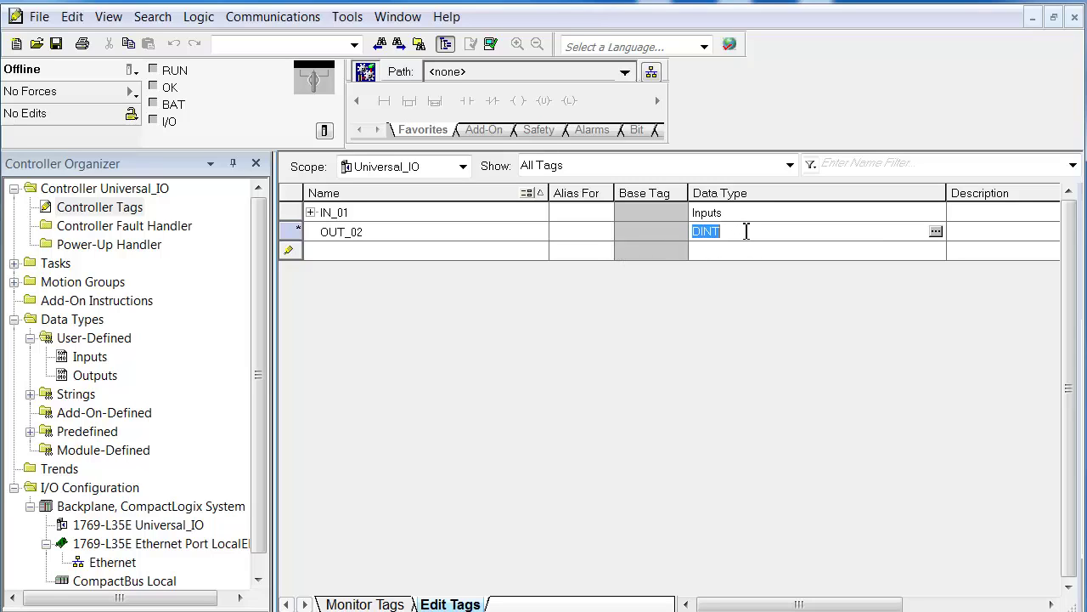
type("Outputs")
key("Return")
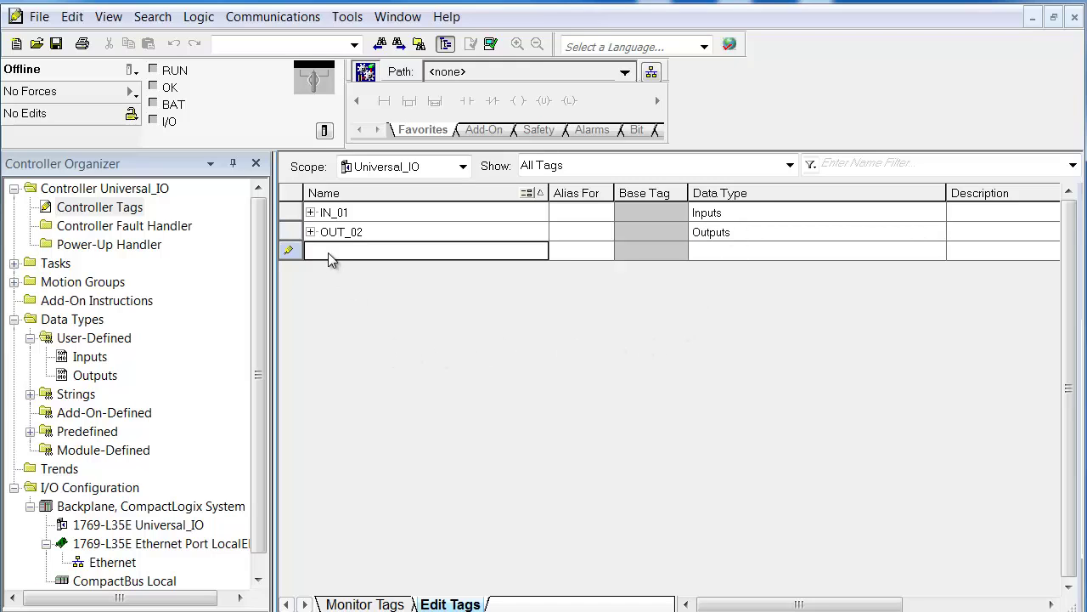
Examine the members and individual bits of the IN_01 and OUT_02 tags, and collapse both tags again
left_click(310, 213)
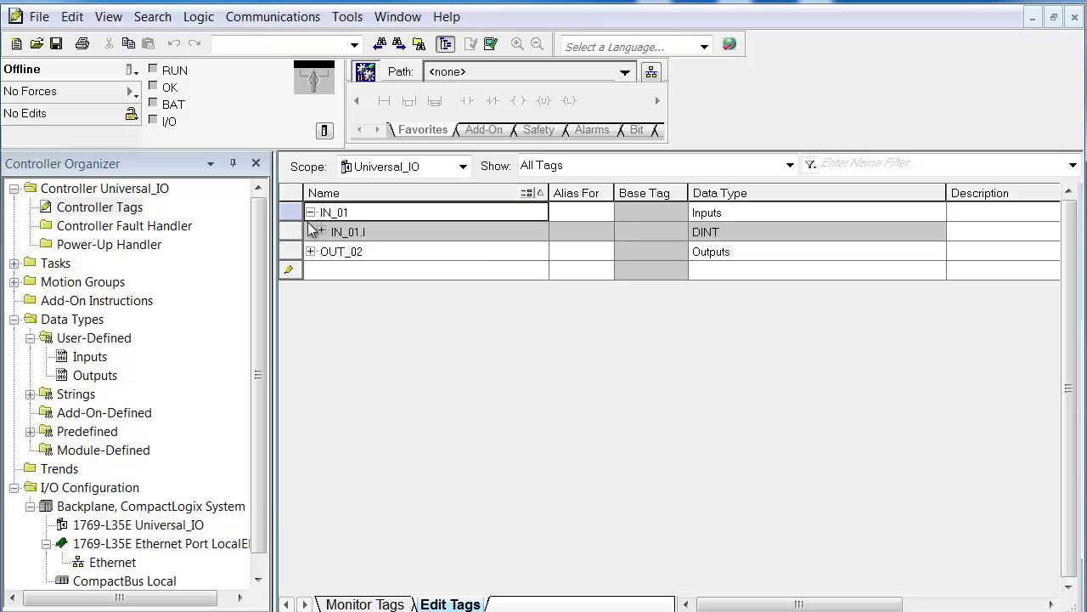
left_click(321, 232)
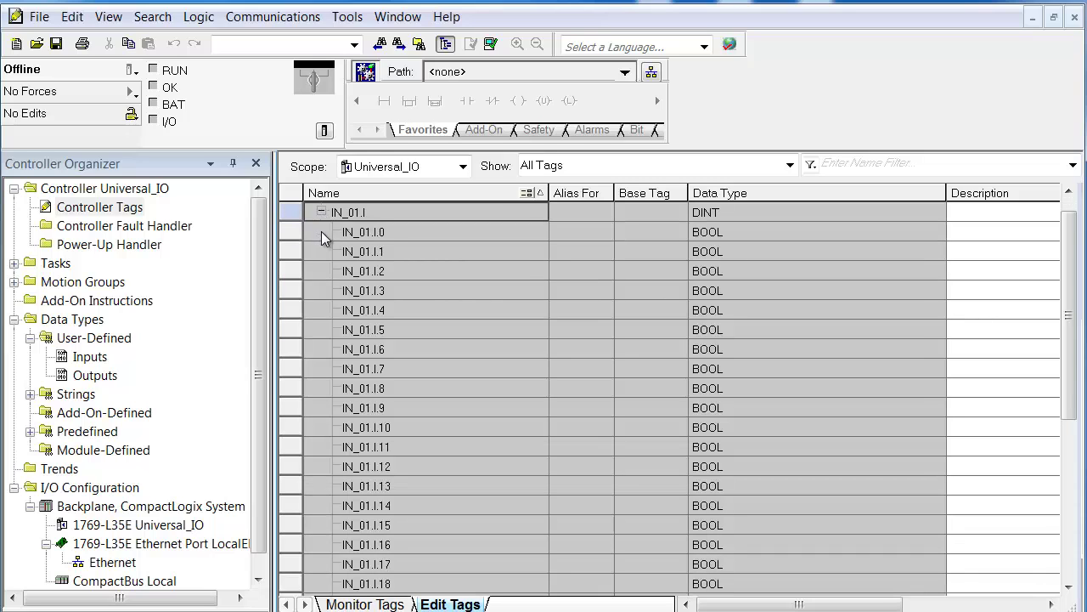
left_click(321, 212)
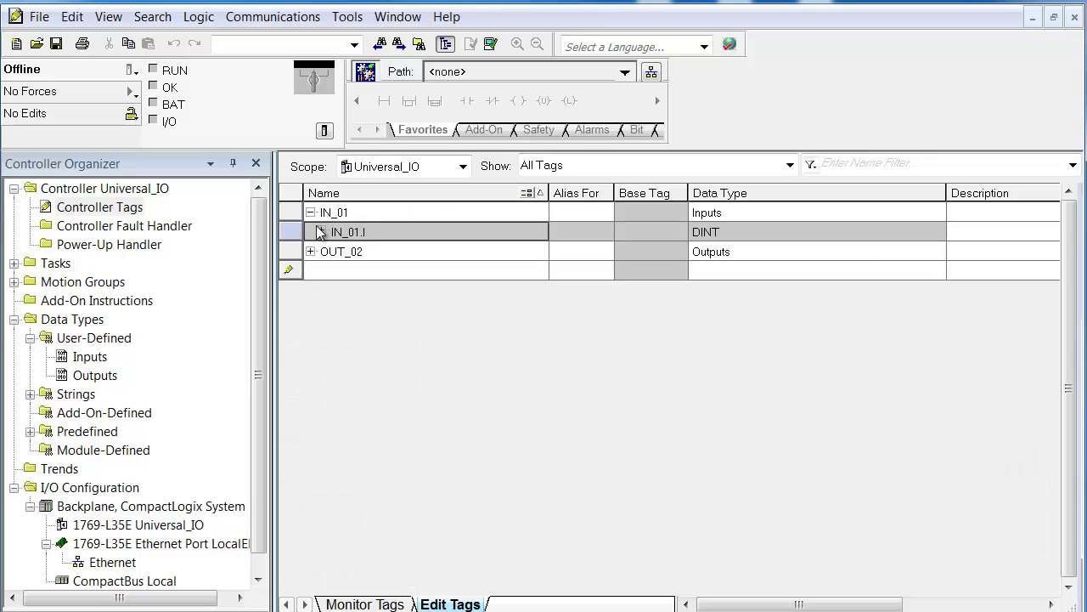
left_click(311, 251)
left_click(321, 271)
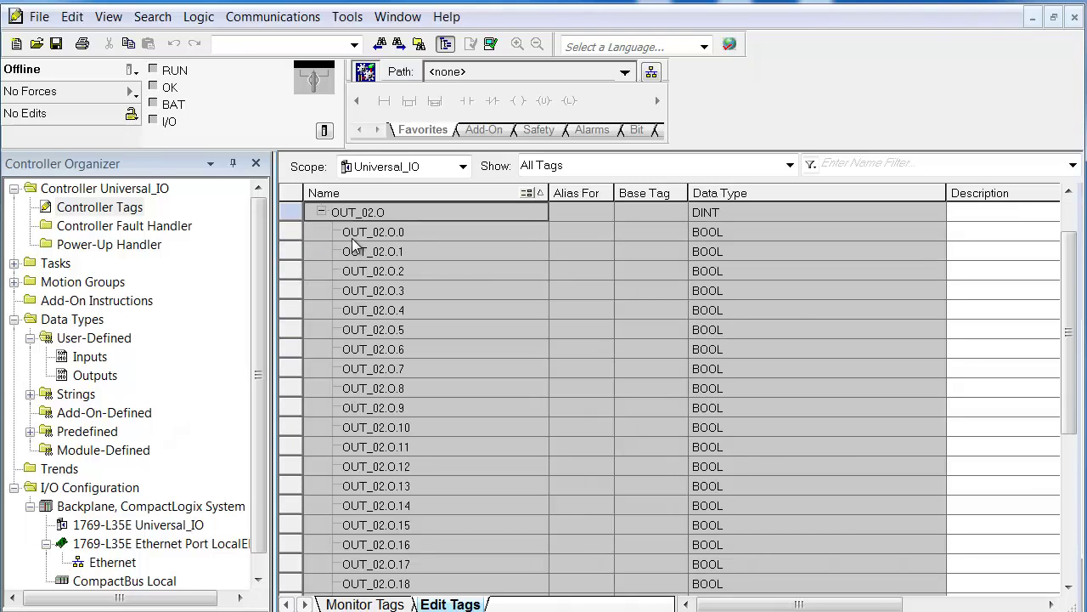
left_click(319, 213)
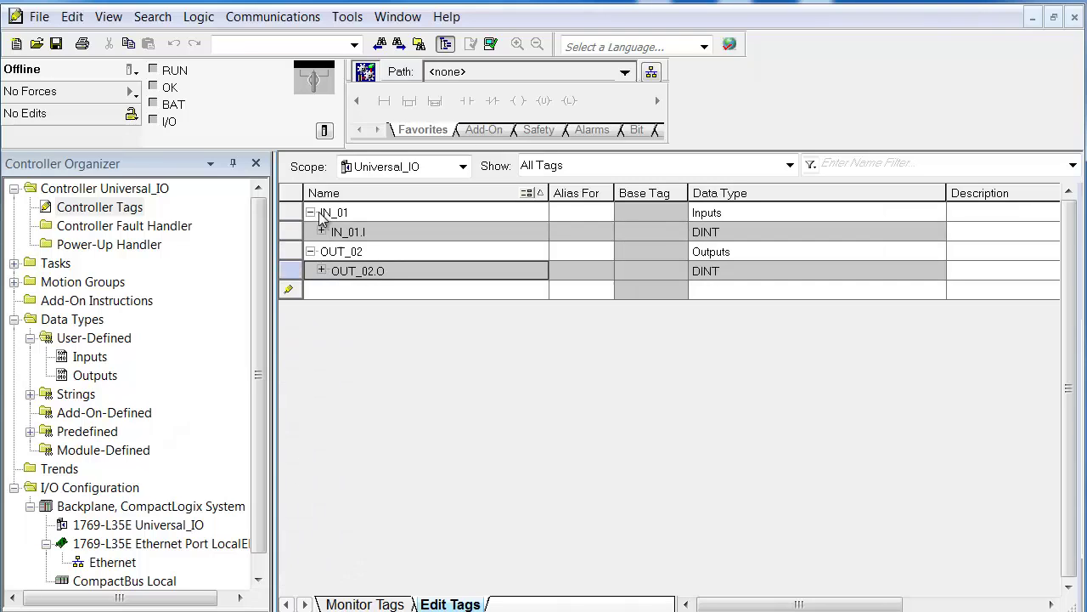
left_click(310, 214)
left_click(310, 214)
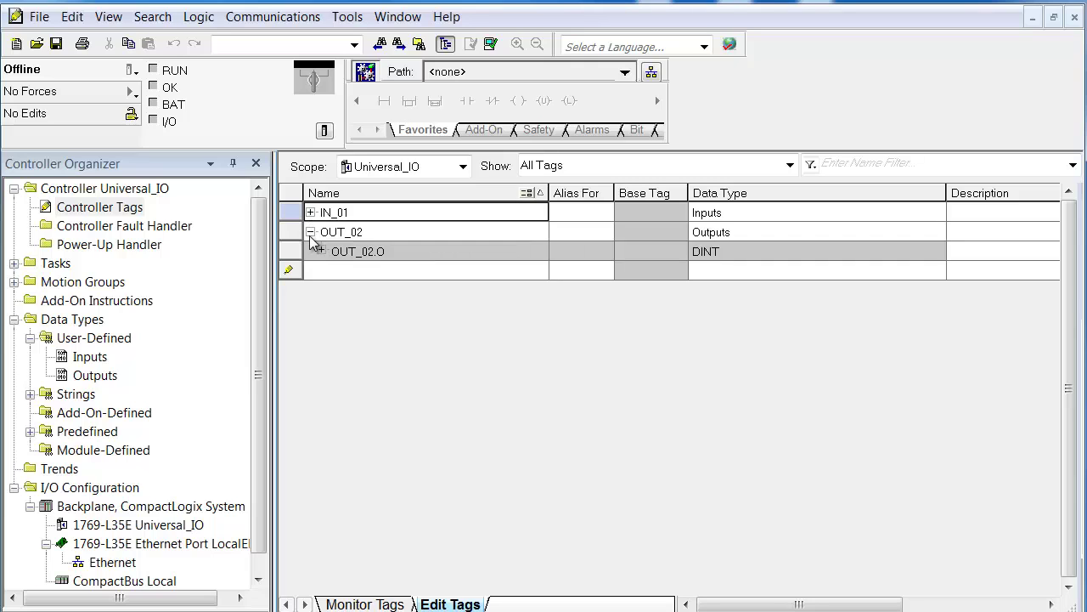
left_click(311, 233)
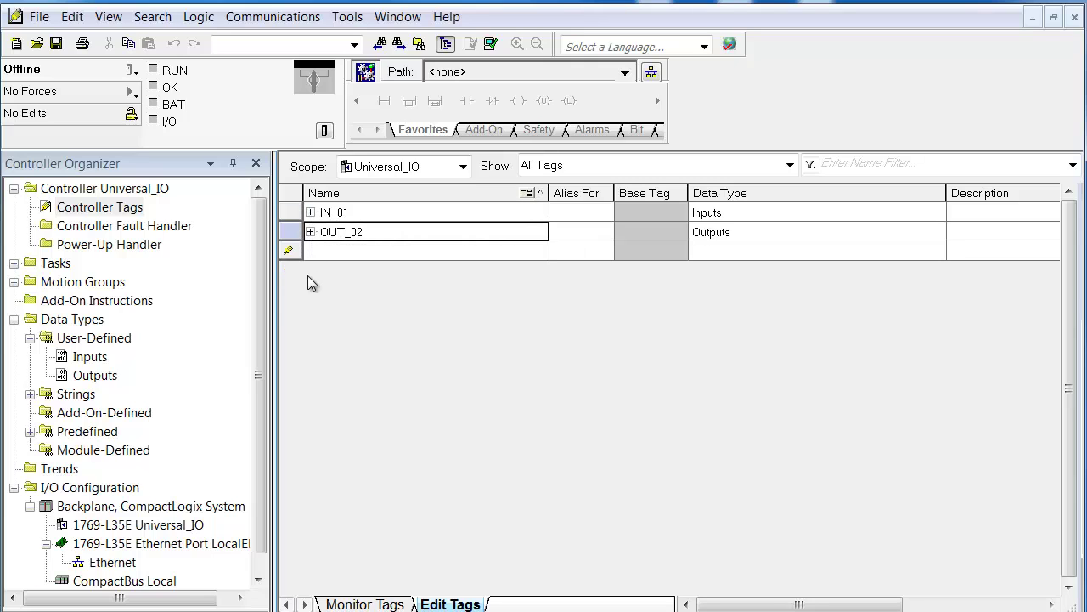
left_click(315, 269)
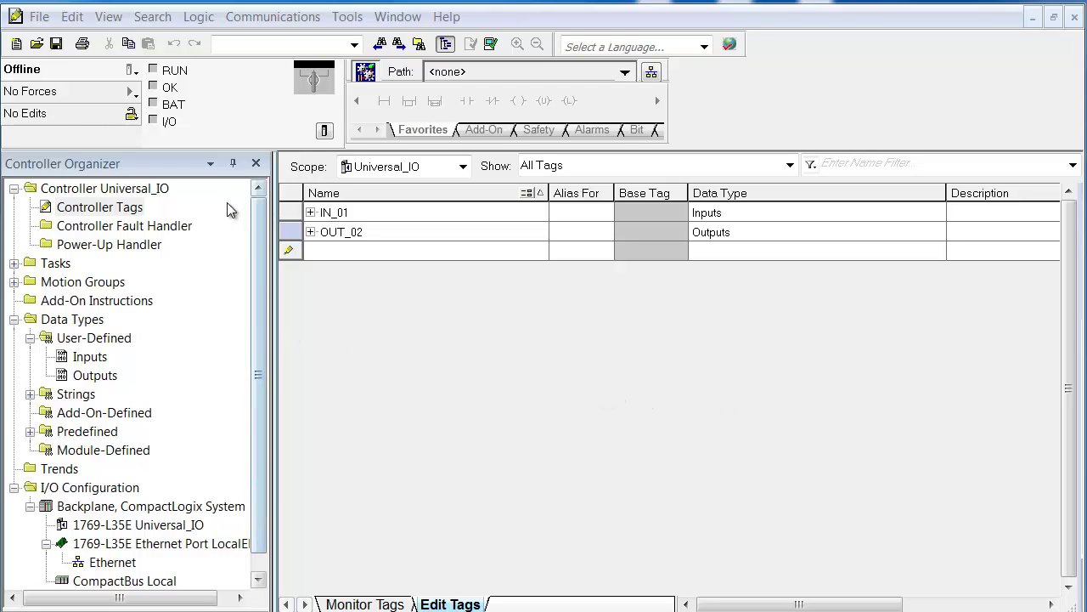
Open MainRoutine in MainProgram and place a normally open contact and an output coil on rung 0
left_click(260, 194)
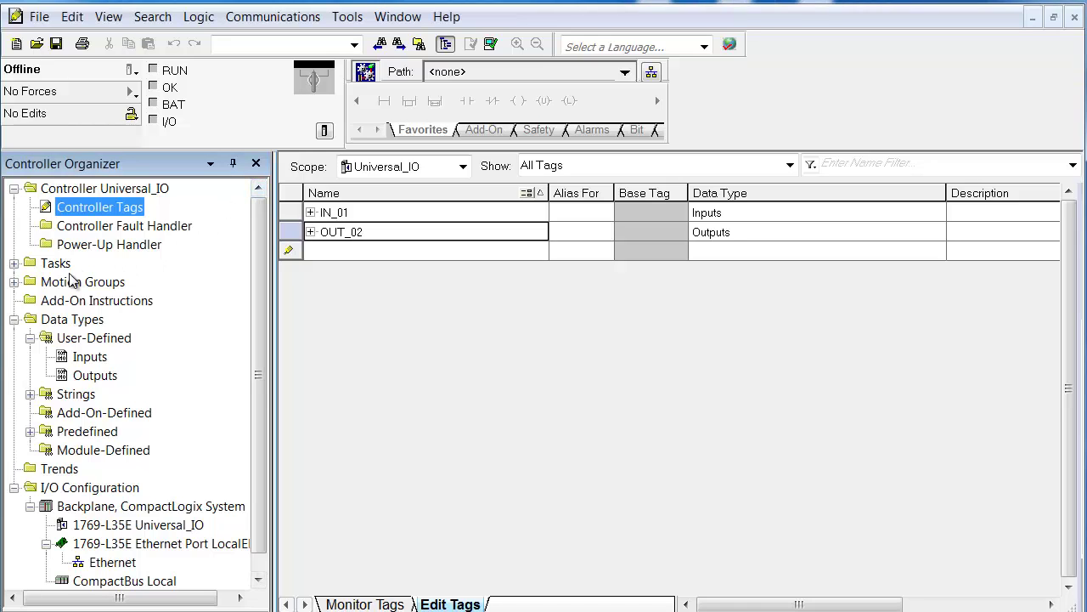
left_click(14, 263)
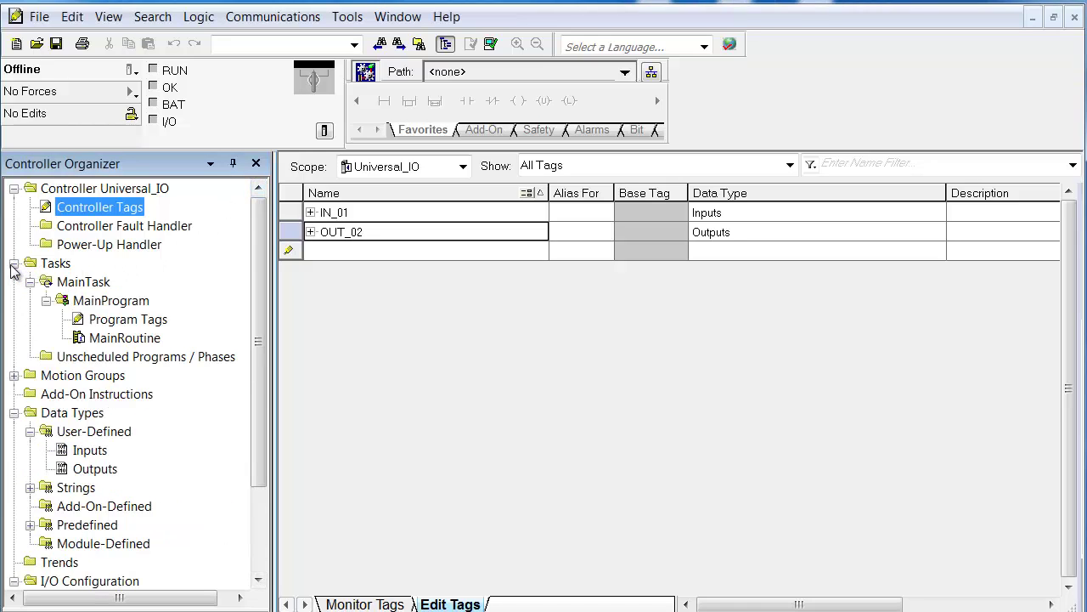
double_click(115, 339)
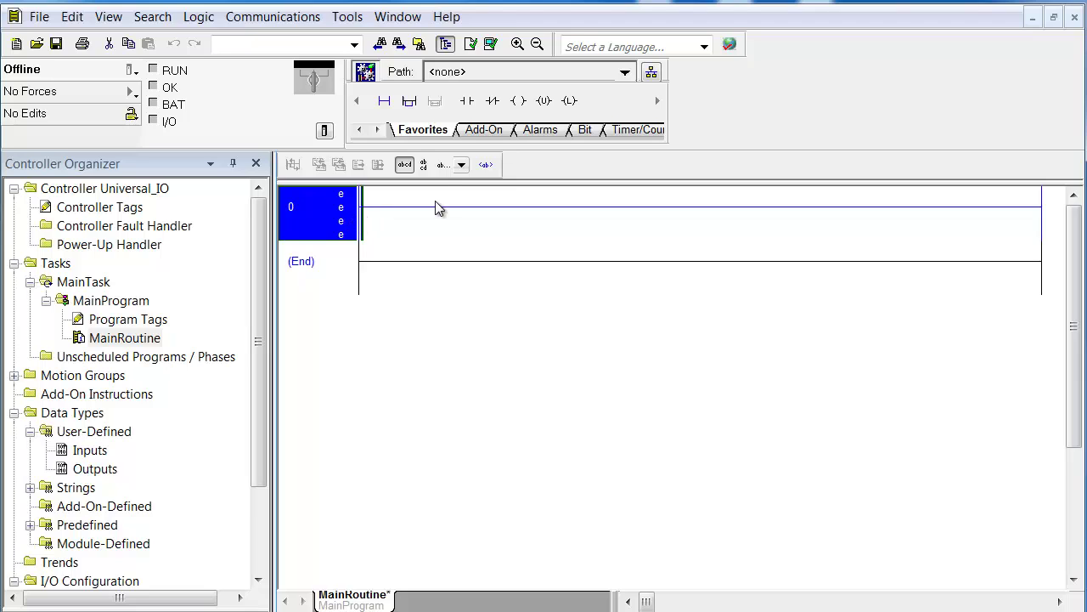
left_click(467, 101)
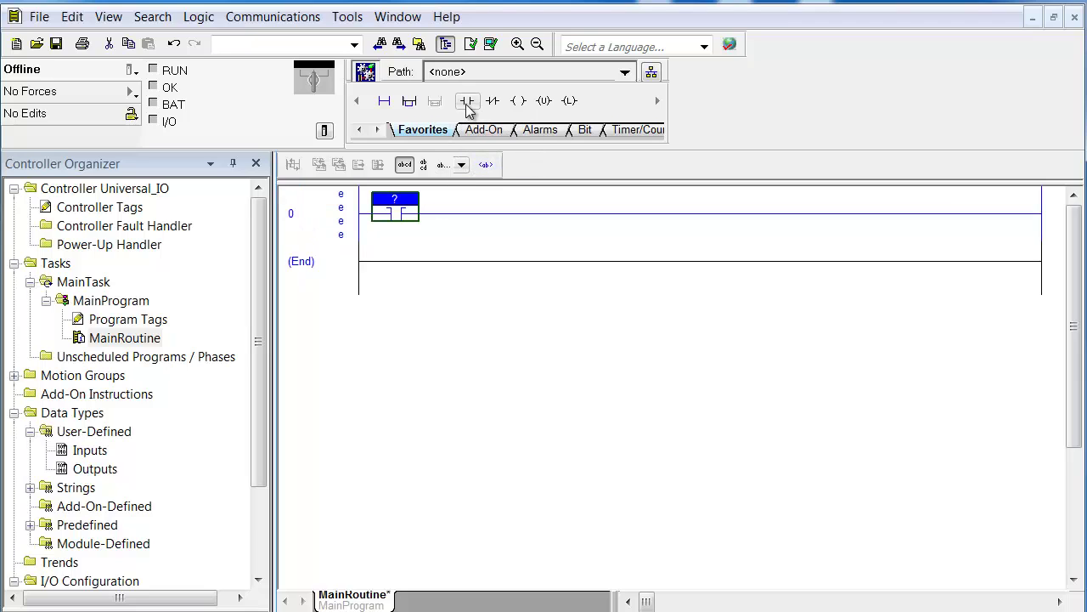
left_click(519, 102)
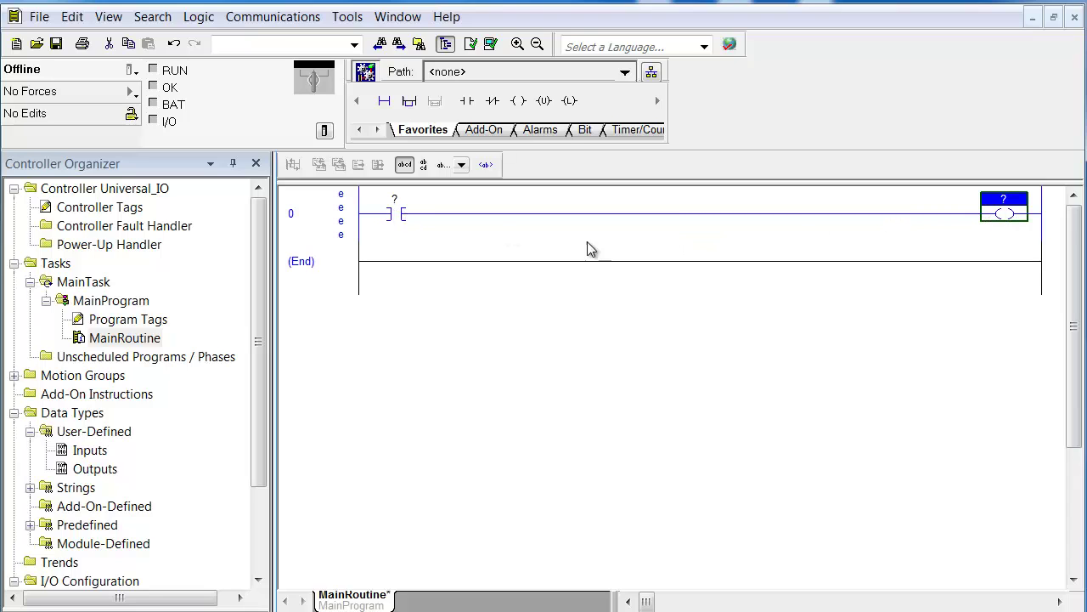
Assign the tag name MyBit to the contact and MyOtherBit to the output coil on rung 0
left_click(394, 211)
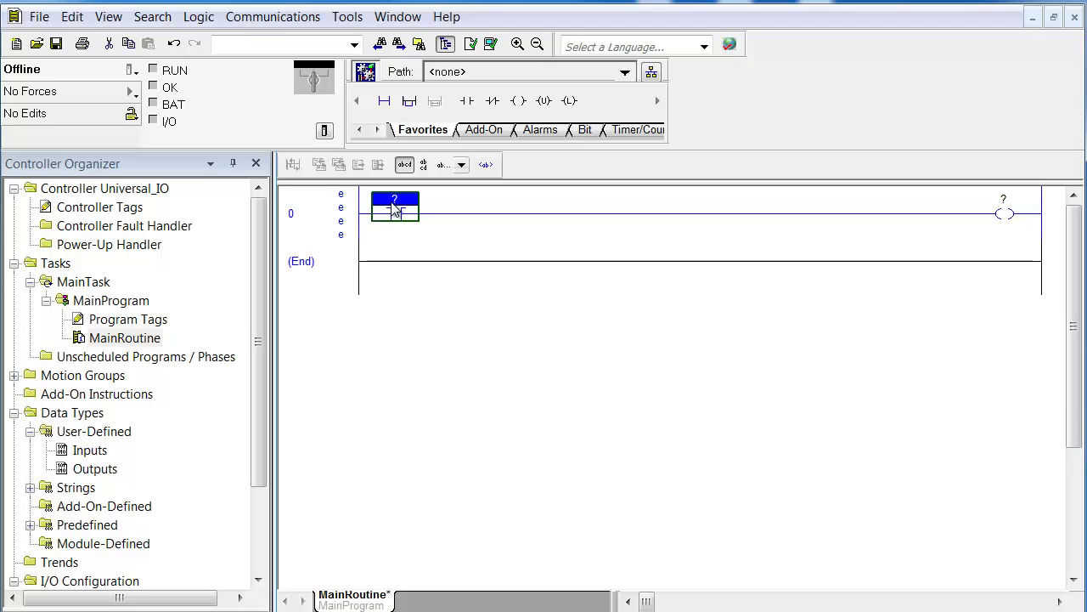
double_click(393, 204)
type("MyBit")
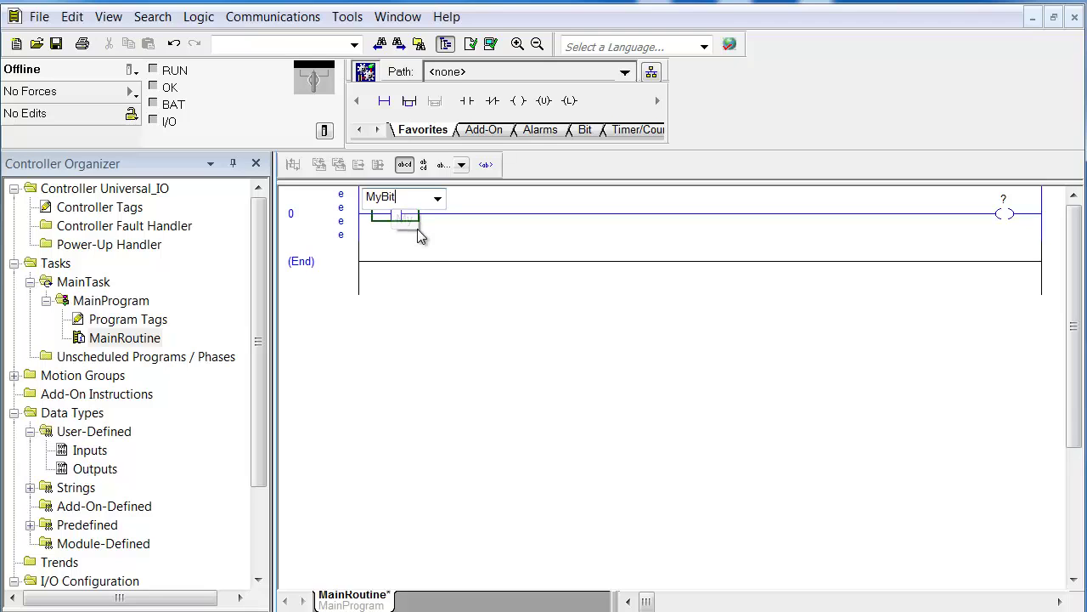
left_click(426, 253)
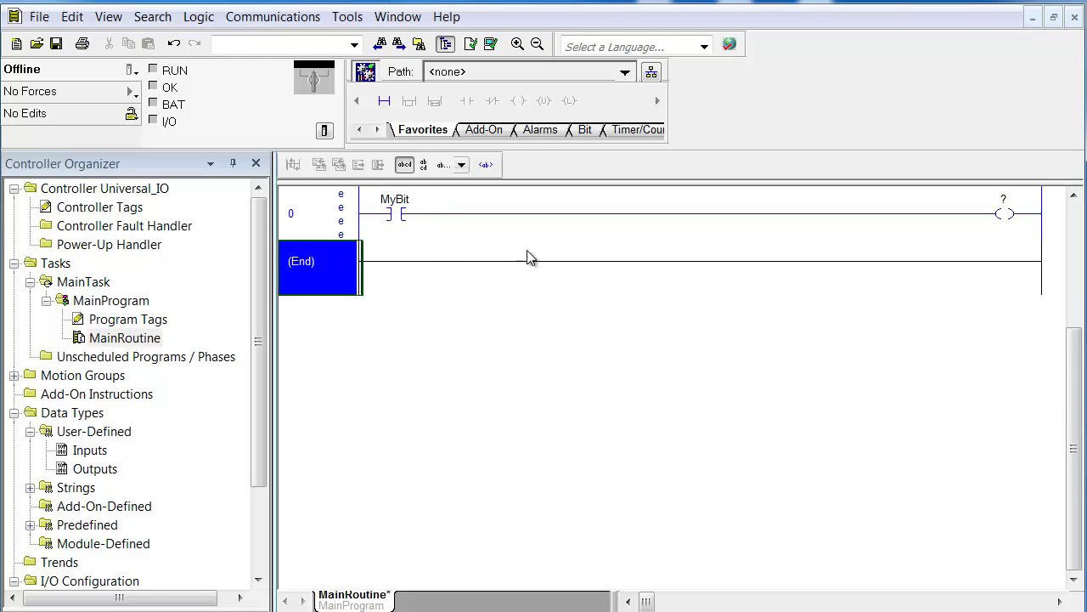
left_click(1006, 202)
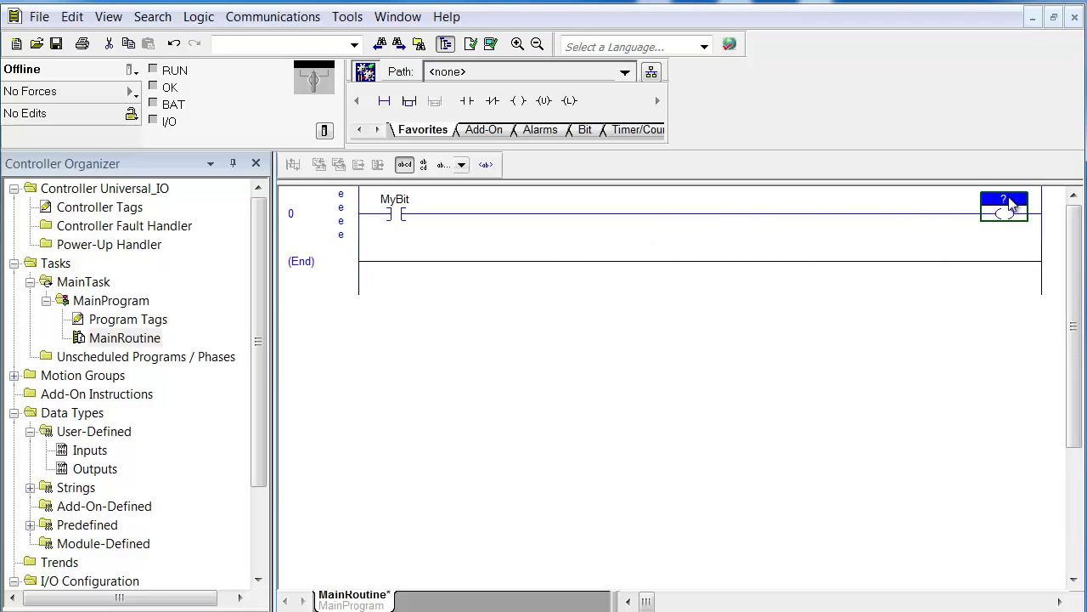
type("MyOth")
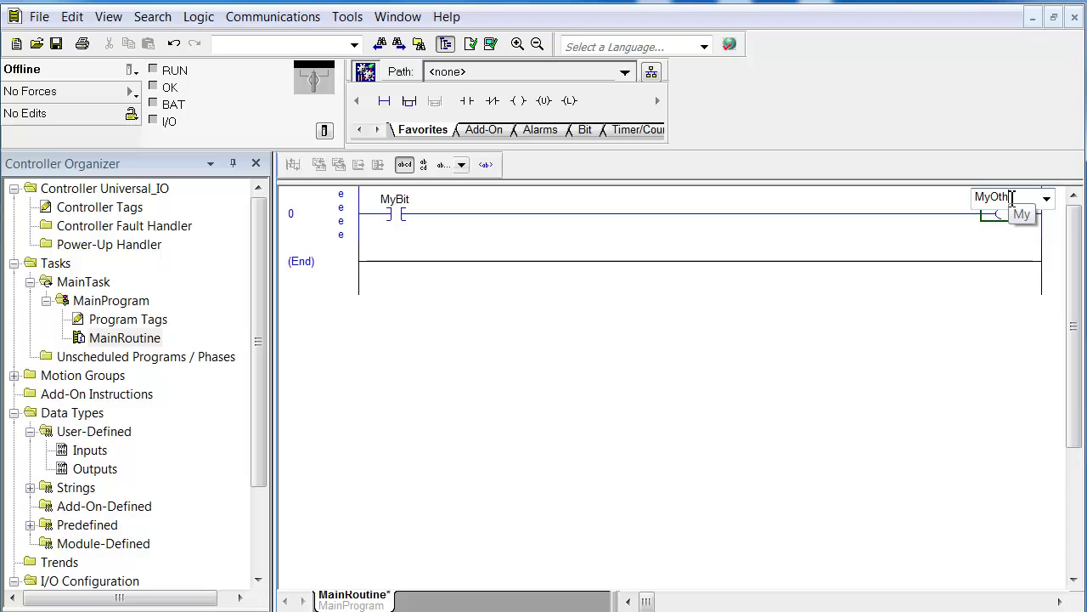
type("erBit")
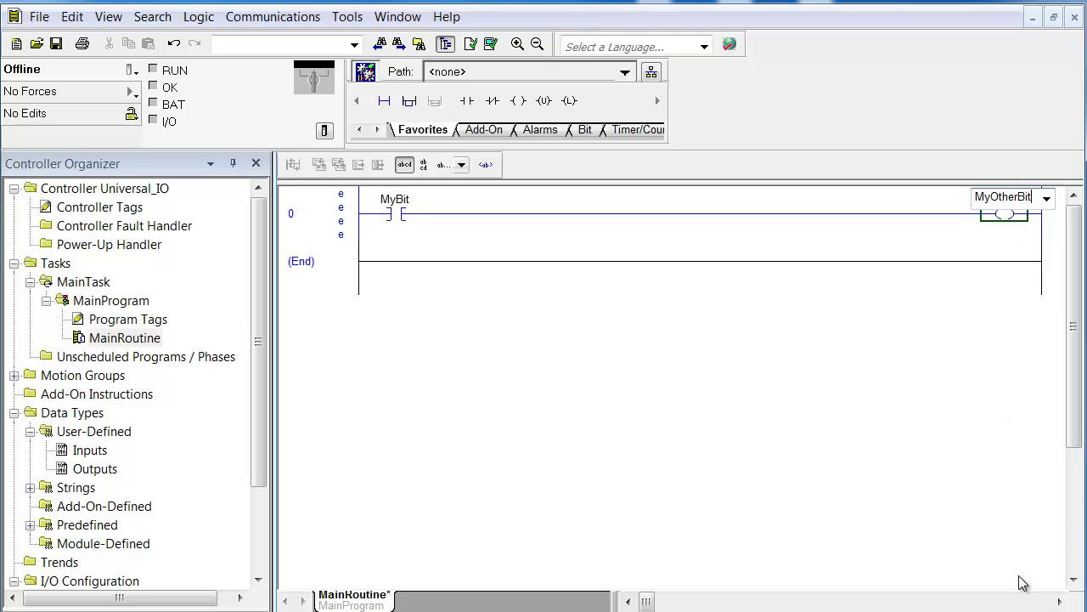
key("Return")
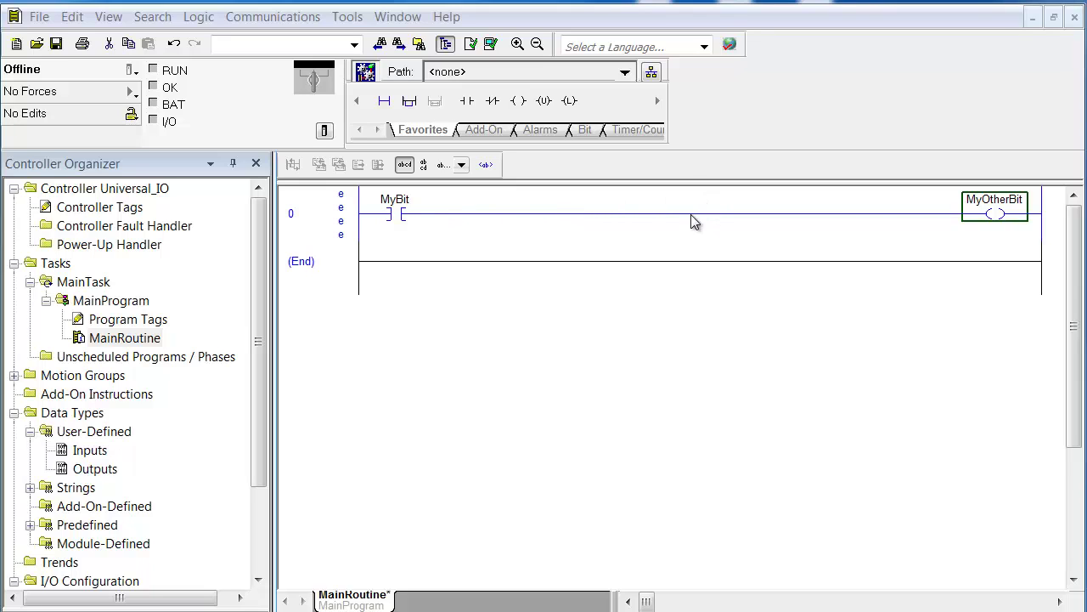
Create the tag MyBit from the rung 0 contact as an Alias for bit IN_01.I.0
mouse_move(405, 208)
right_click(402, 206)
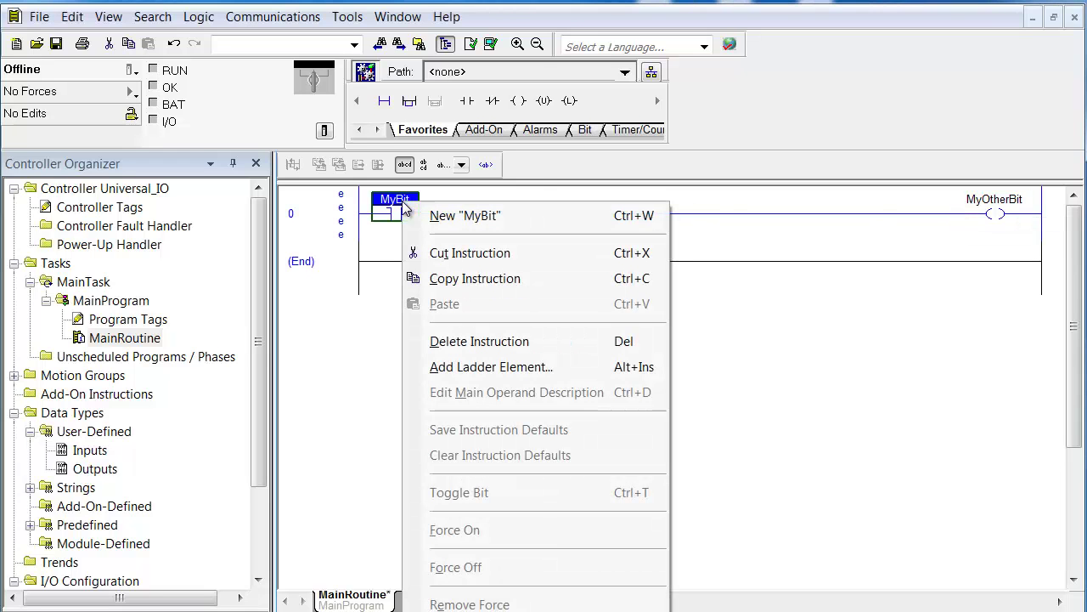
left_click(450, 217)
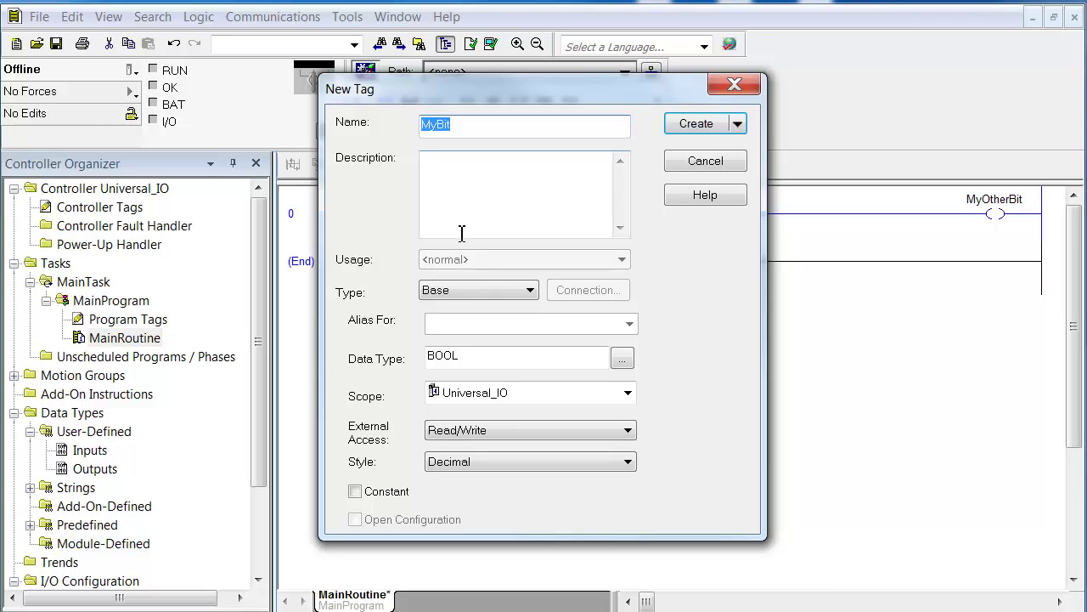
left_click(530, 289)
left_click(507, 319)
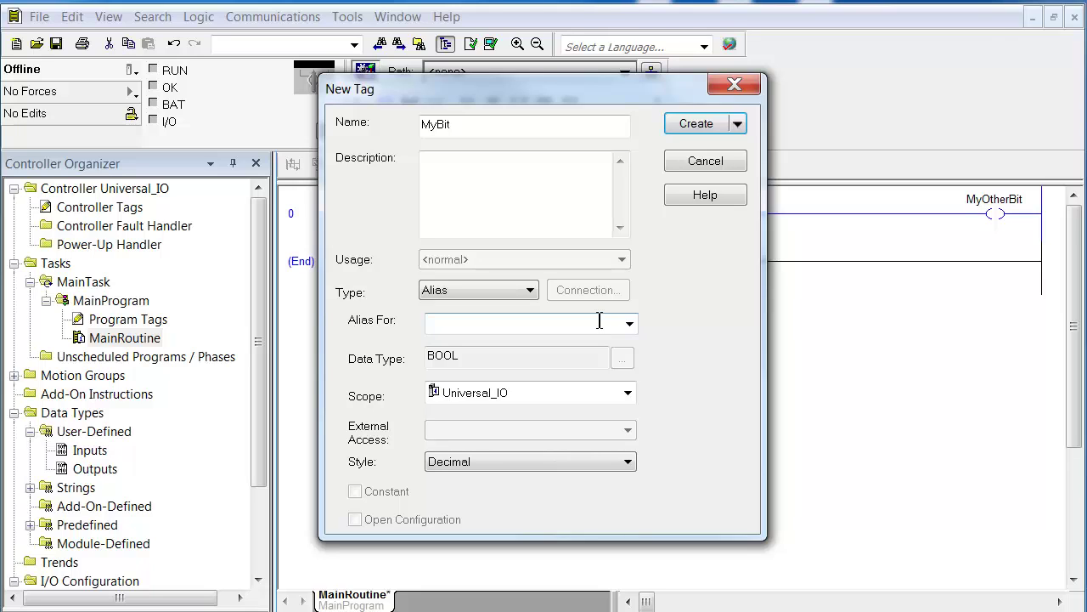
left_click(628, 323)
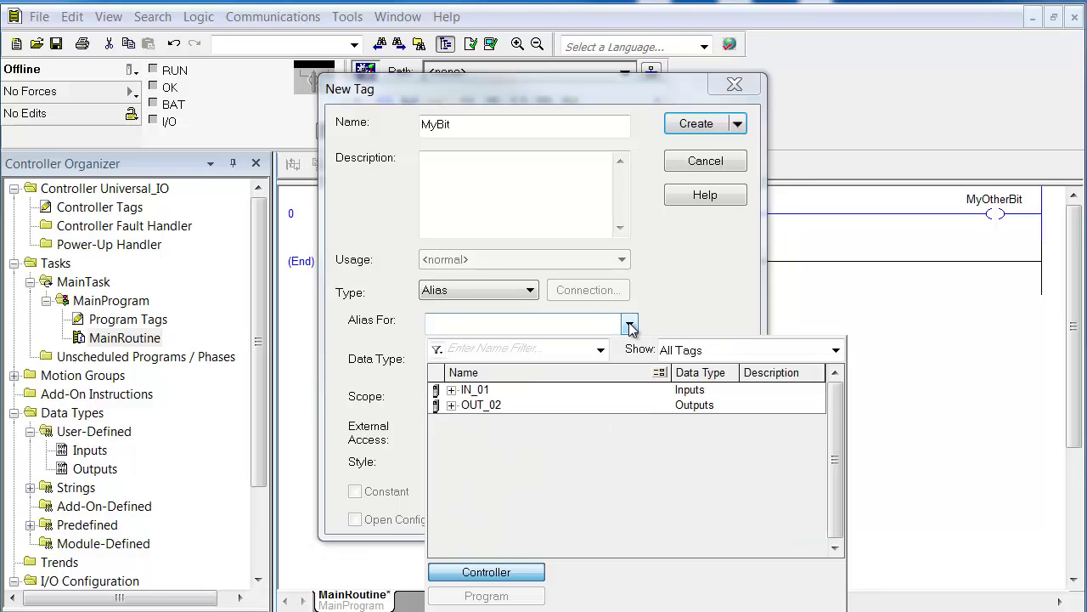
left_click(452, 390)
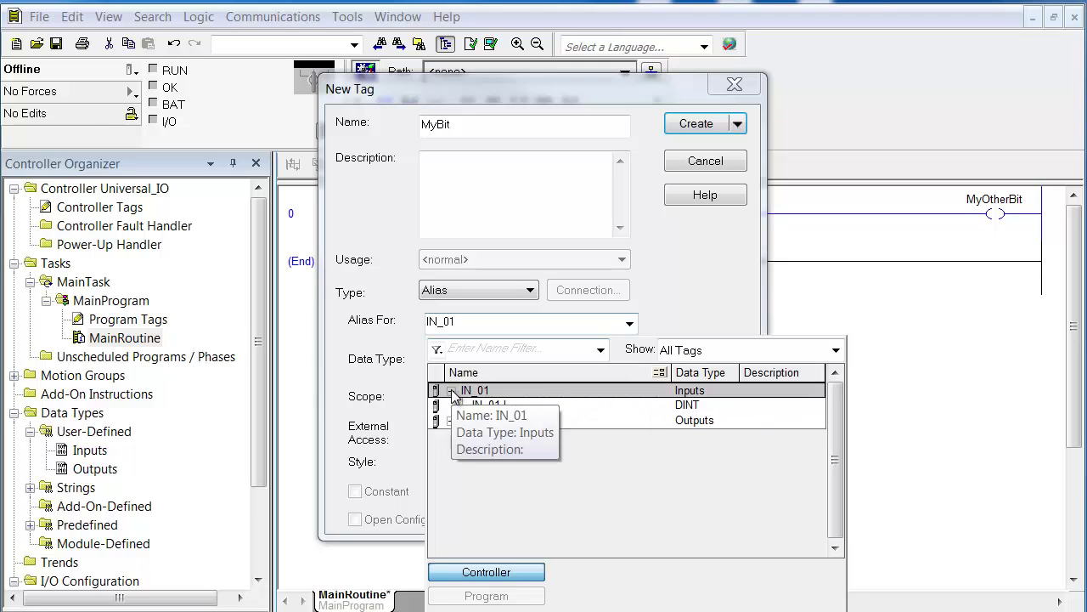
left_click(491, 406)
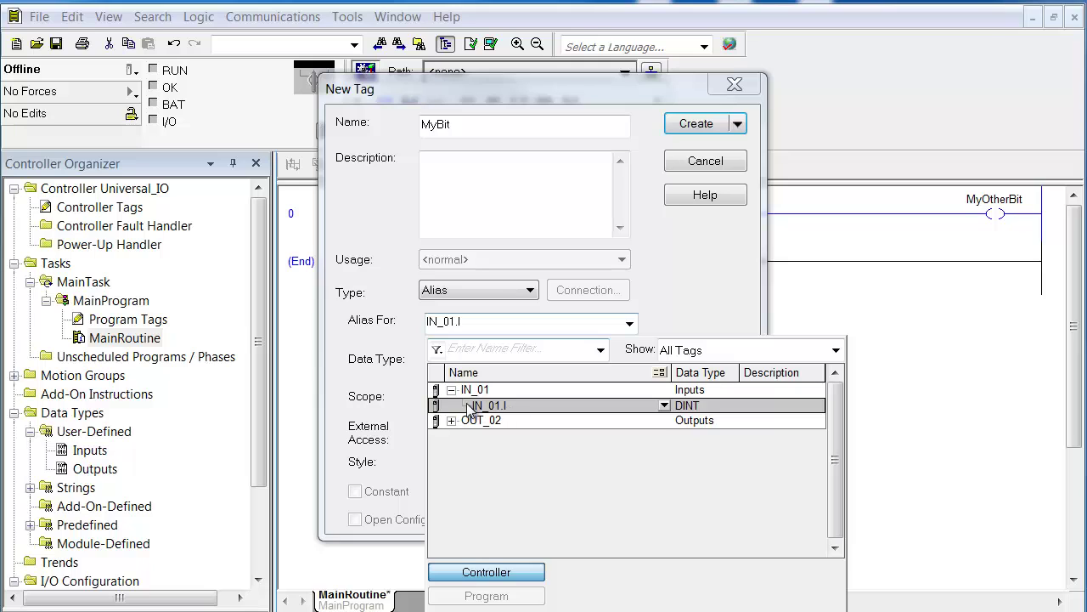
left_click(665, 405)
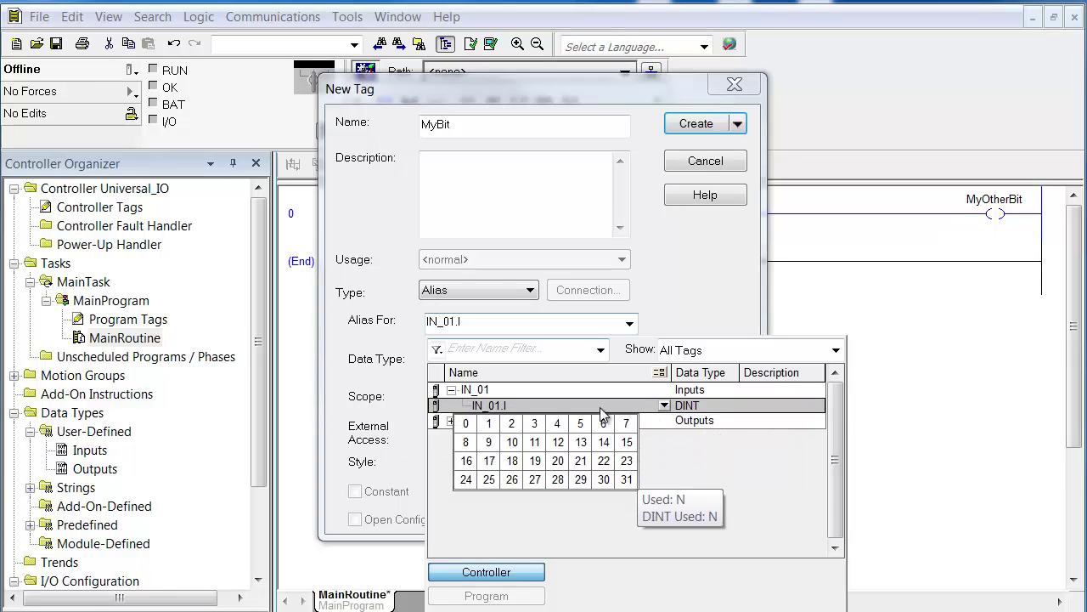
left_click(464, 424)
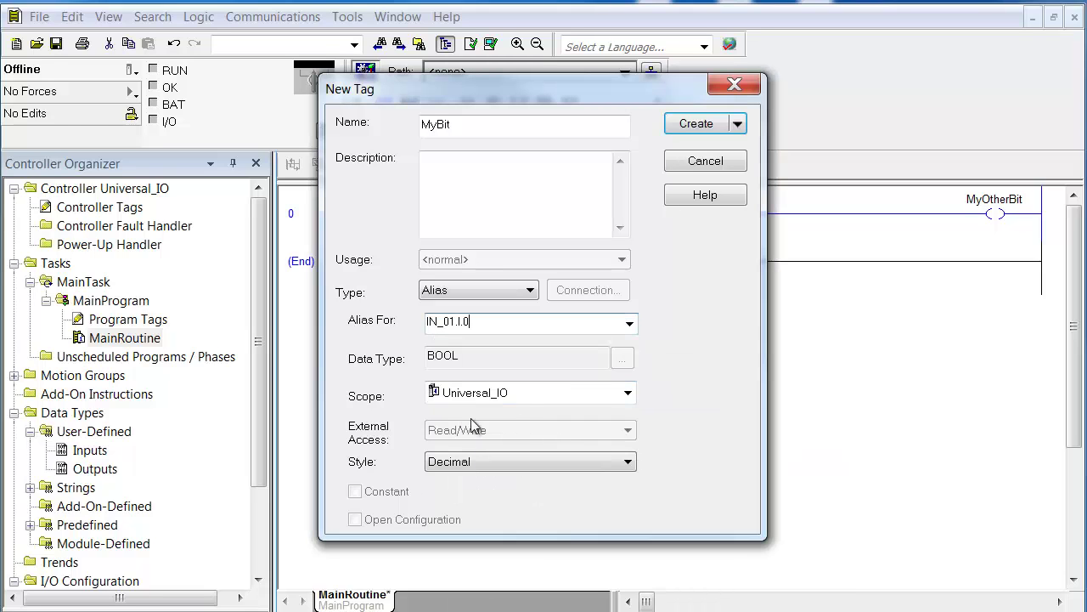
left_click(688, 124)
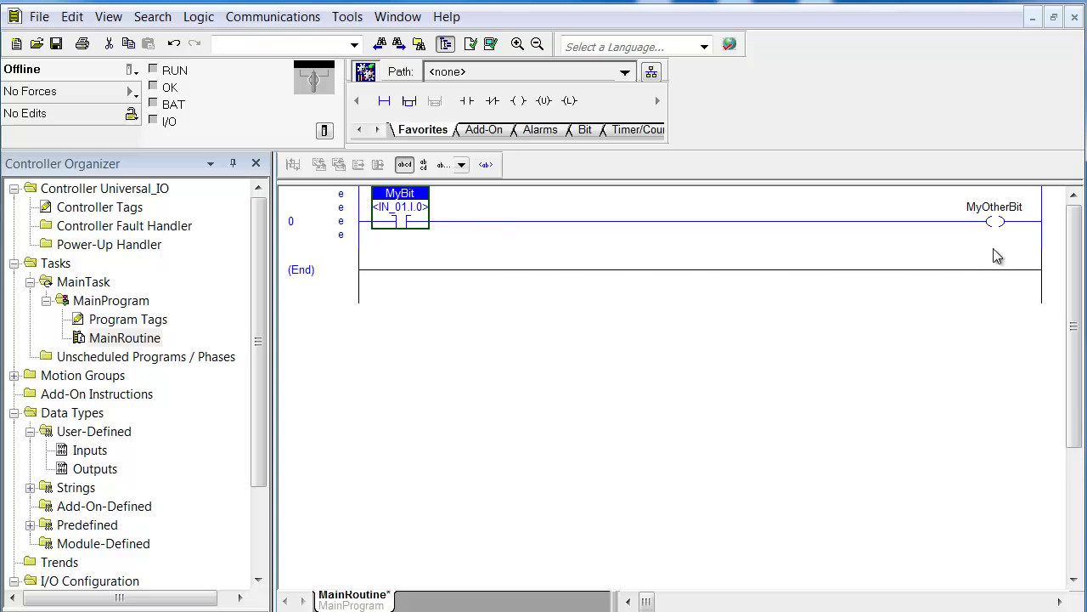
Create the tag MyOtherBit from the rung 0 output coil as an Alias for bit OUT_02.O.0
right_click(995, 208)
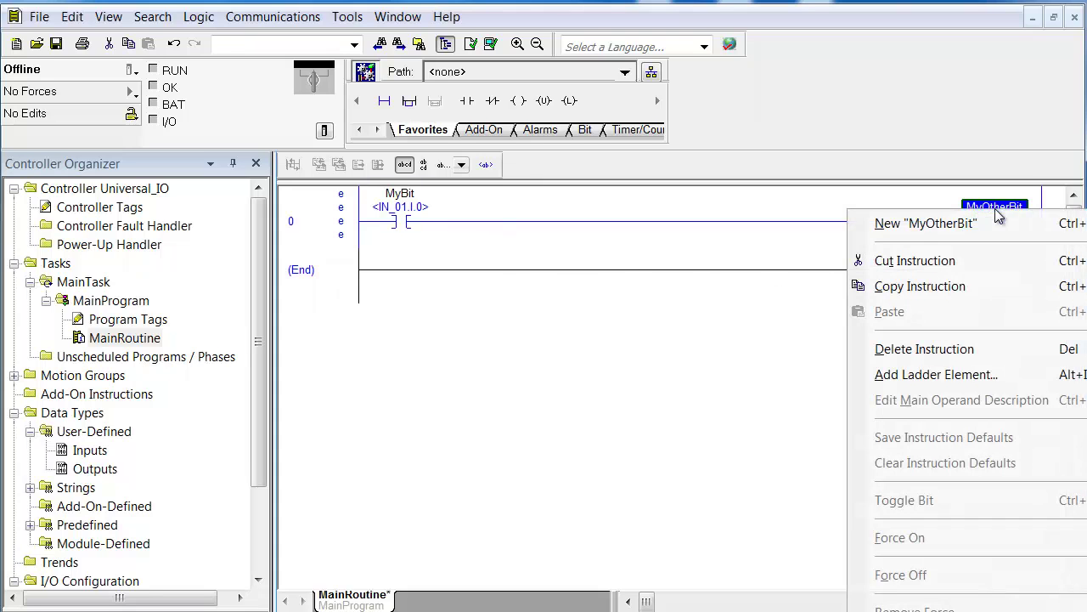
left_click(948, 225)
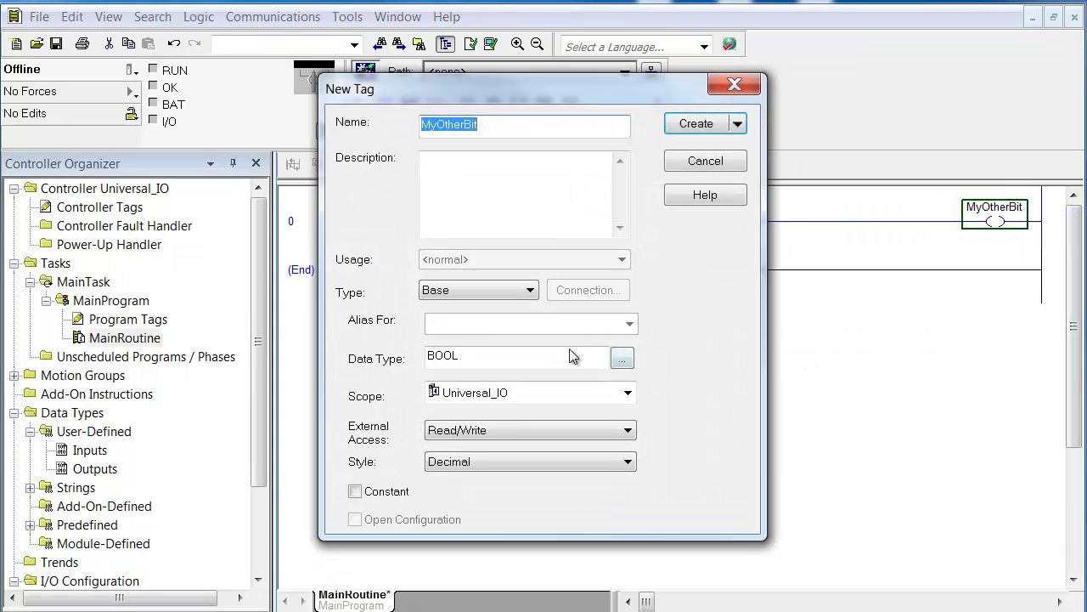
left_click(535, 290)
left_click(516, 317)
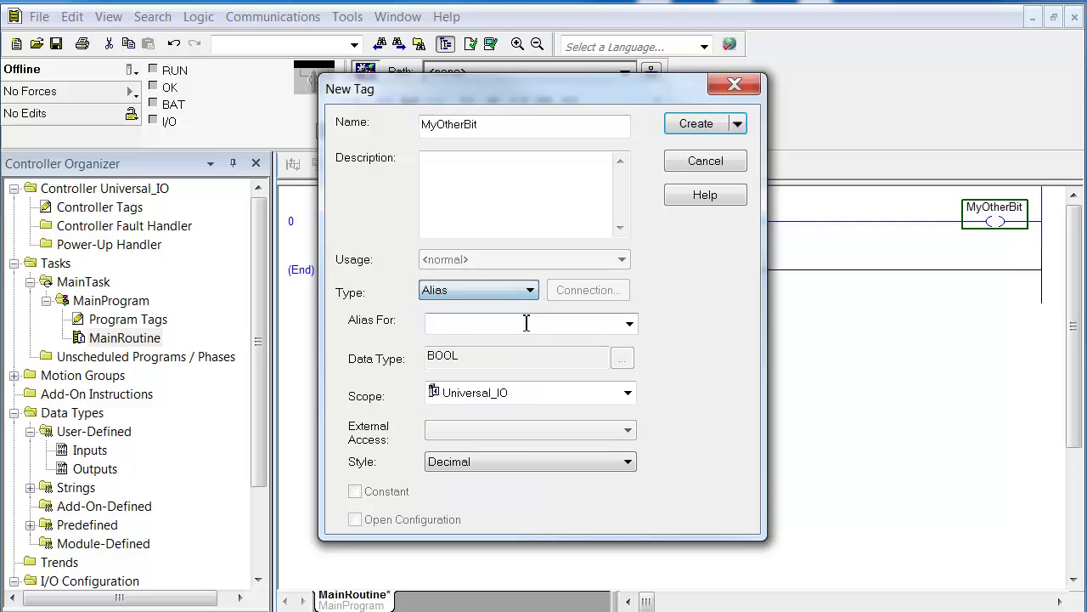
left_click(629, 323)
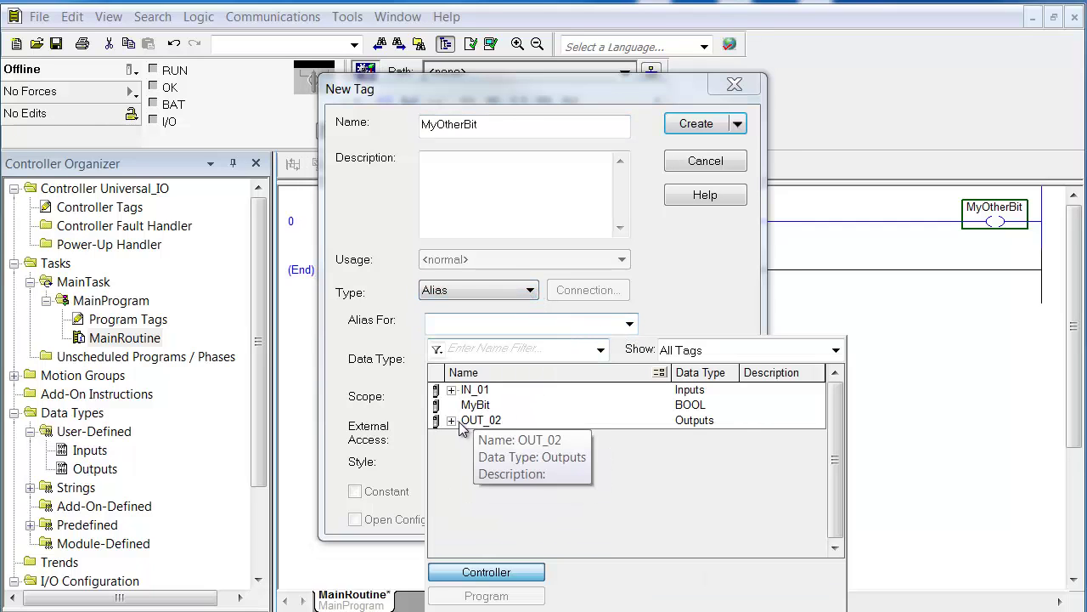
left_click(451, 421)
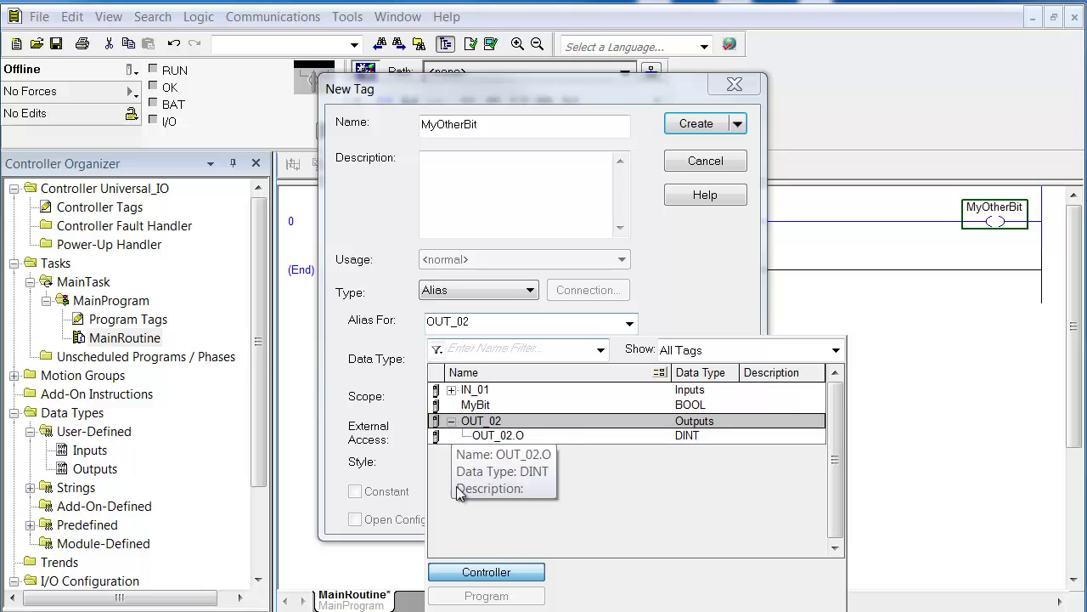
left_click(497, 436)
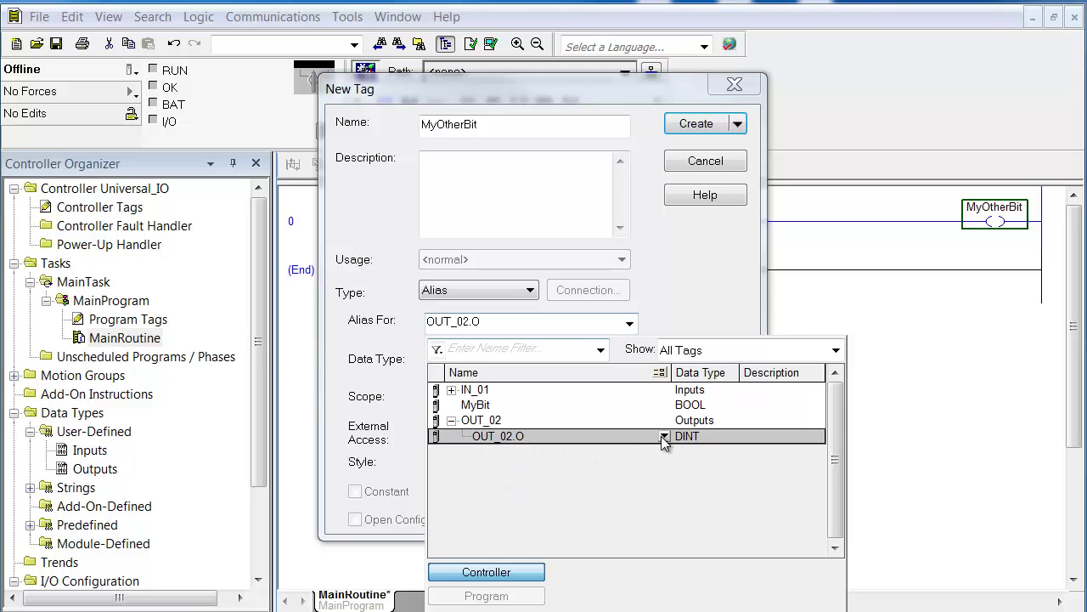
left_click(663, 436)
left_click(466, 454)
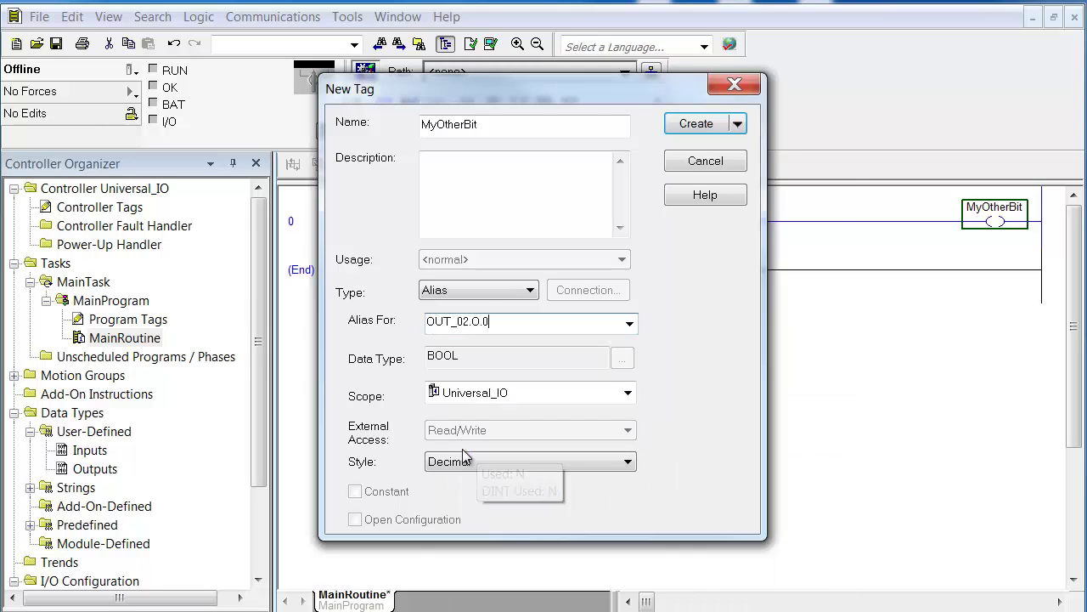
left_click(693, 128)
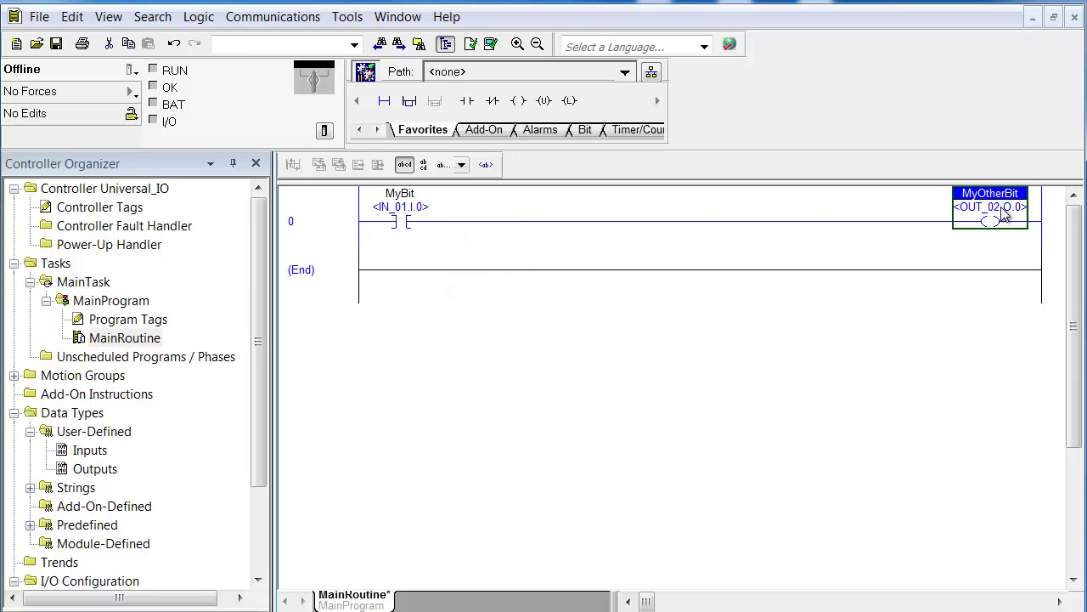
Check the CompactLogix backplane devices on the AB_ETH-1 Ethernet network in RSLinx, and return to the ladder project
mouse_move(1001, 195)
mouse_move(412, 200)
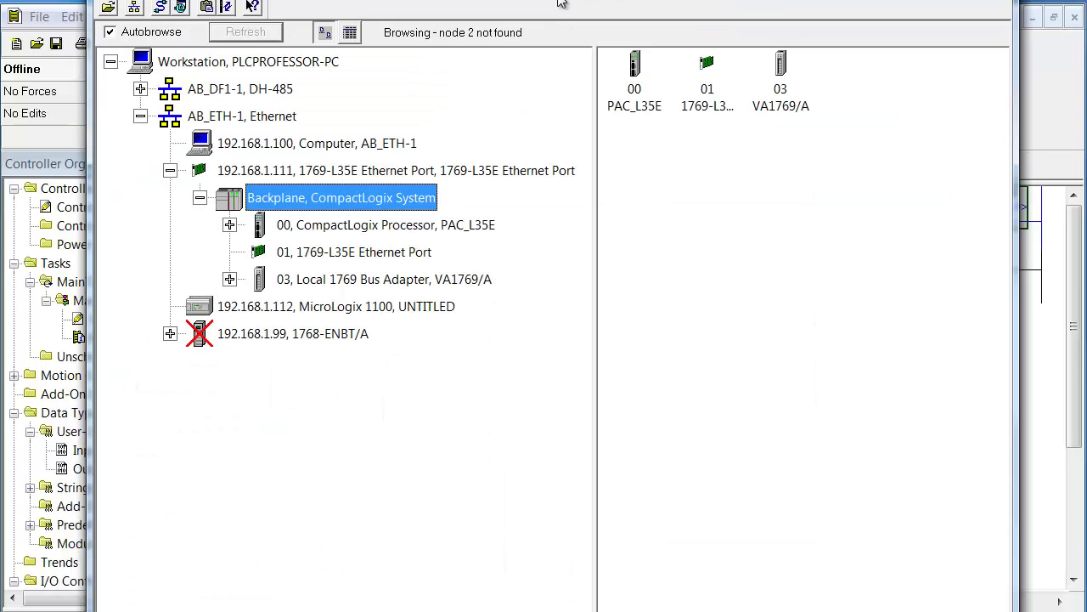
left_click_drag(561, 0, 524, 6)
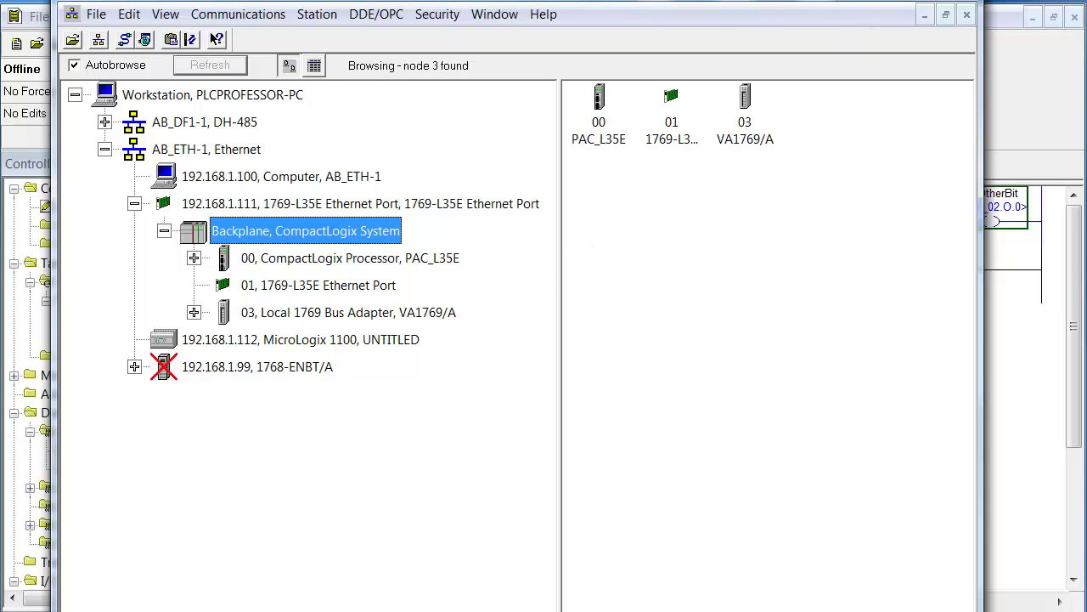
key("alt+Tab")
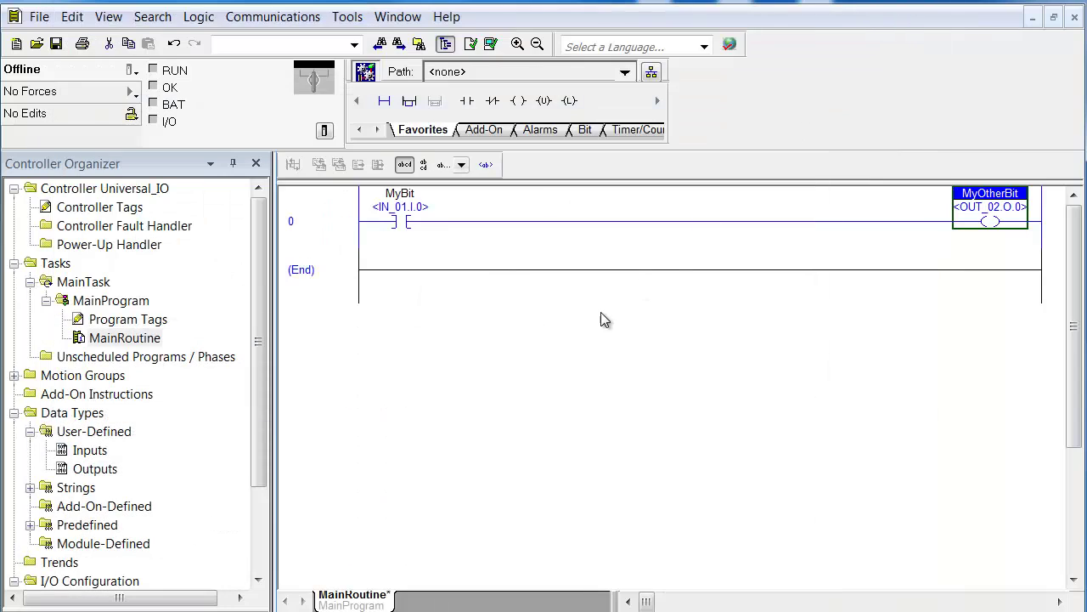
Browse the AB_ETH-1 Ethernet network with Who Active and select CompactLogix Processor PAC_L35E in slot 00 of the 192.168.1.111 backplane
left_click(273, 17)
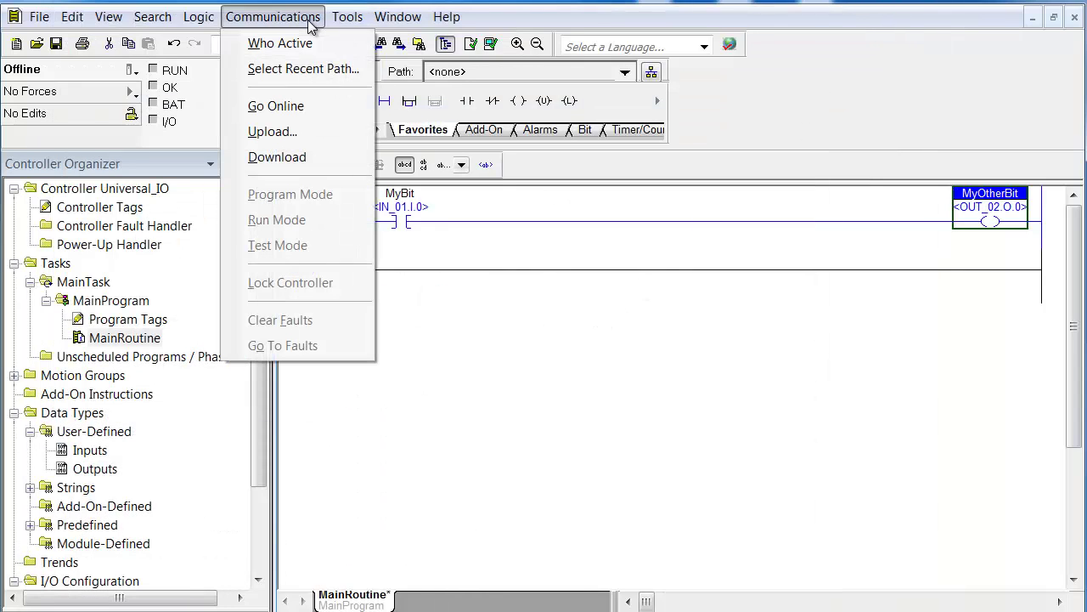
left_click(293, 44)
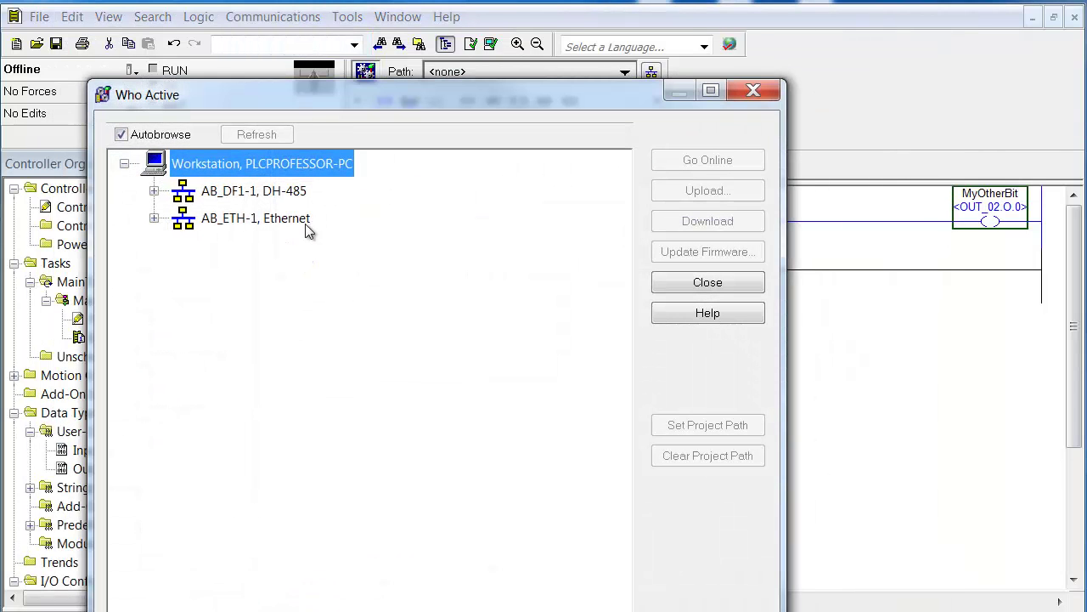
left_click(154, 218)
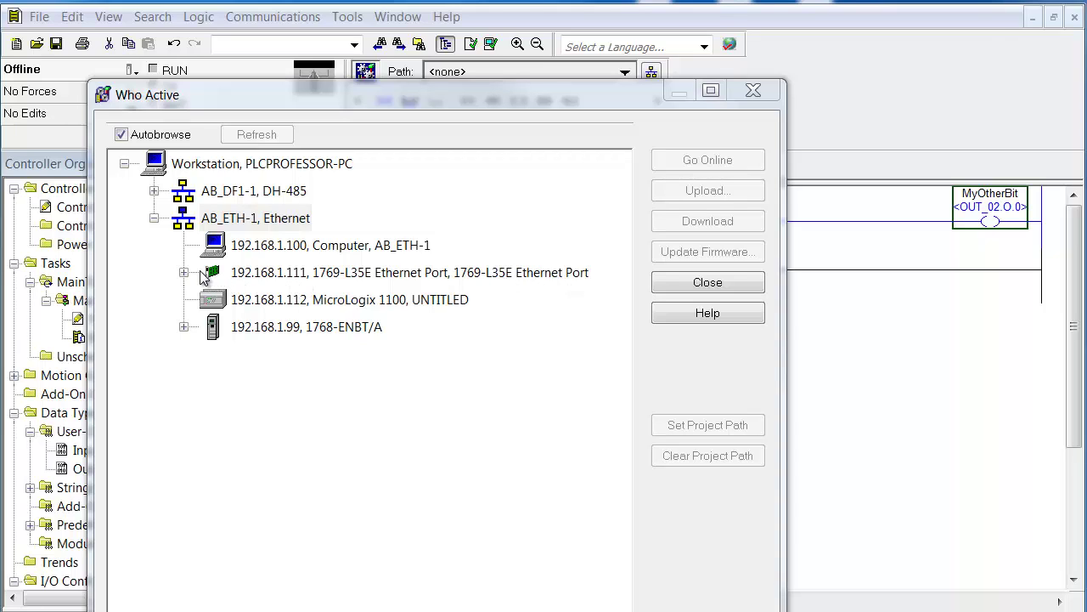
left_click(183, 272)
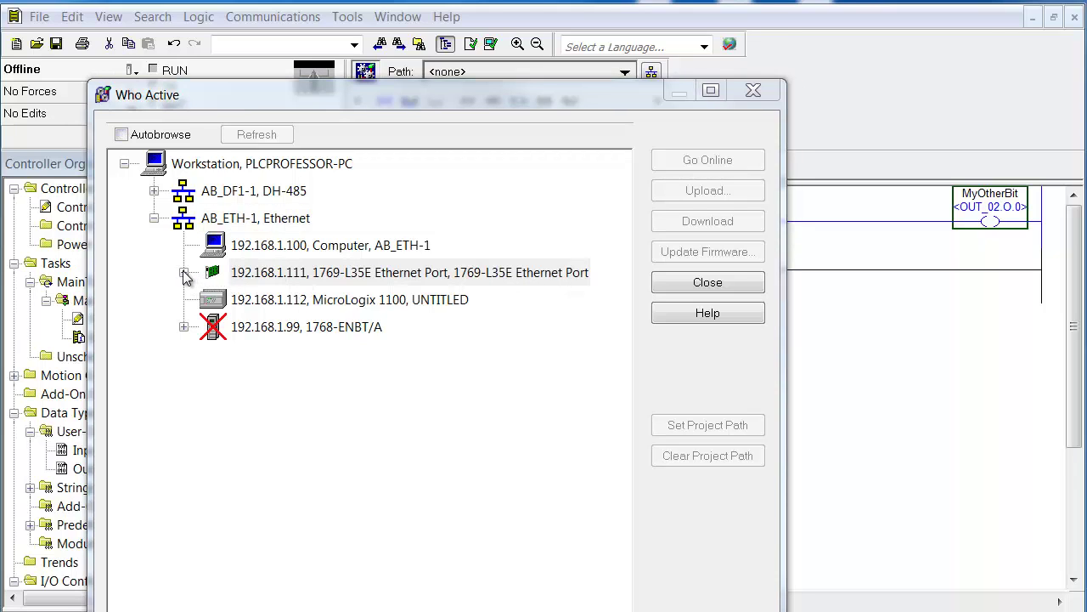
left_click(184, 273)
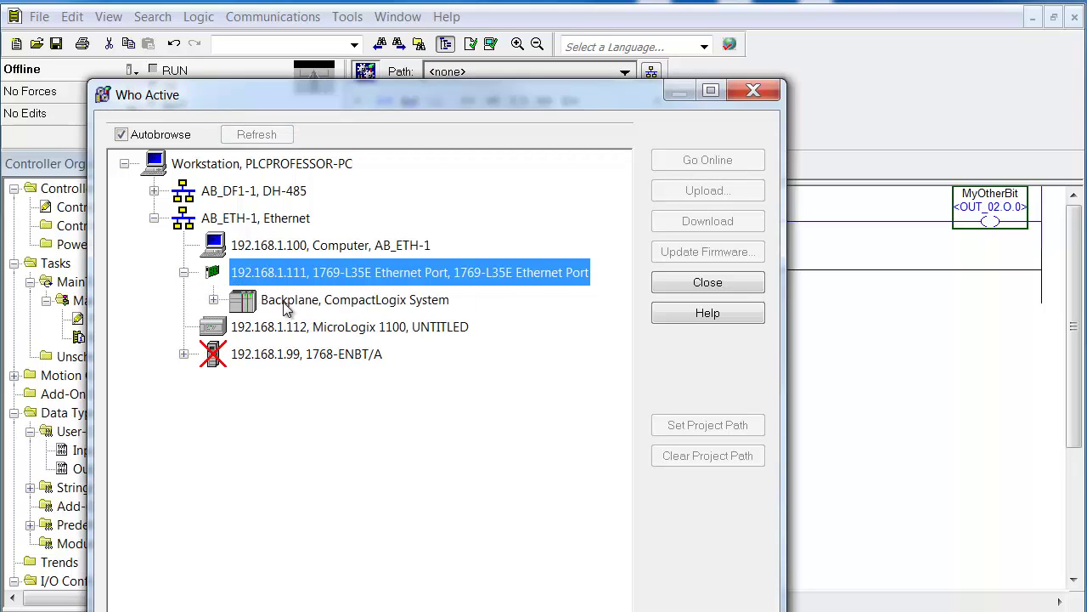
left_click(213, 301)
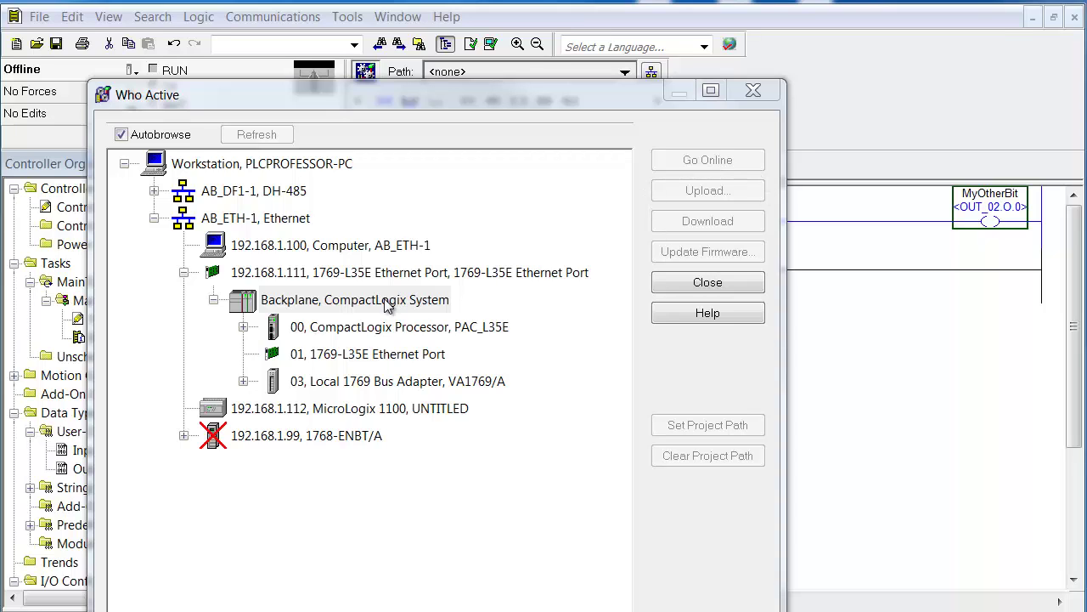
left_click(368, 328)
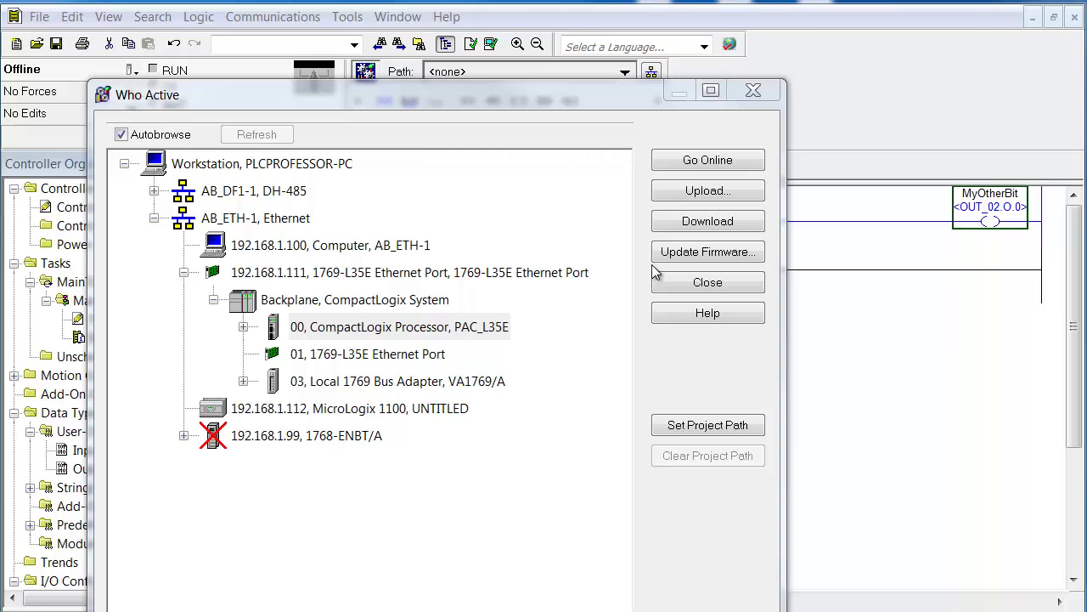
Download the Universal_IO project to the selected CompactLogix processor, repeating the download once after the first attempt
left_click(712, 221)
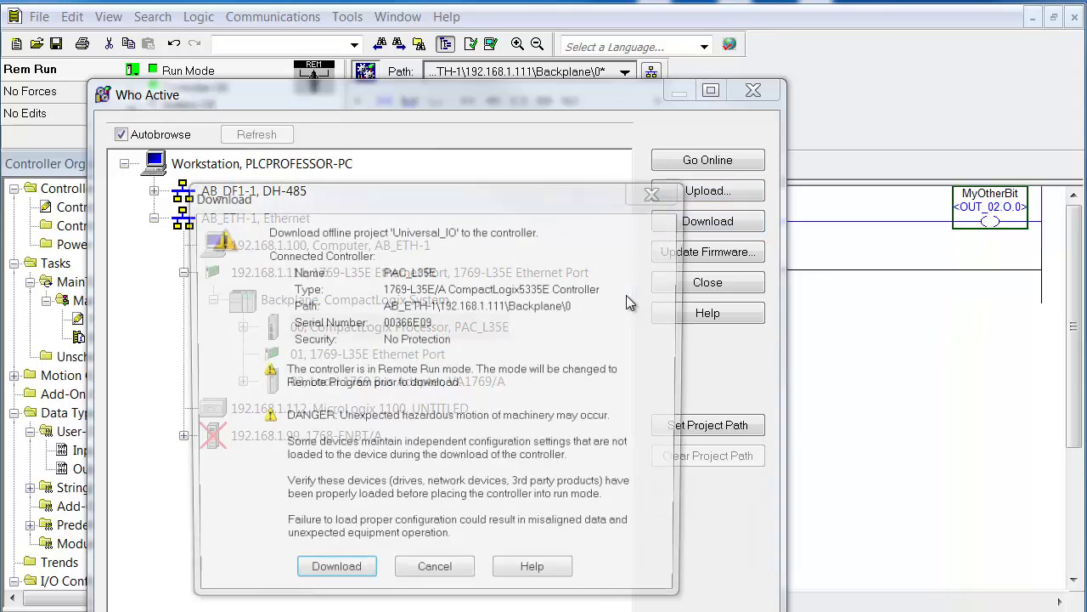
left_click(333, 575)
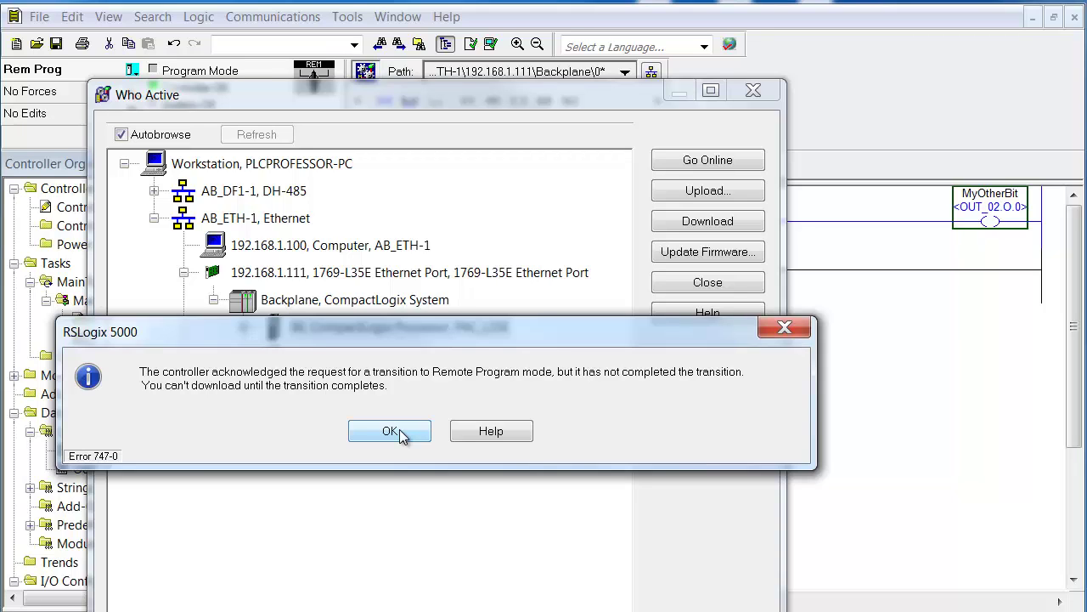
left_click(389, 431)
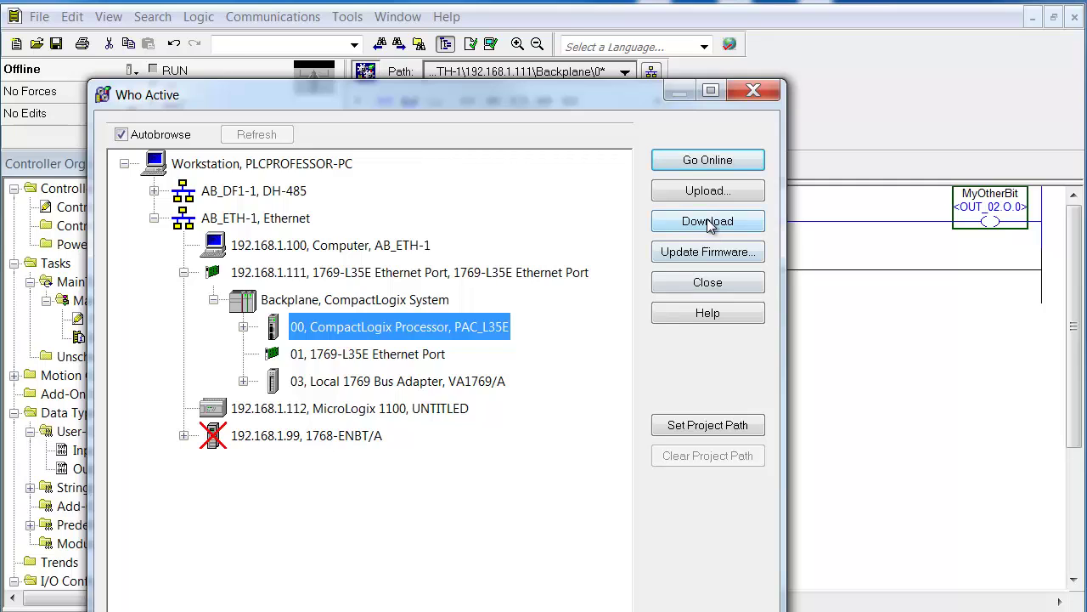
left_click(710, 222)
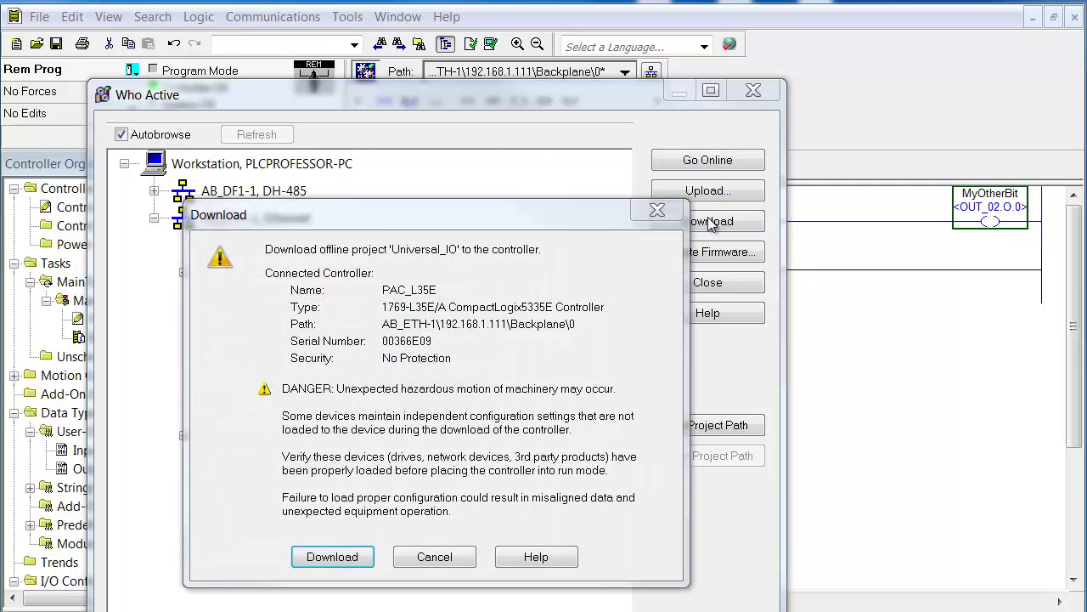
left_click(363, 561)
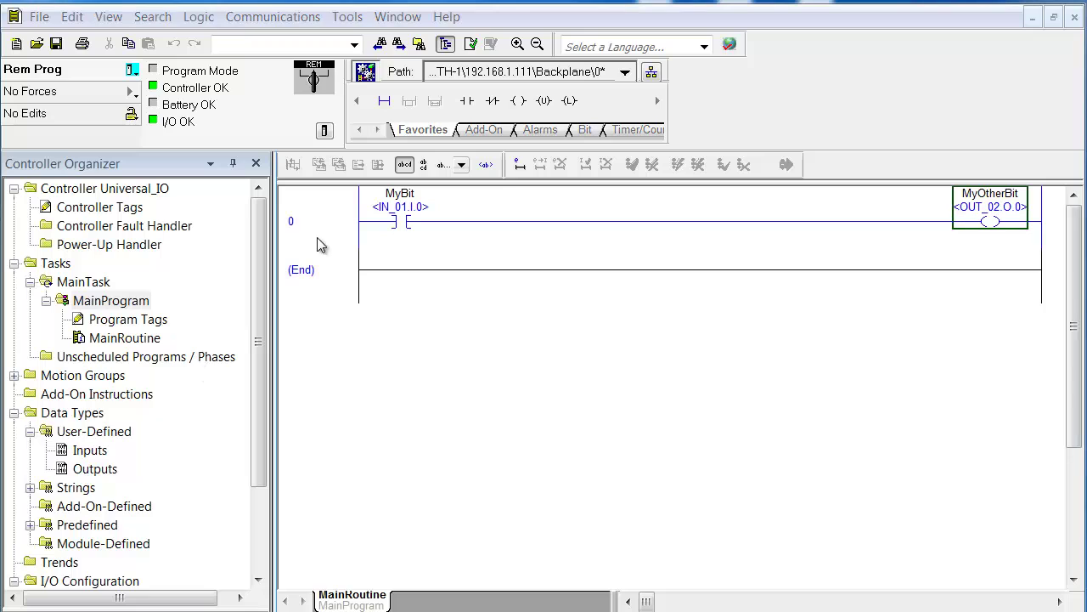
Change the controller mode to Remote Run and confirm the change
left_click(138, 72)
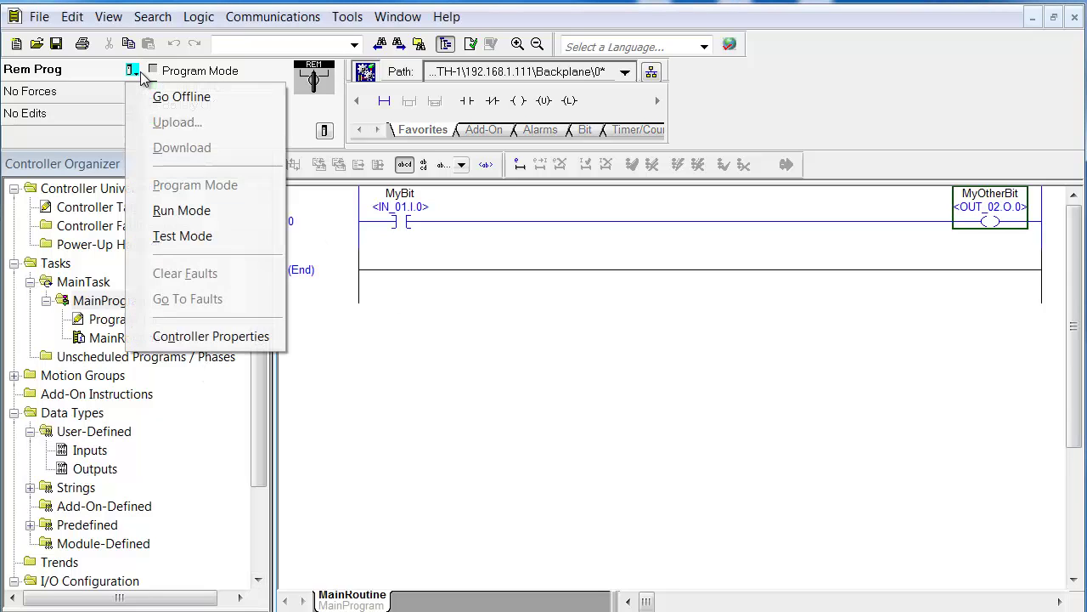
left_click(208, 214)
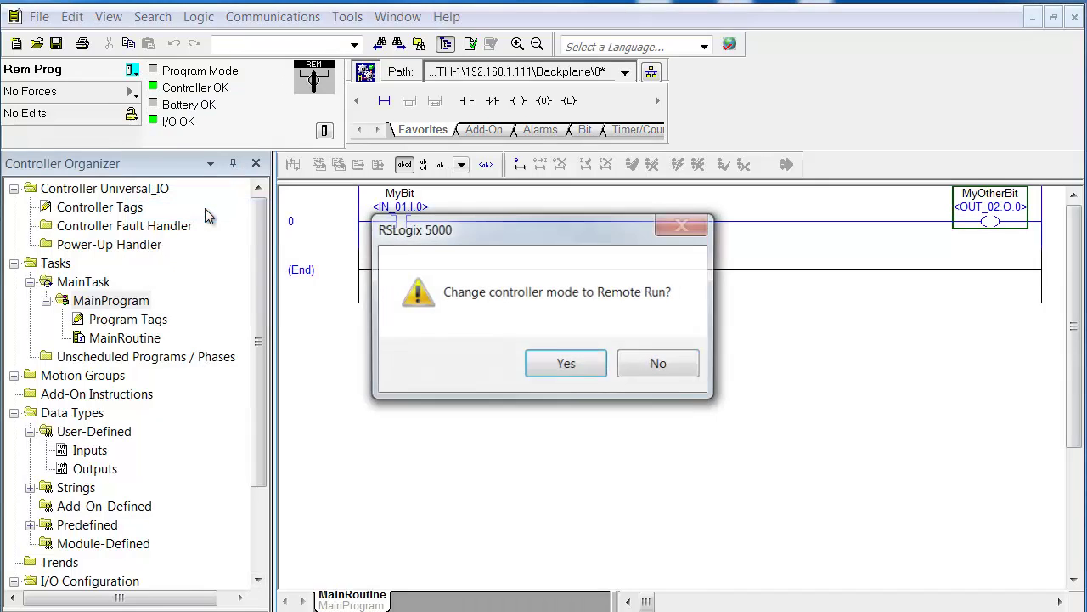
left_click(573, 371)
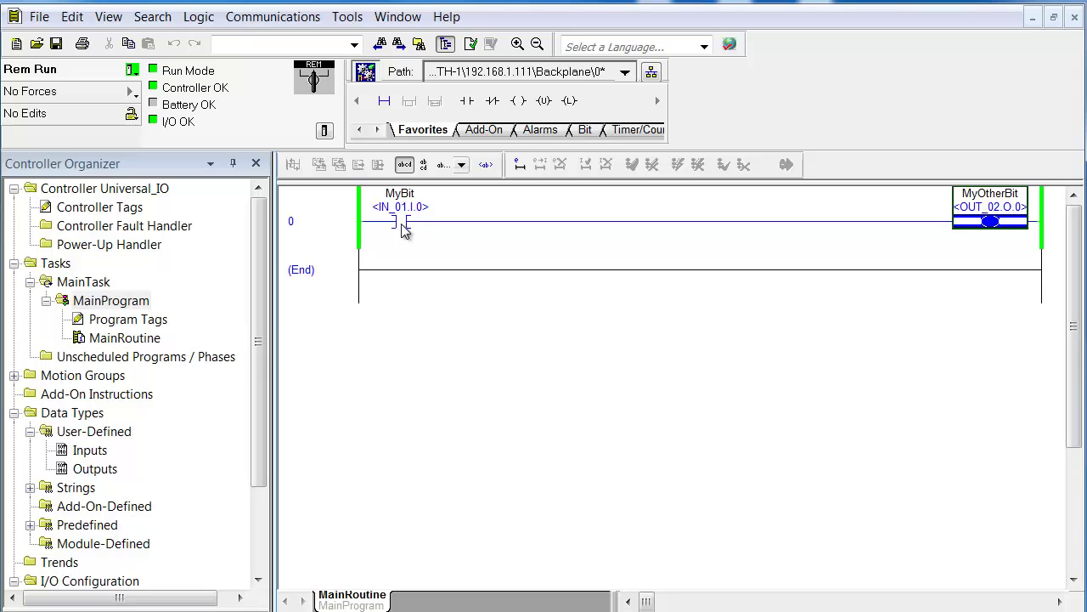
Review the MainTask properties, including its task type, watchdog, program schedule and monitored scan times
right_click(109, 288)
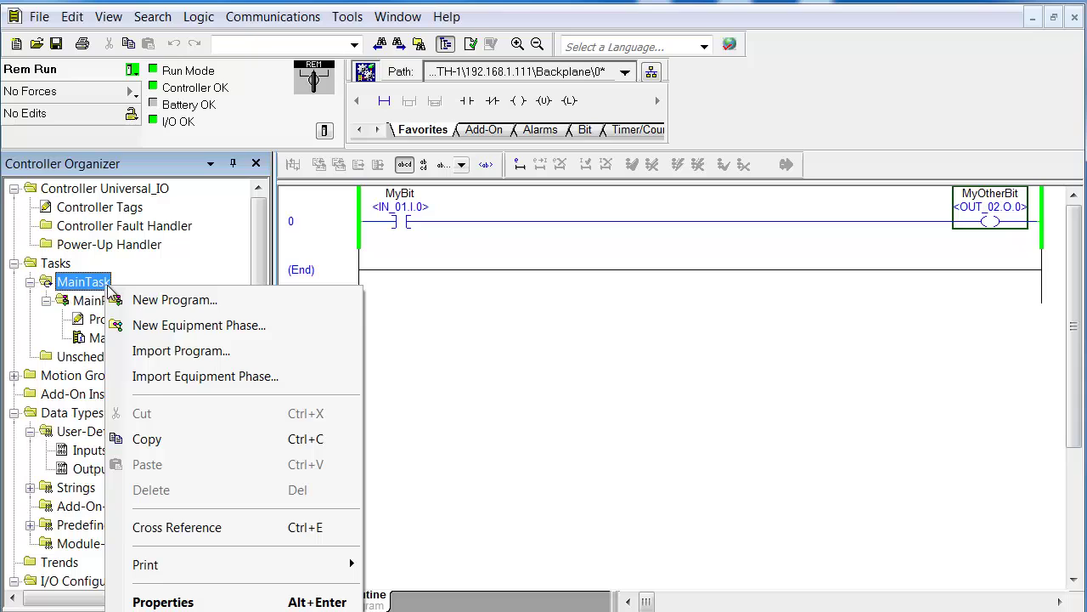
left_click(258, 601)
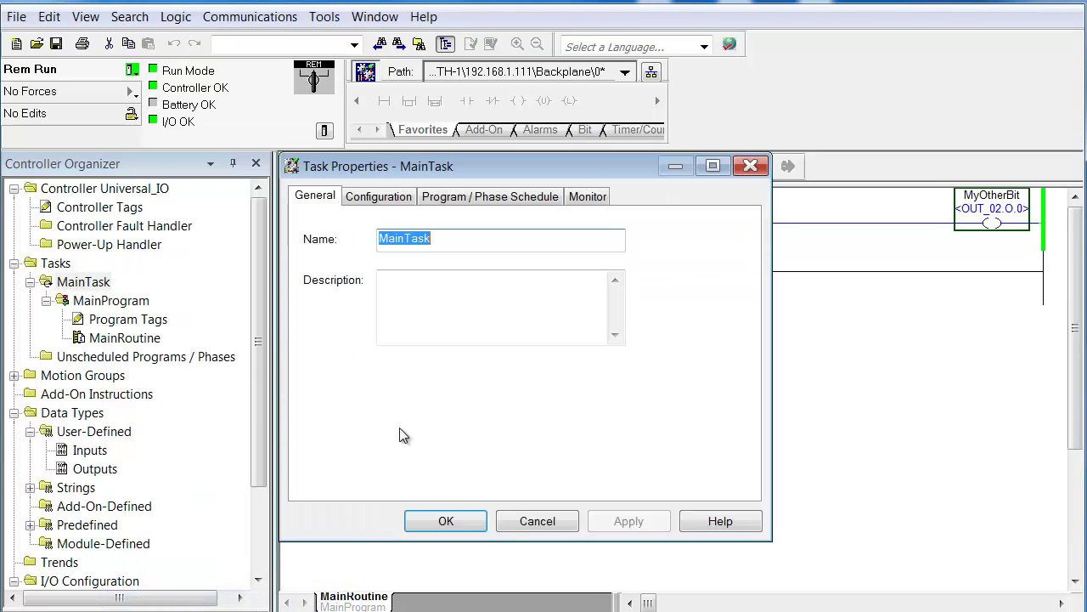
left_click(398, 195)
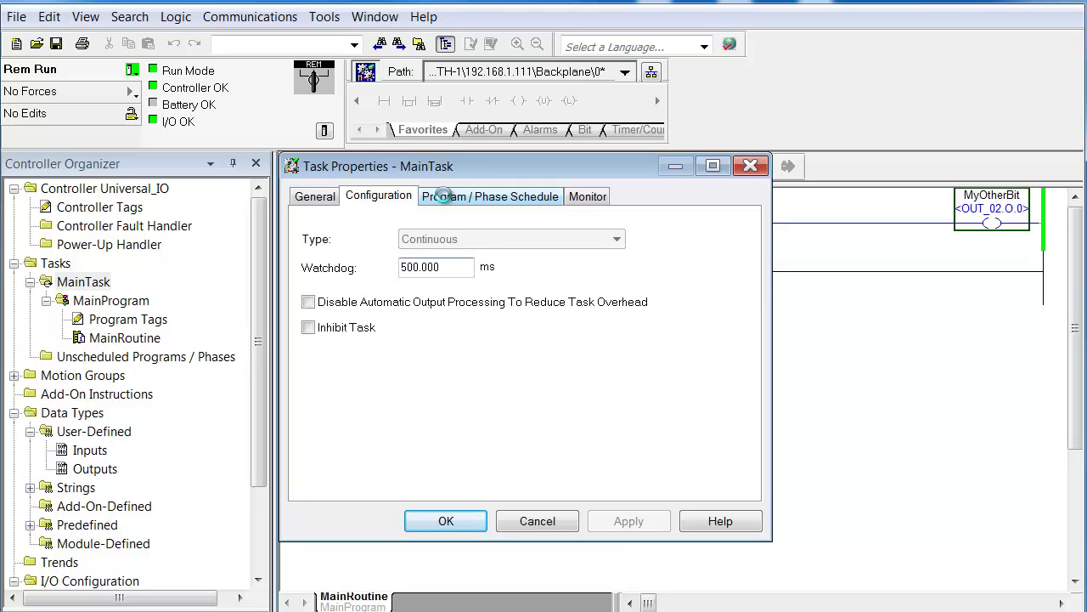
left_click(443, 196)
left_click(588, 201)
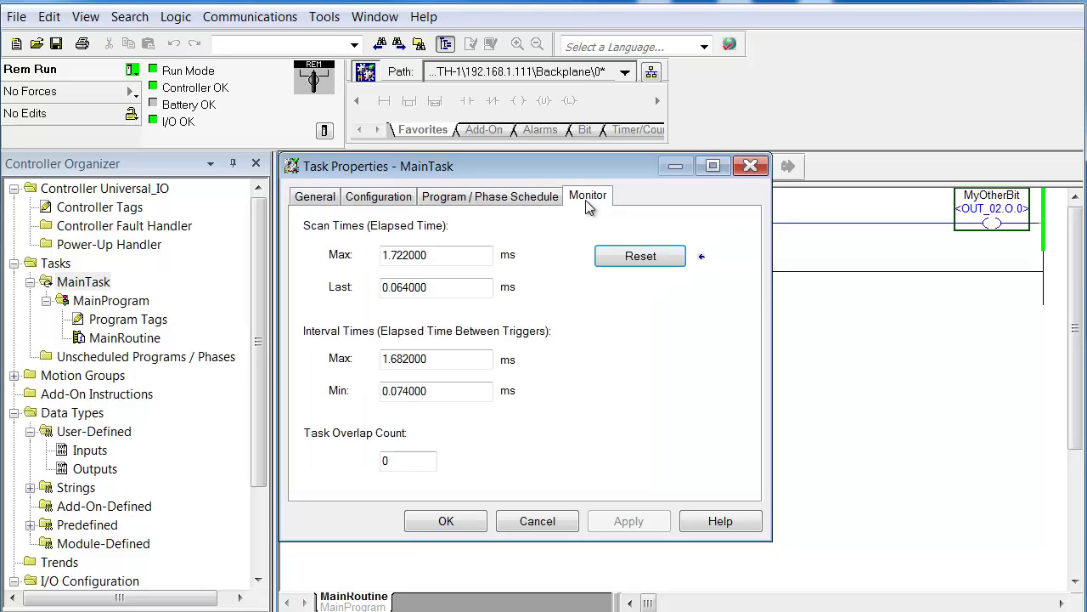
left_click(510, 195)
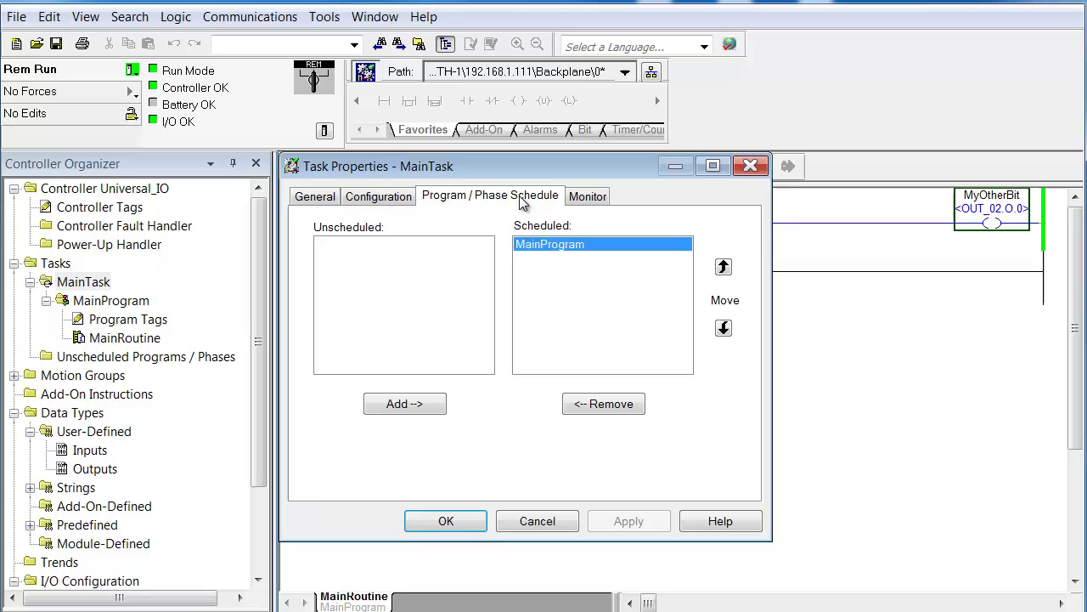
left_click(393, 200)
left_click(314, 196)
left_click(408, 197)
left_click(458, 199)
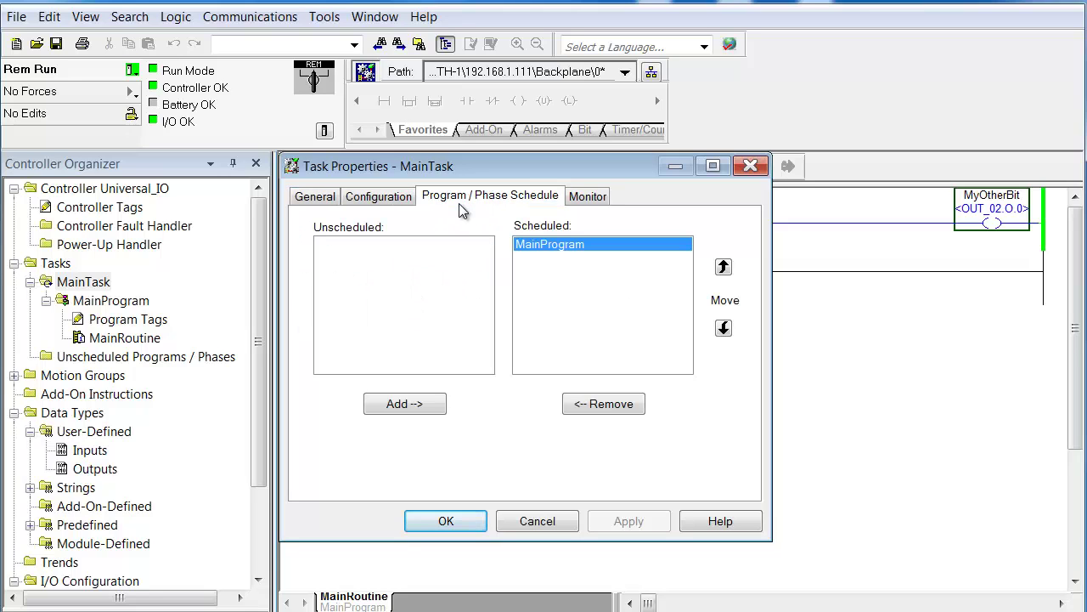
Reset the monitored scan and interval times of MainTask, and close its properties
left_click(595, 198)
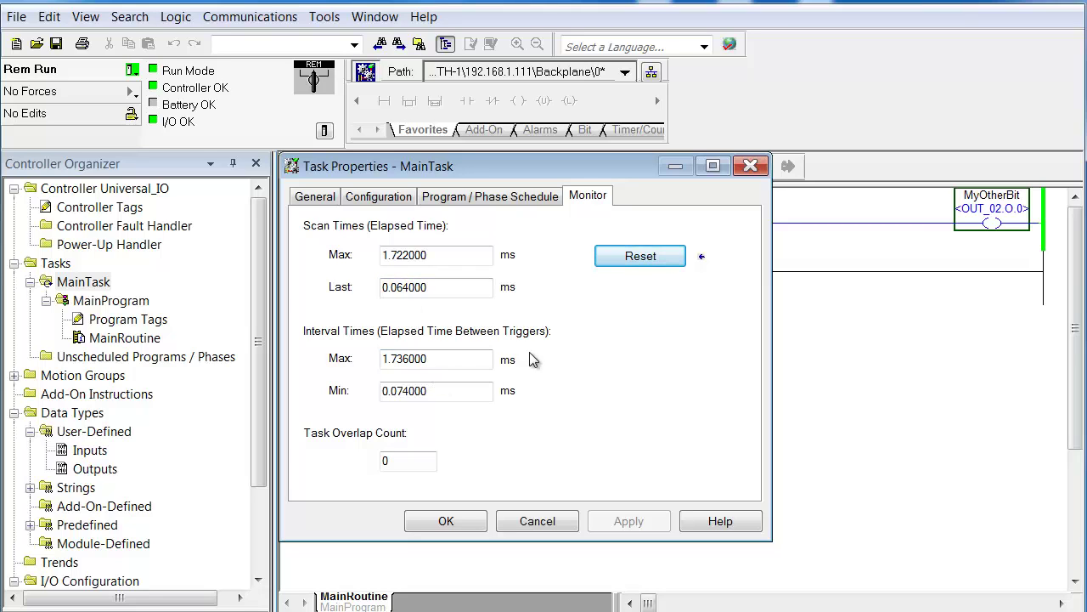
left_click(652, 262)
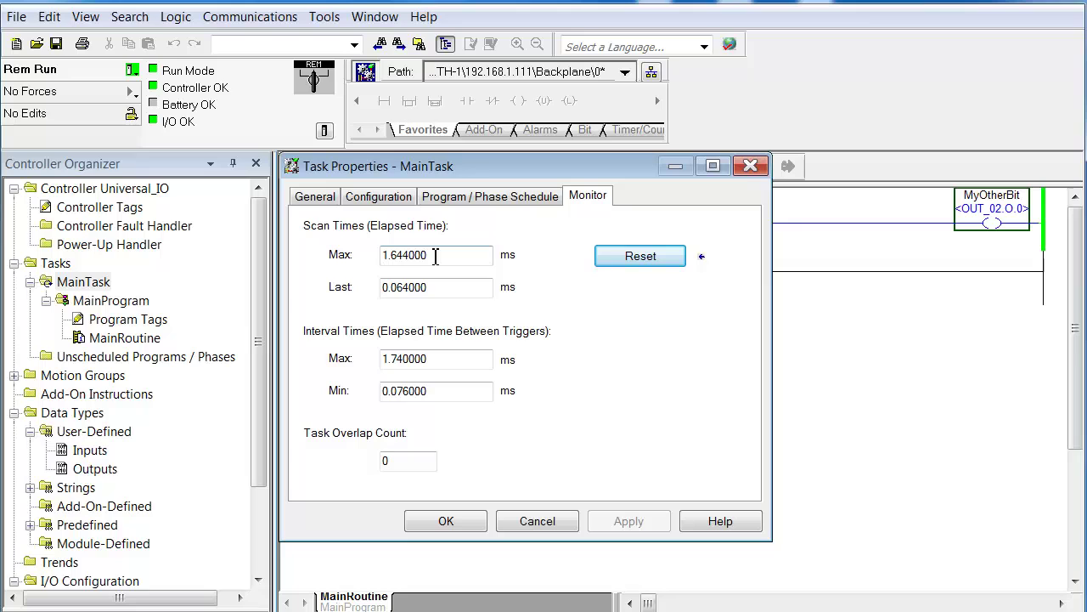
left_click(504, 528)
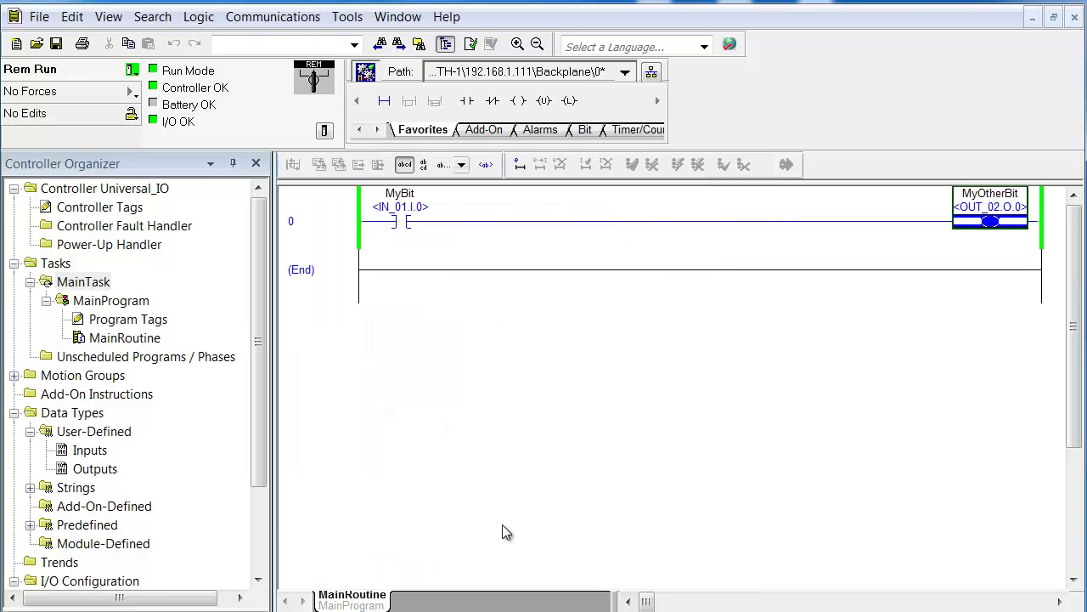
Examine the maximum and last scan times in the MainProgram properties, and close them
left_click(127, 302)
right_click(127, 301)
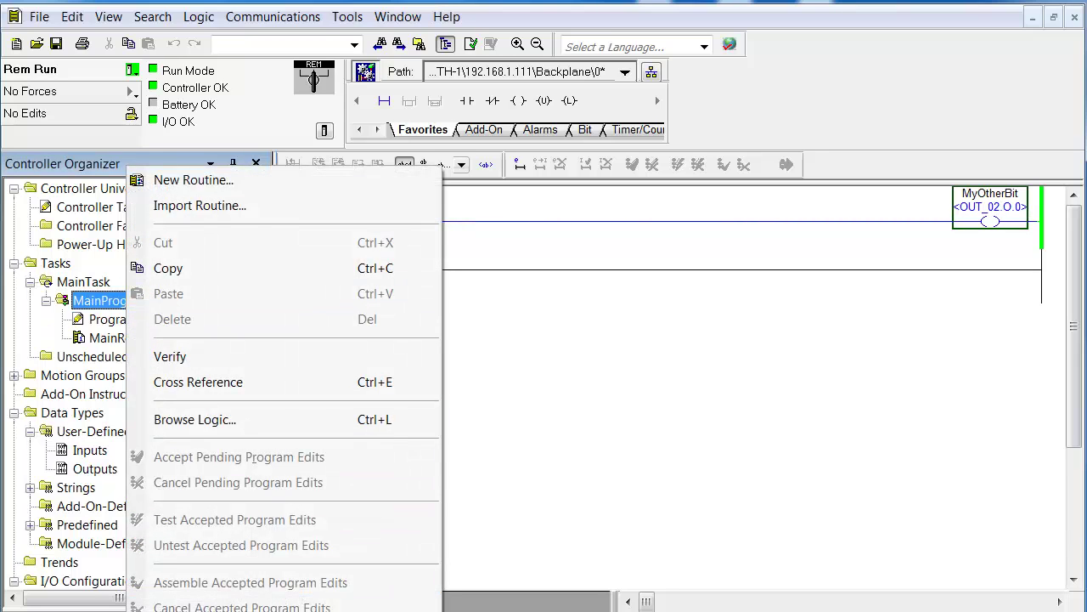
key("alt+Return")
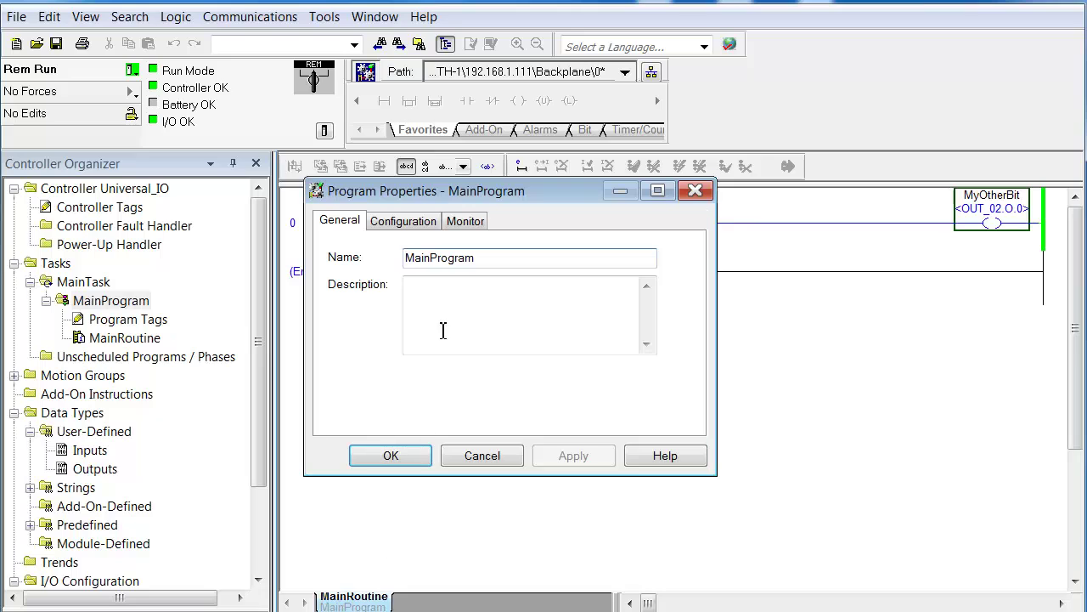
left_click(463, 222)
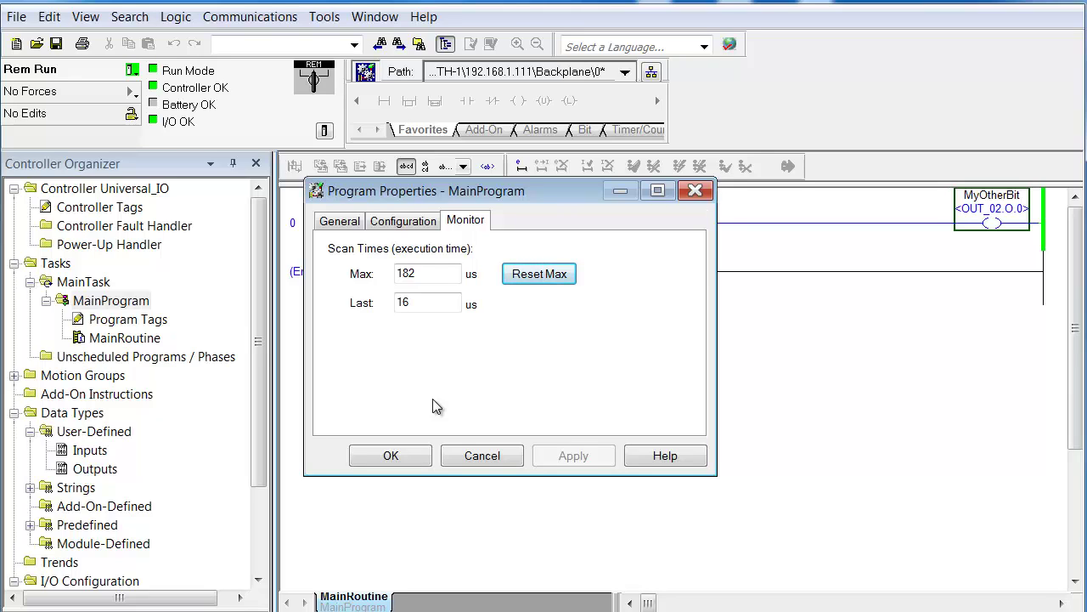
left_click(449, 459)
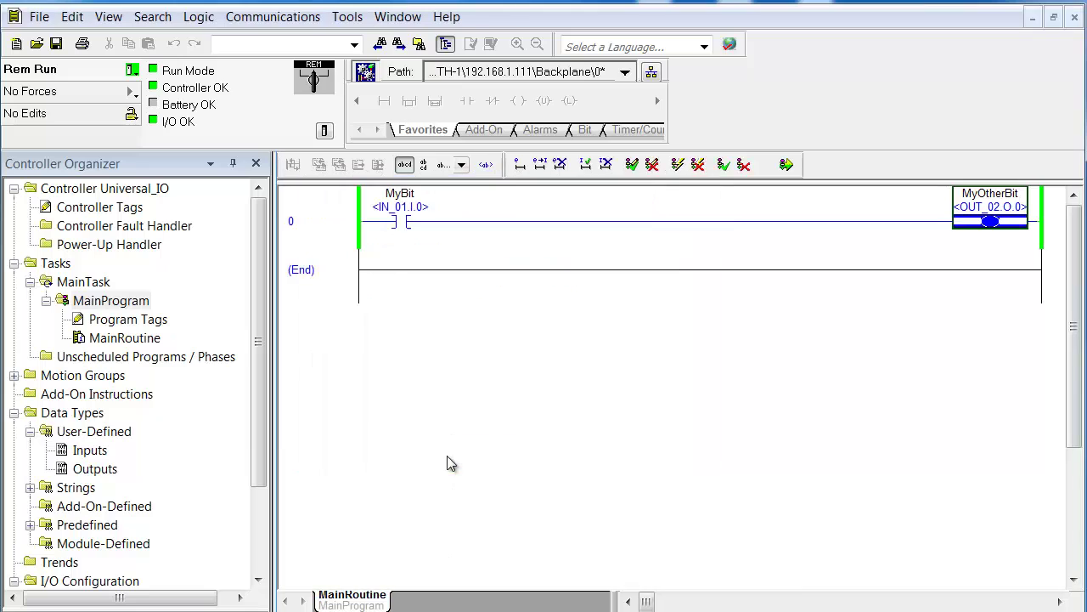
Check the type, parent program and number of rungs in the MainRoutine properties, and close them
right_click(118, 340)
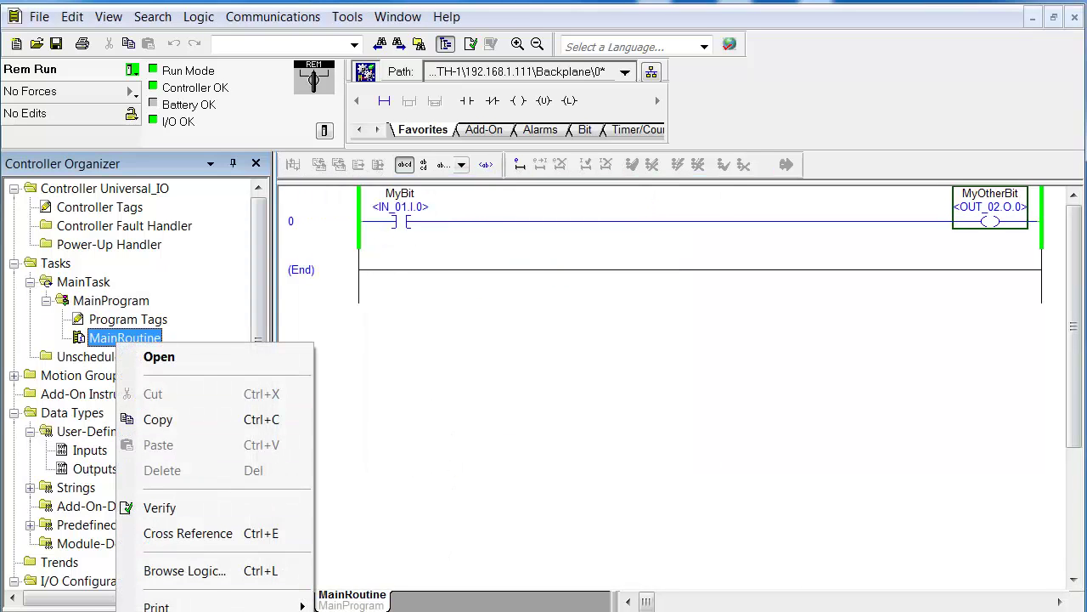
key("alt+Return")
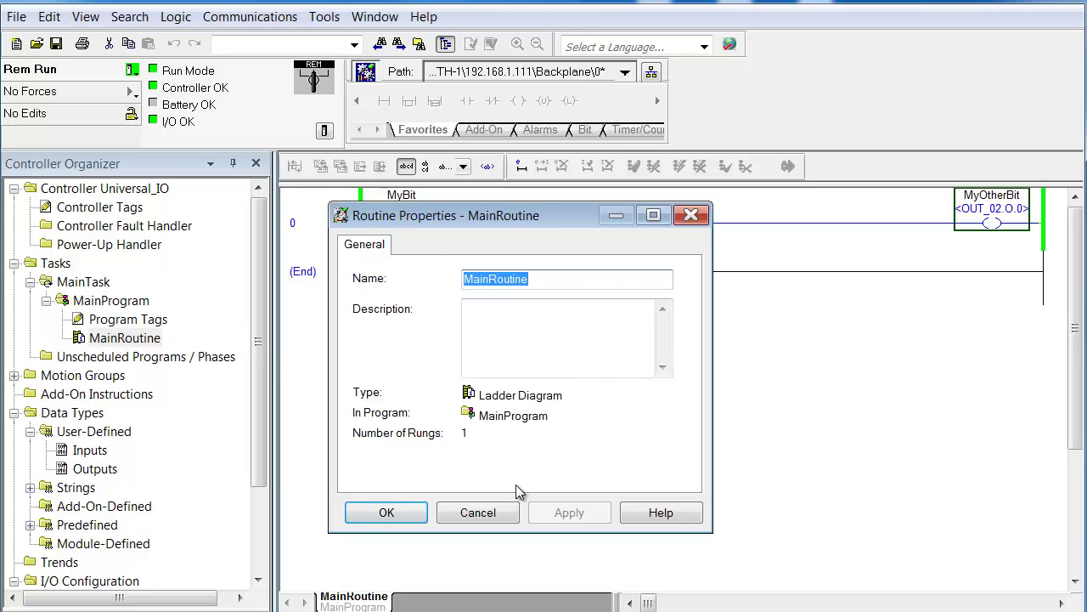
left_click(416, 515)
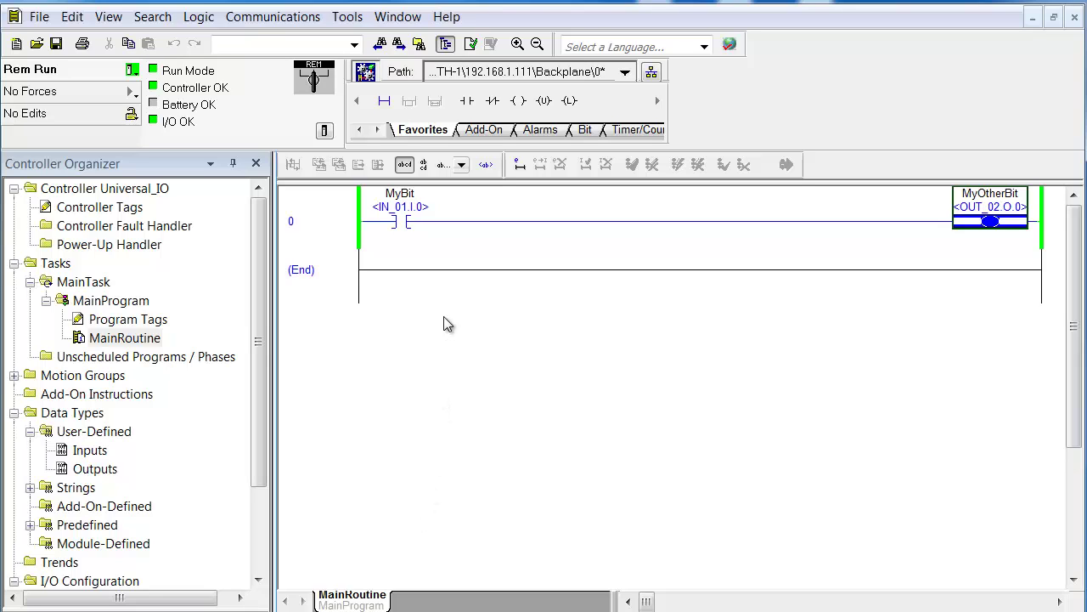
Monitor the online values of the controller tags, and bring the I/O Configuration tree into view
left_click(345, 287)
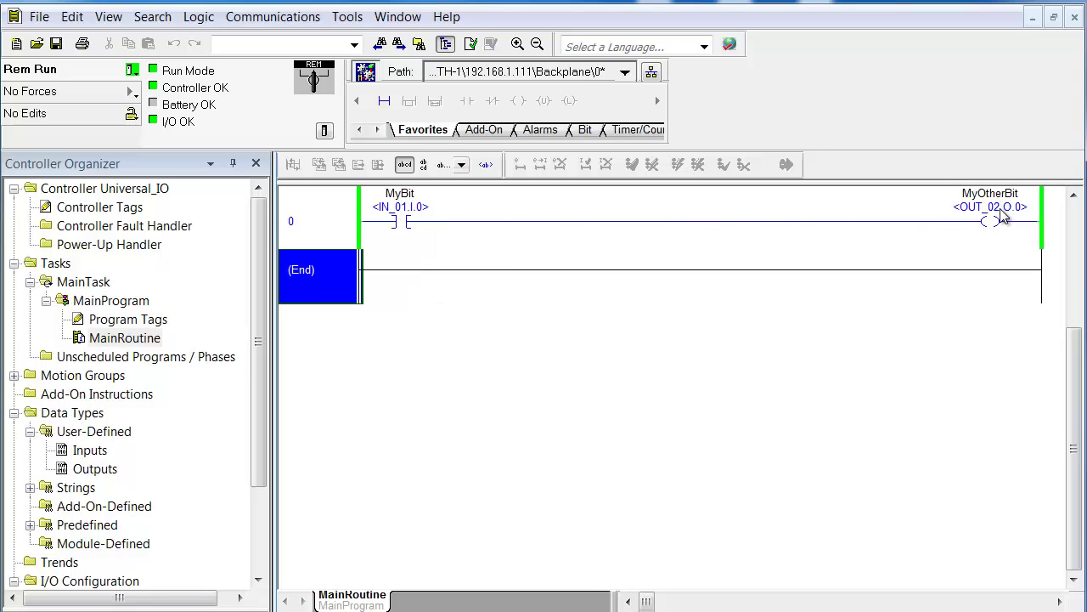
left_click(138, 214)
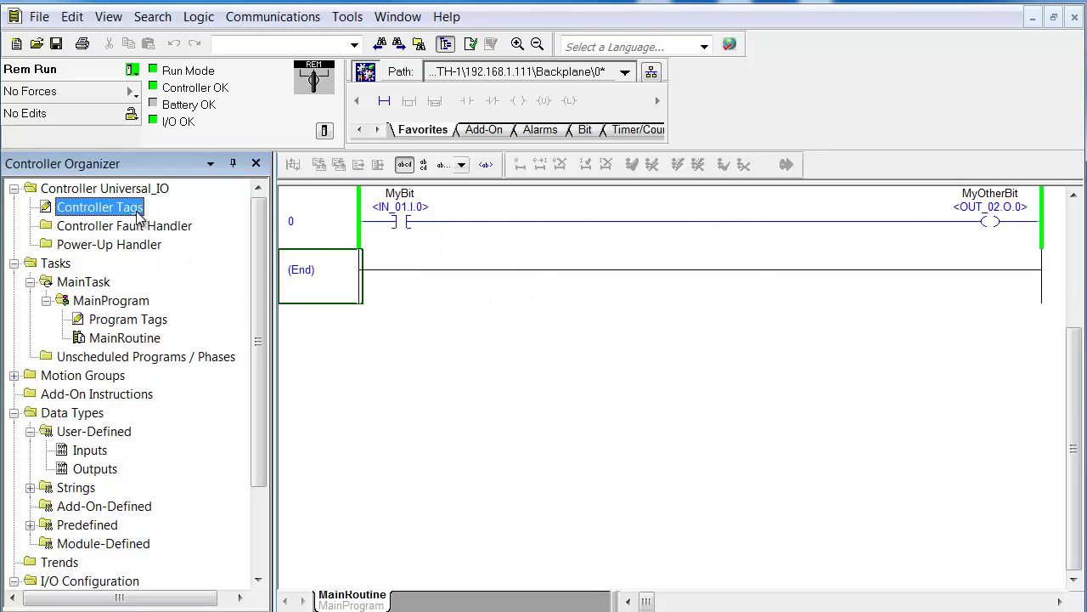
double_click(138, 214)
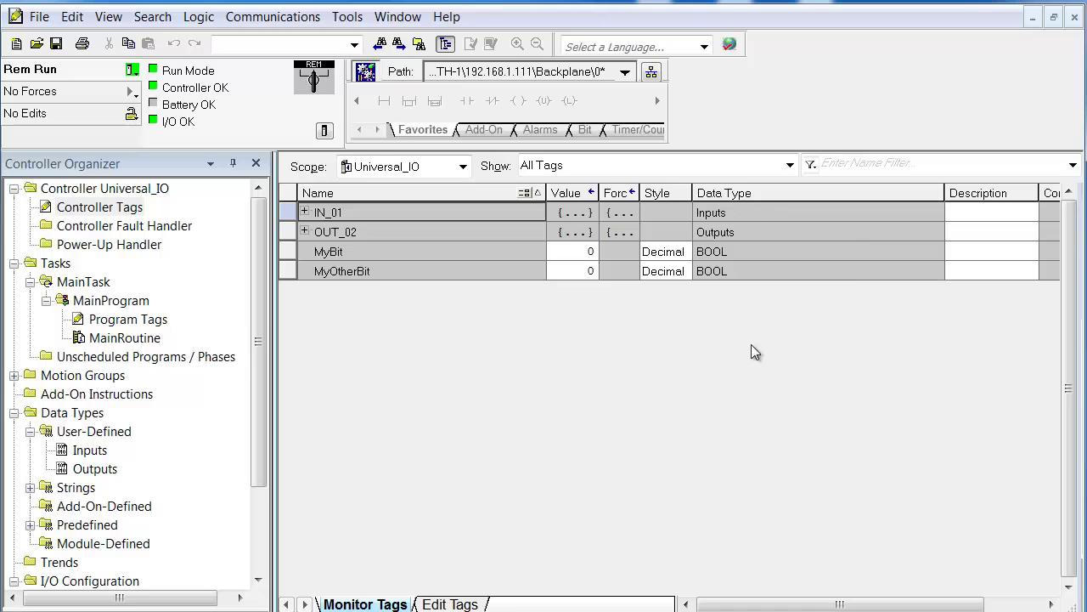
left_click(260, 564)
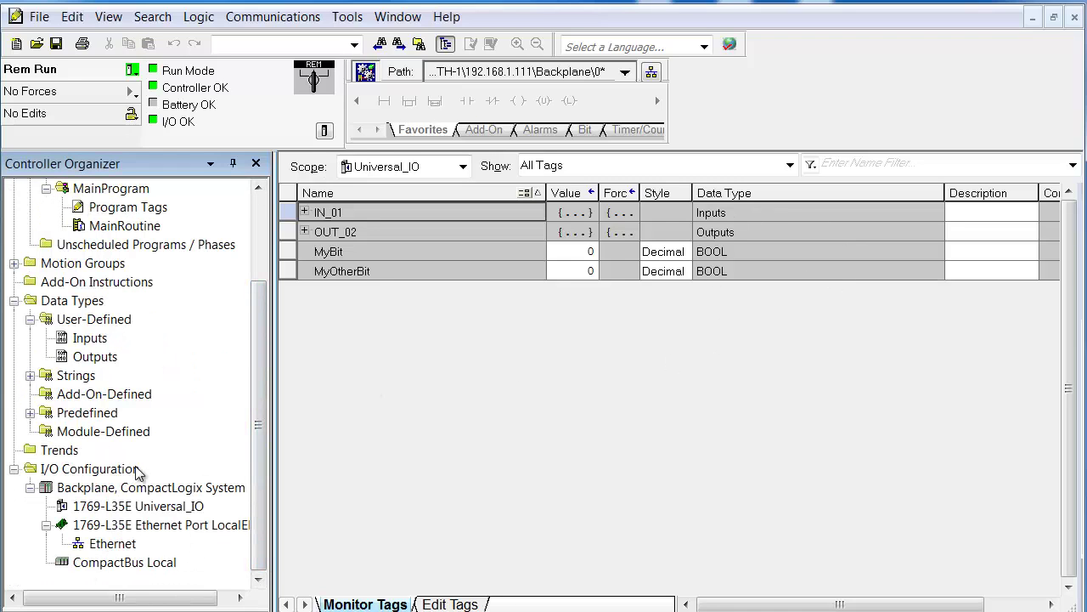
Open the MainRoutine ladder and toggle the MyBit contact on rung 0 on
double_click(154, 231)
right_click(398, 222)
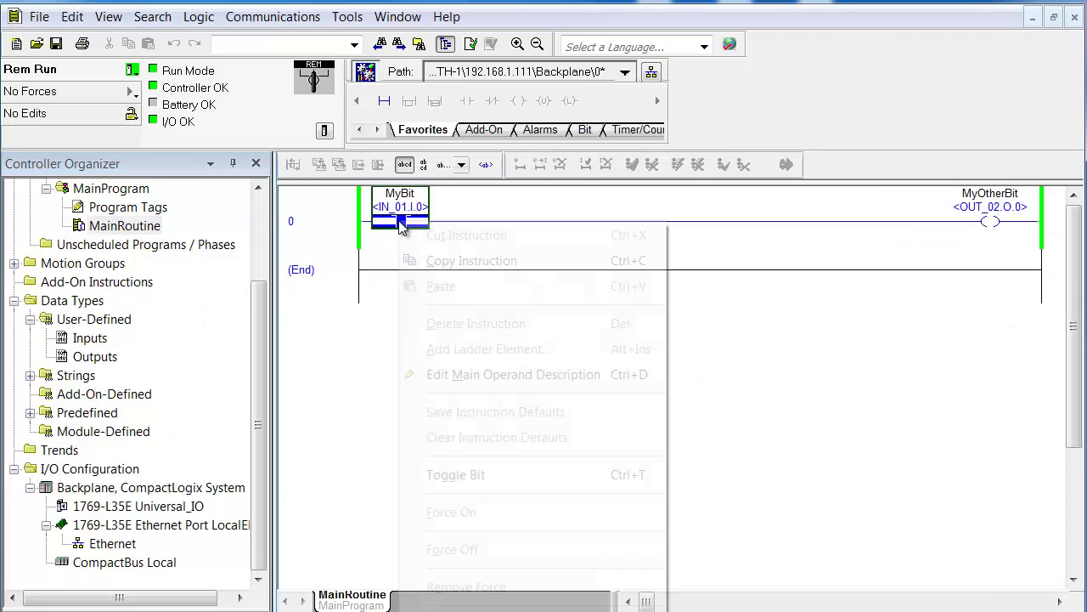
left_click(450, 478)
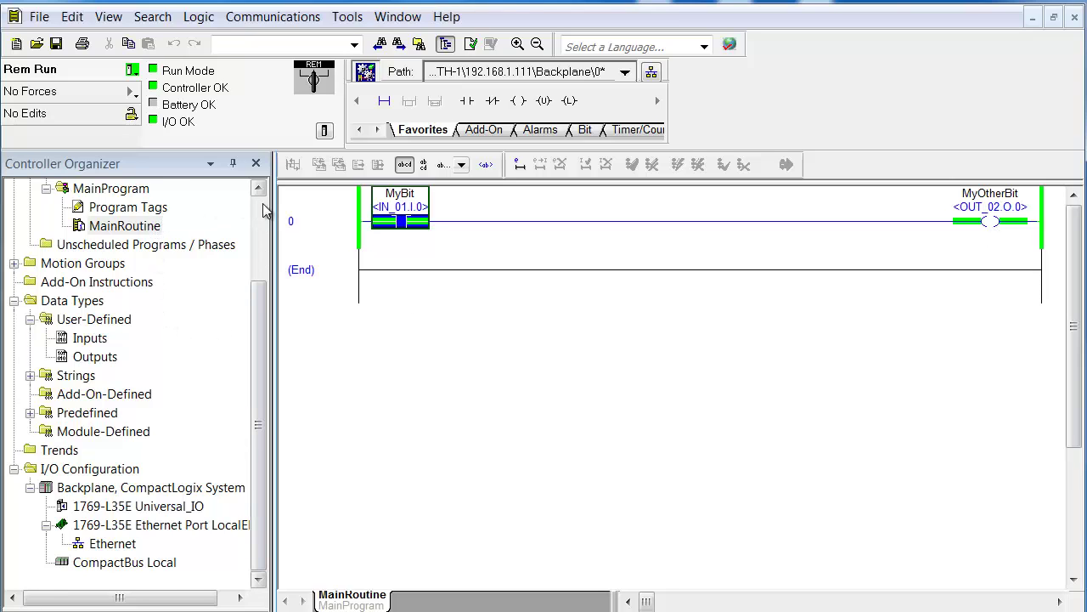
Set the value of MyBit to 0 in the monitored controller tags, and close the tag monitor
scroll(263, 210, "up", 2)
double_click(102, 211)
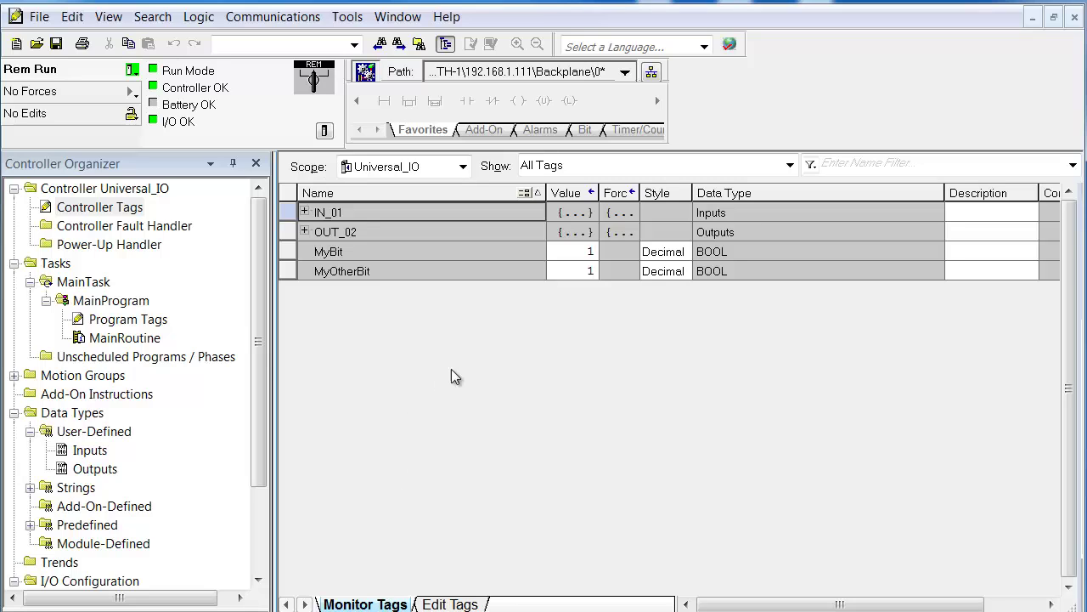
double_click(588, 252)
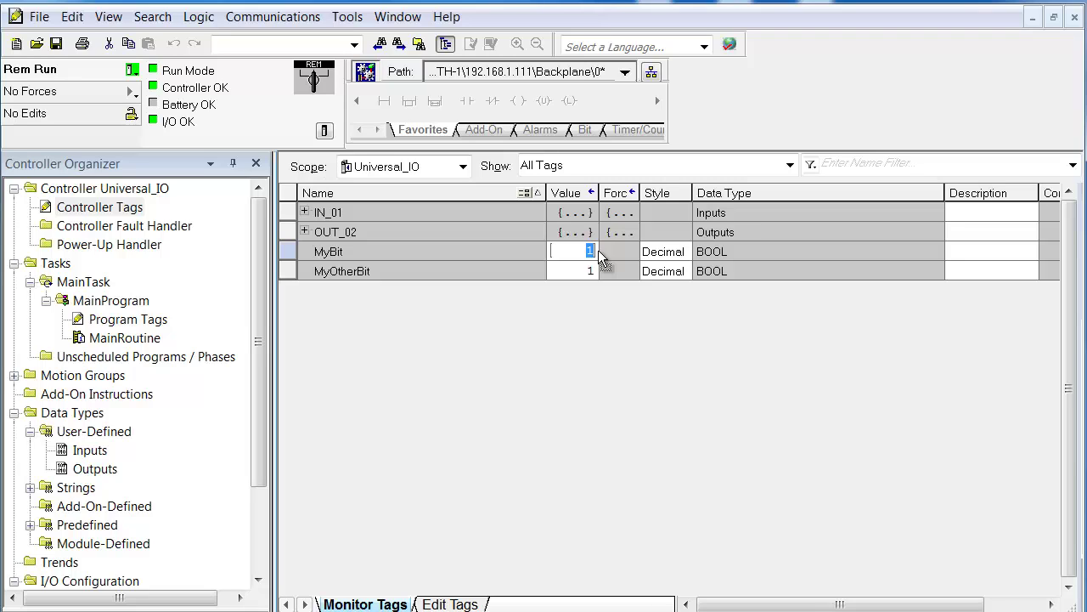
type("0")
key("Return")
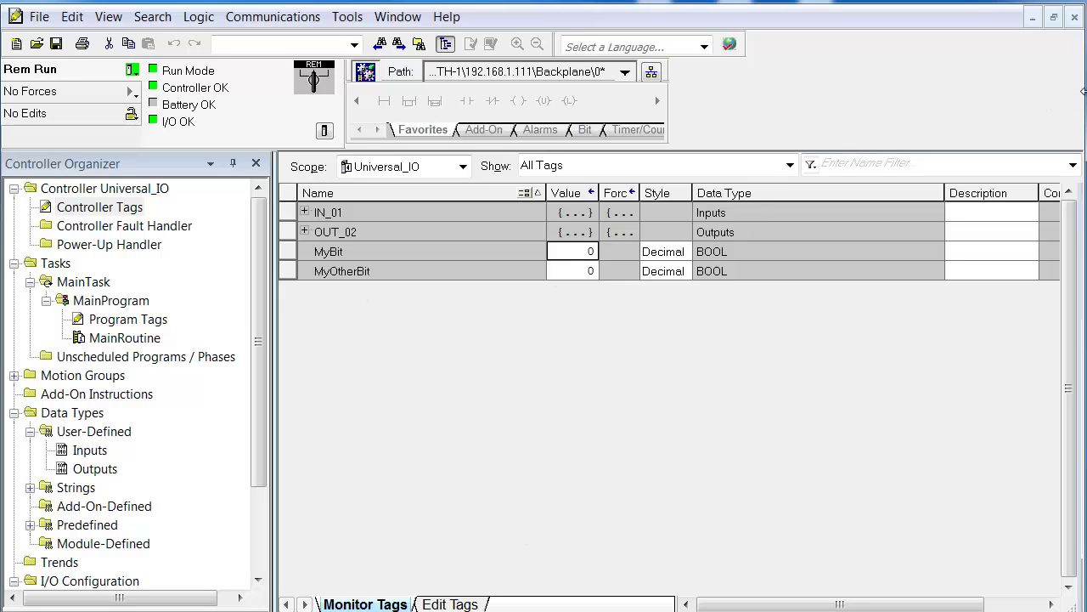
left_click(1074, 24)
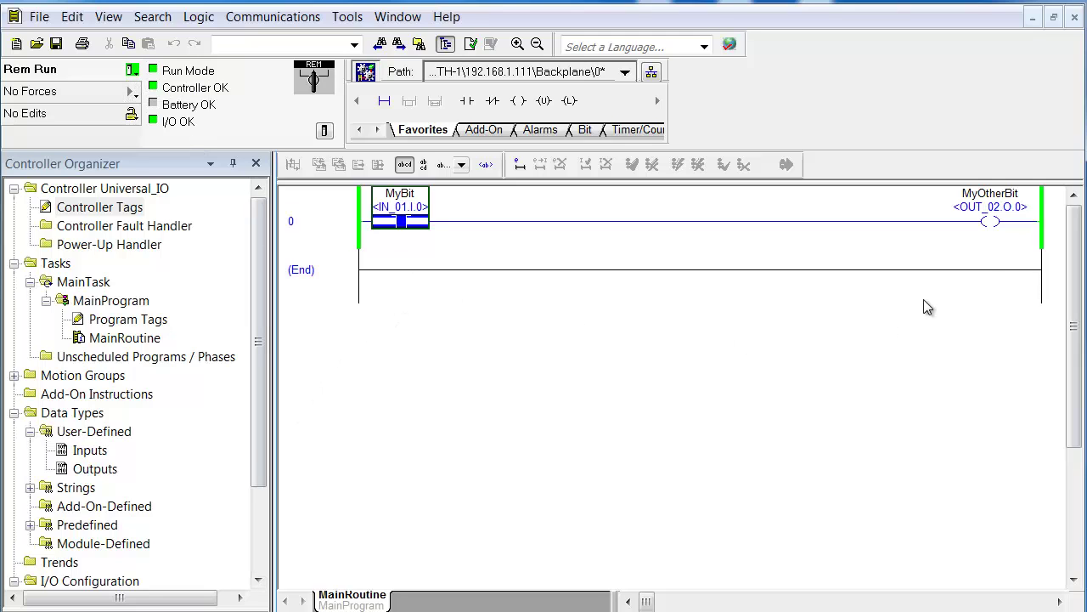
Try to toggle the MyOtherBit output coil directly, and toggle the MyBit contact on rung 0 on
right_click(991, 223)
left_click(935, 476)
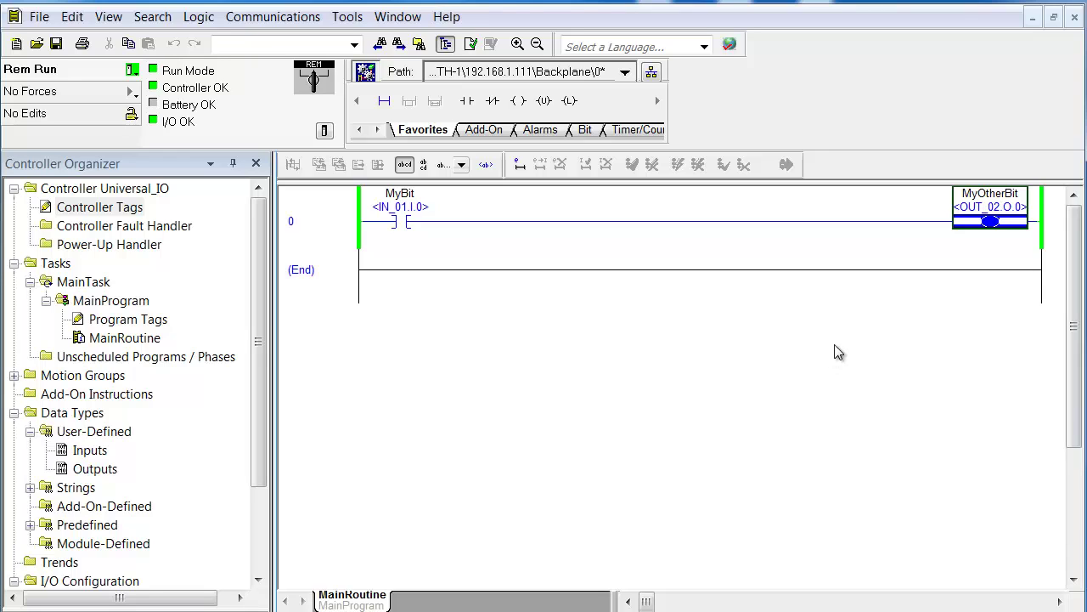
right_click(404, 230)
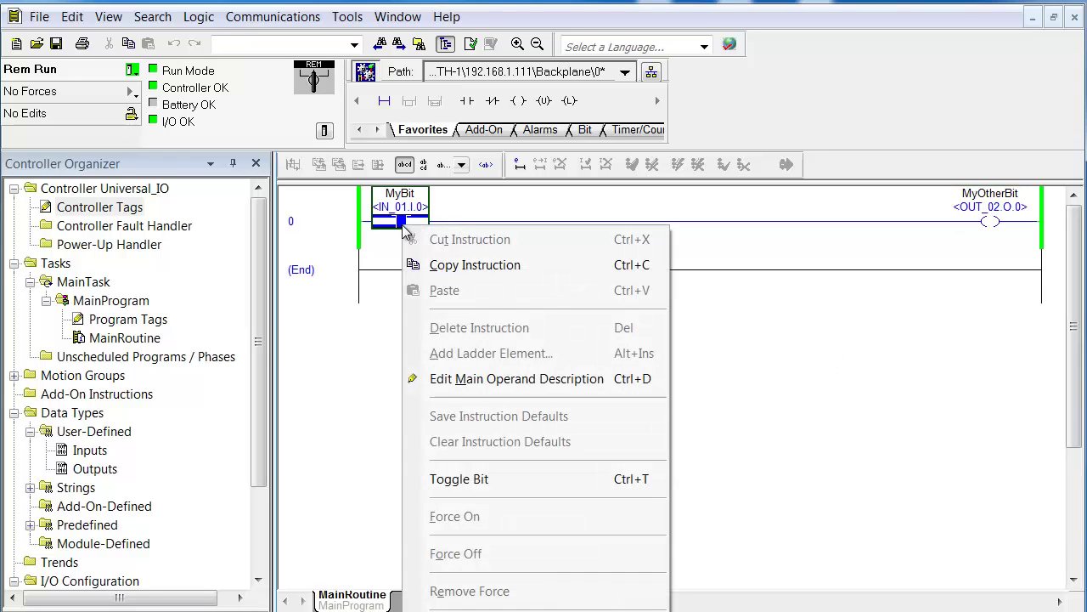
left_click(450, 479)
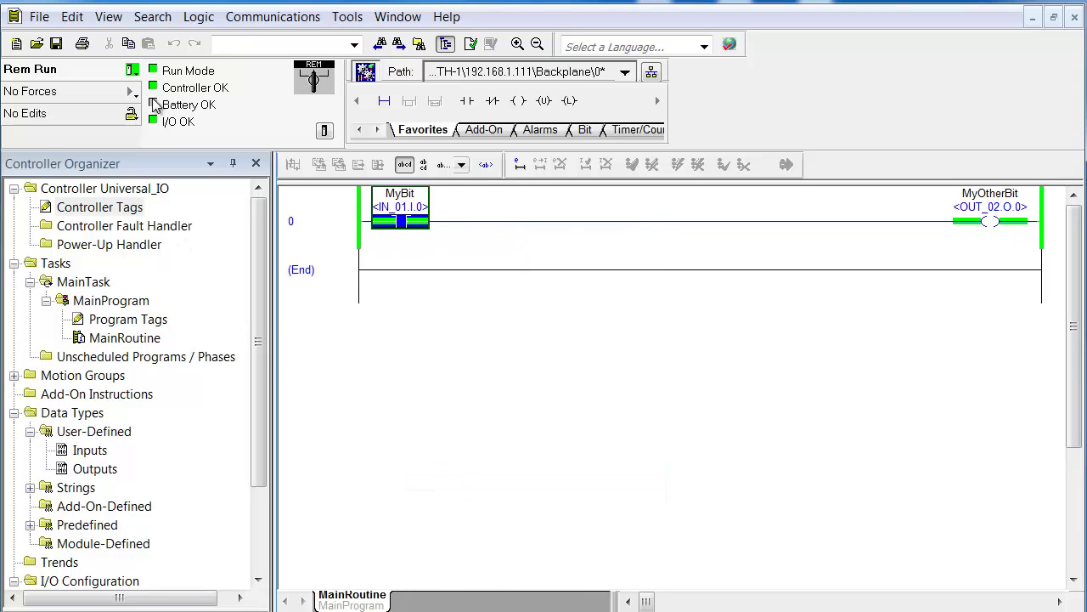
Change the controller from Remote Run to Program Mode
left_click(134, 71)
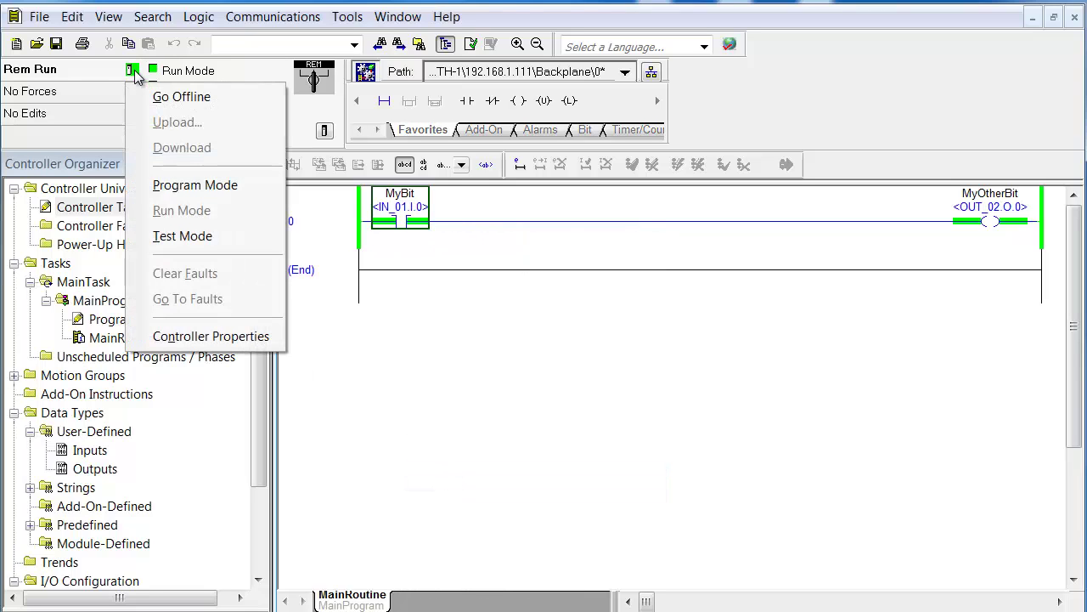
left_click(162, 181)
left_click(578, 365)
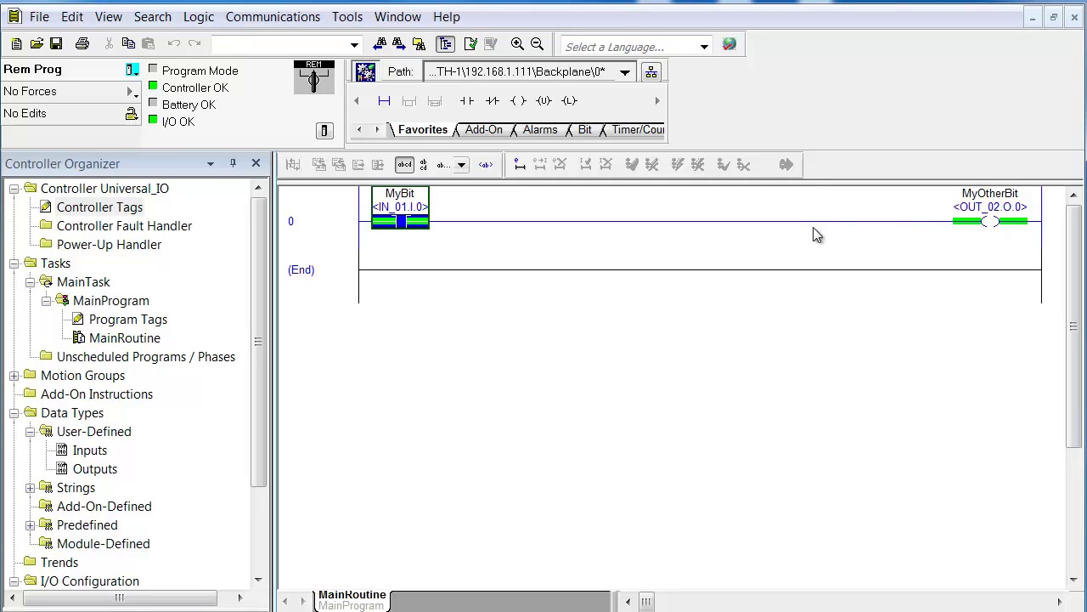
Toggle the MyBit contact on rung 0 off while in Program Mode, and select the End rung
right_click(404, 221)
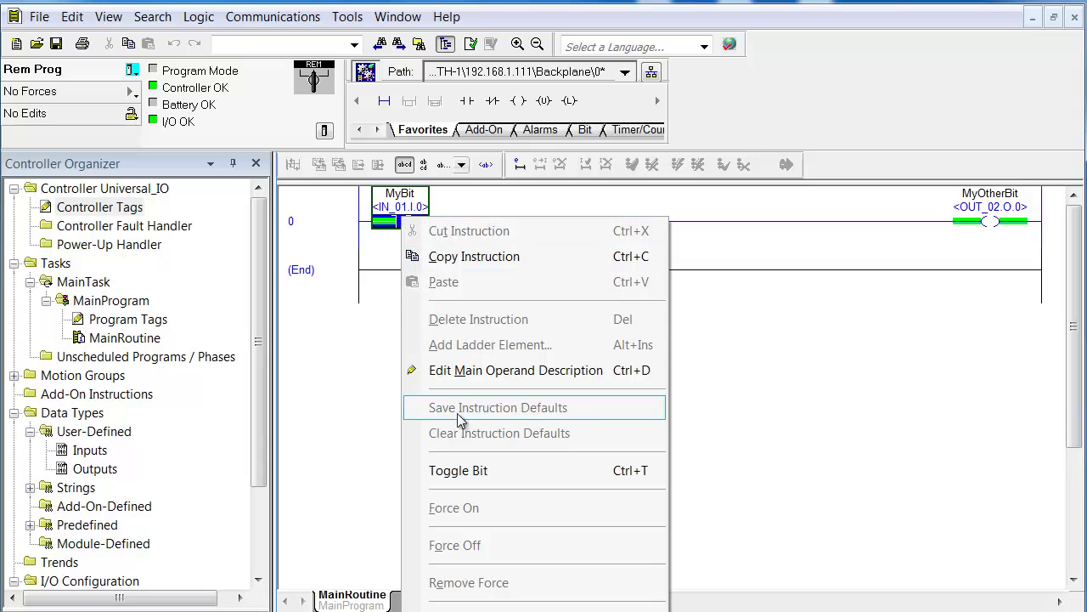
left_click(472, 472)
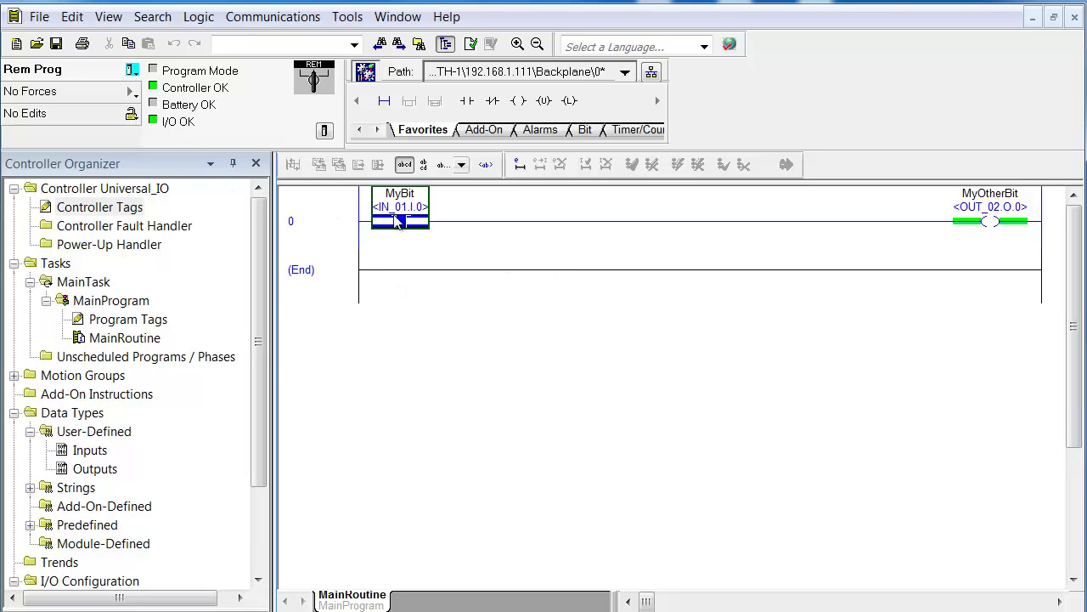
left_click(357, 282)
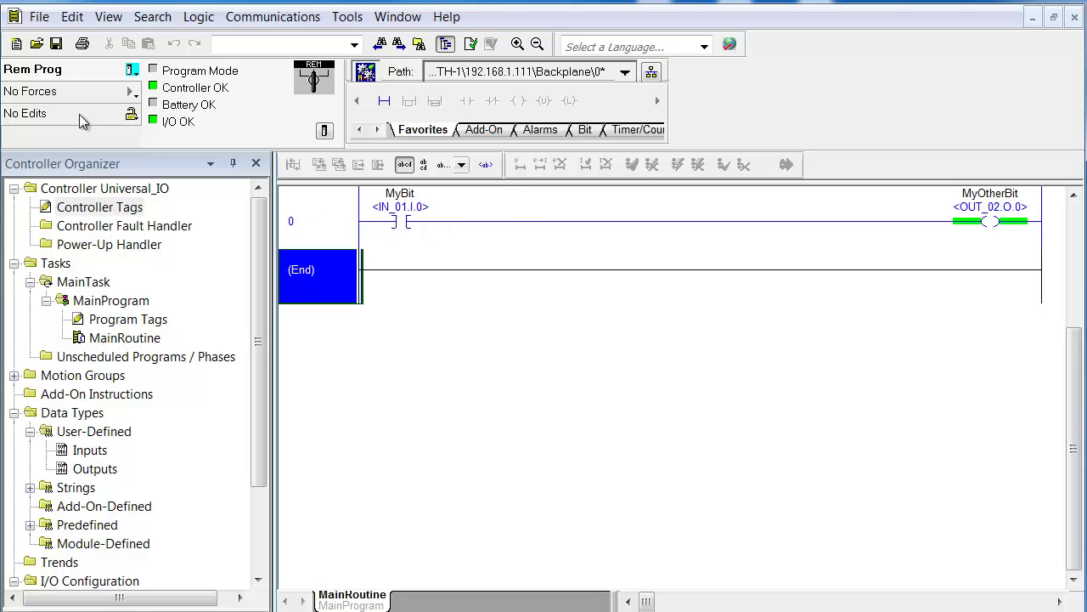
Change the controller mode back to Remote Run
left_click(132, 70)
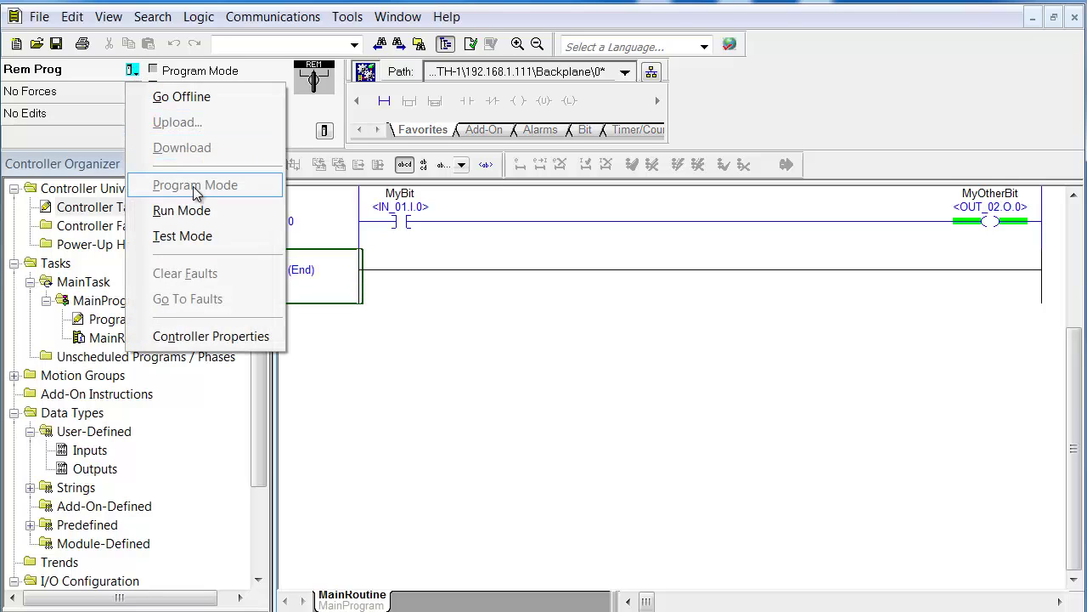
left_click(200, 210)
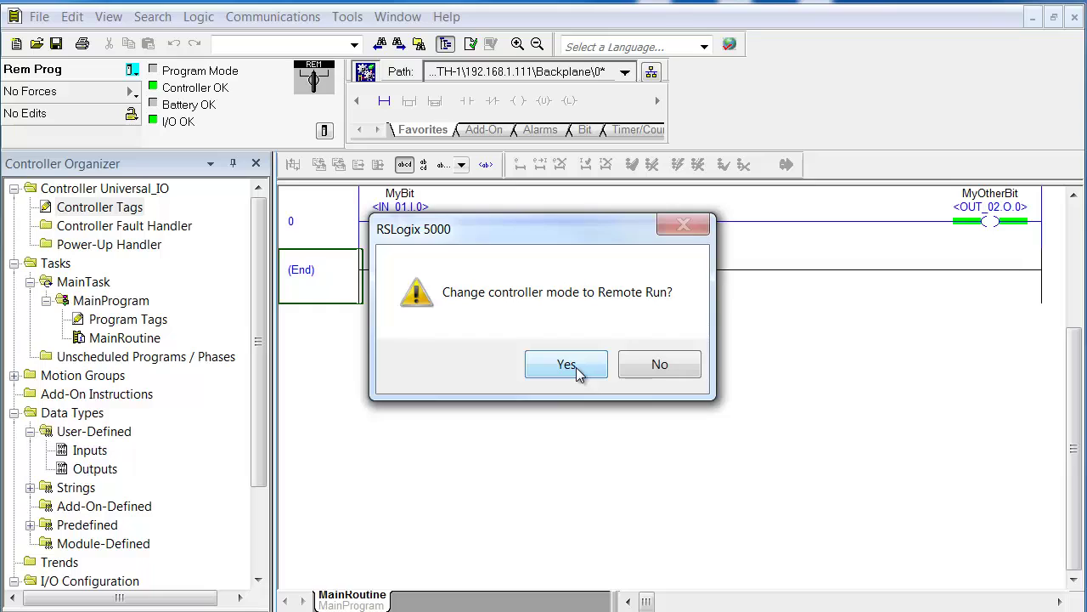
left_click(577, 367)
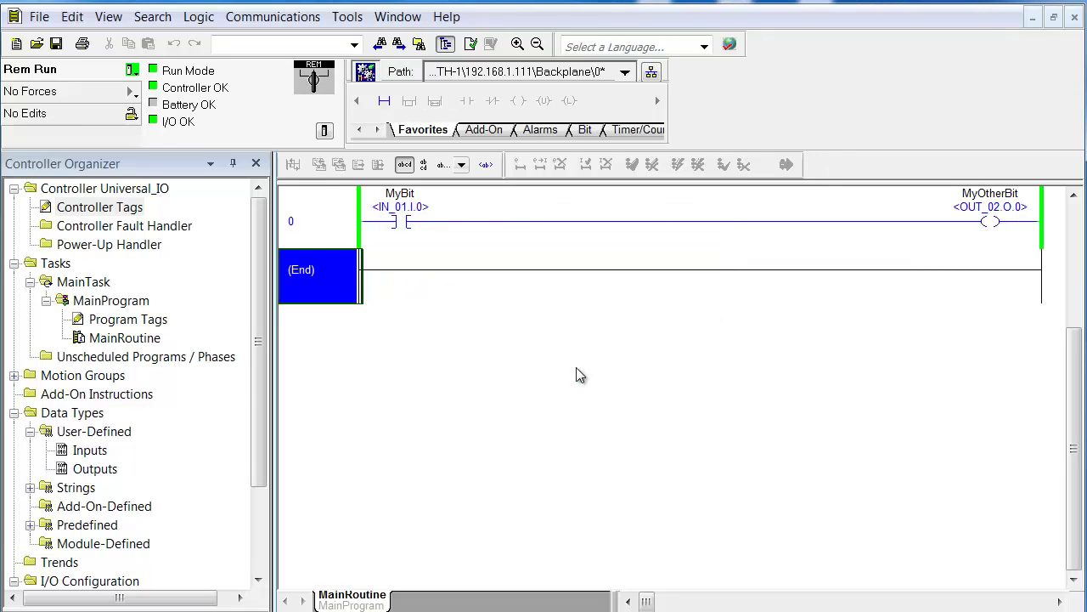